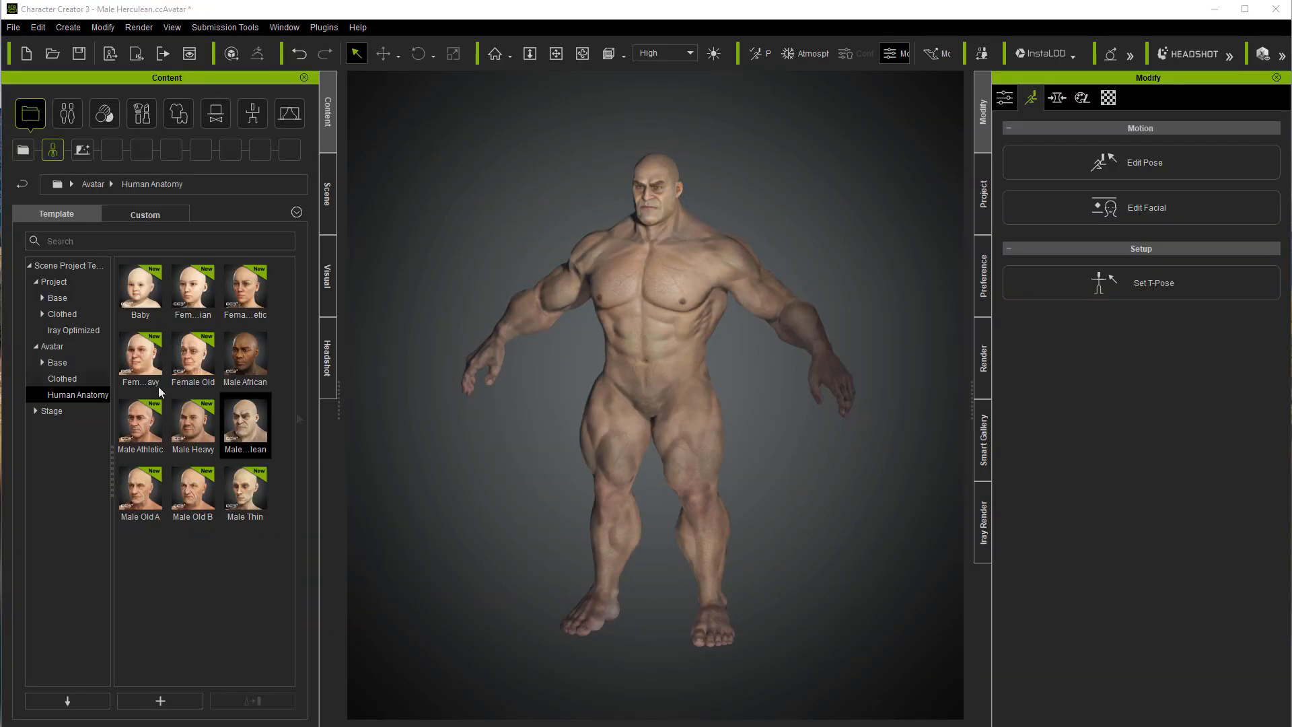
# Step: Generate a Headshot character from the Hulk portrait in Auto mode, using the Current body type and No Mask skin type
pyautogui.click(328, 362)
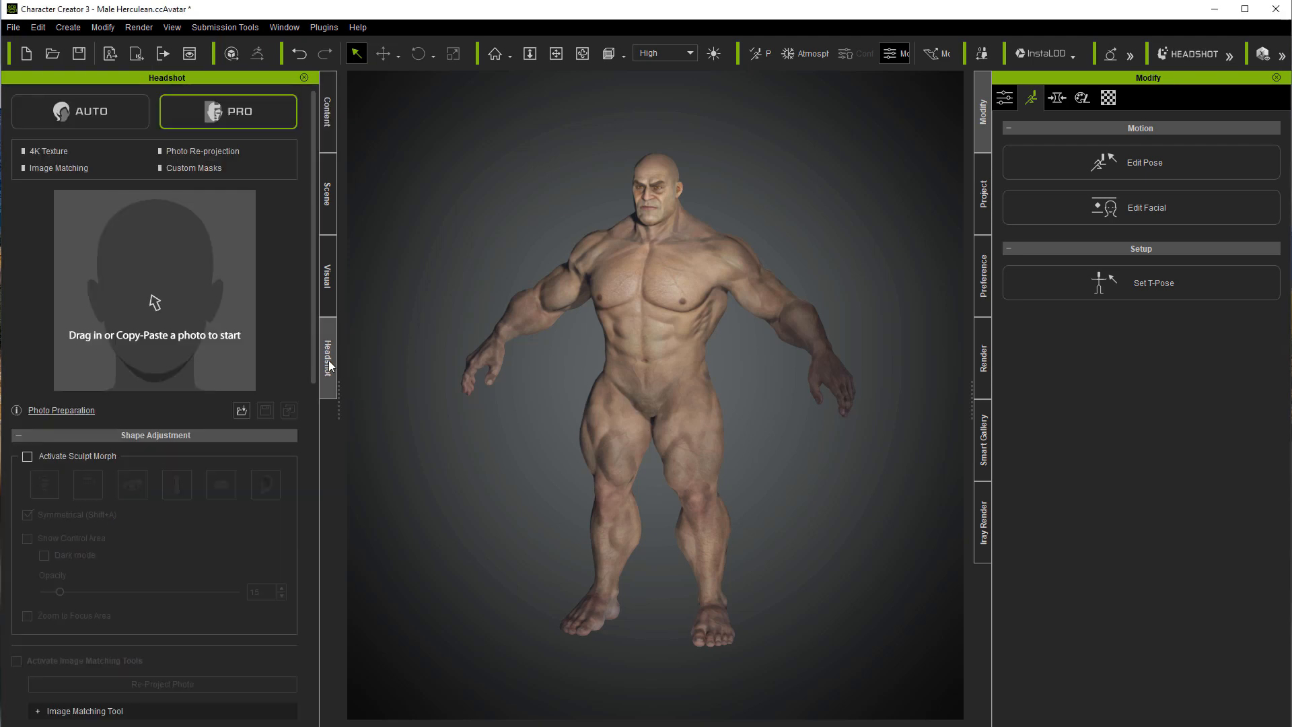
pyautogui.click(79, 109)
pyautogui.moveTo(0, 404); pyautogui.dragTo(155, 335)
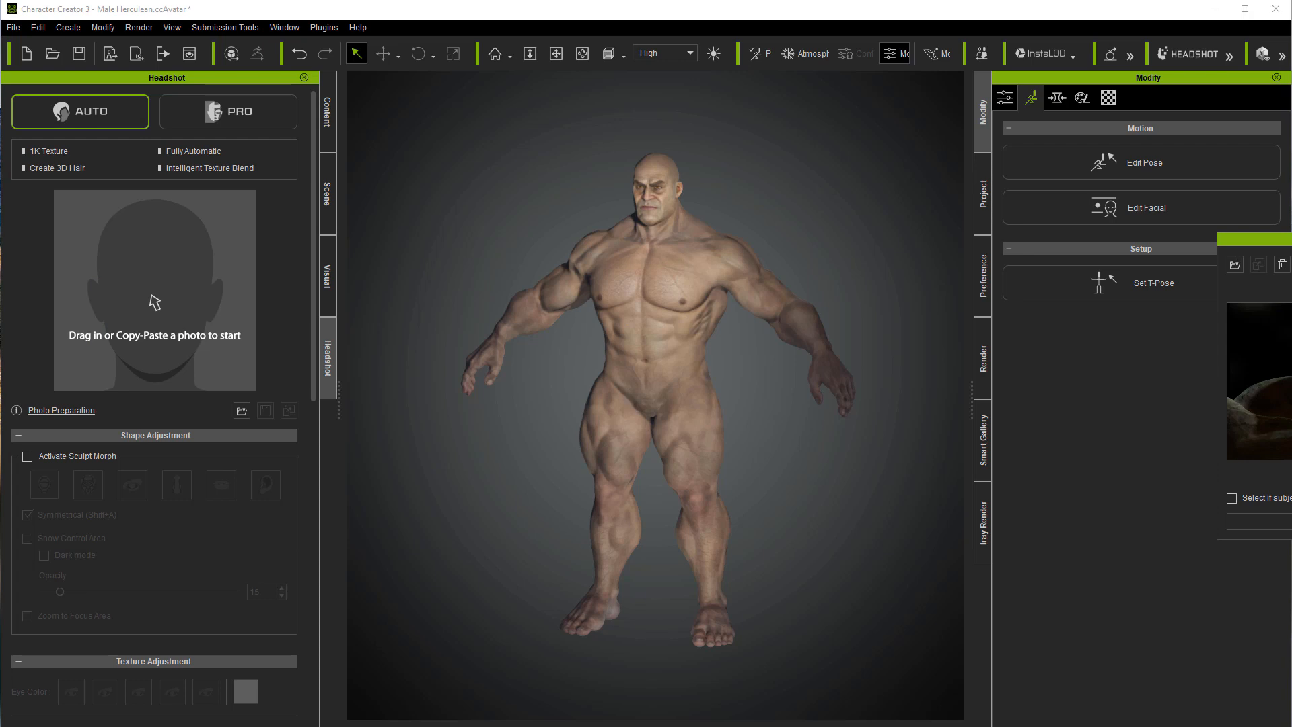
pyautogui.moveTo(1291, 240); pyautogui.dragTo(581, 209)
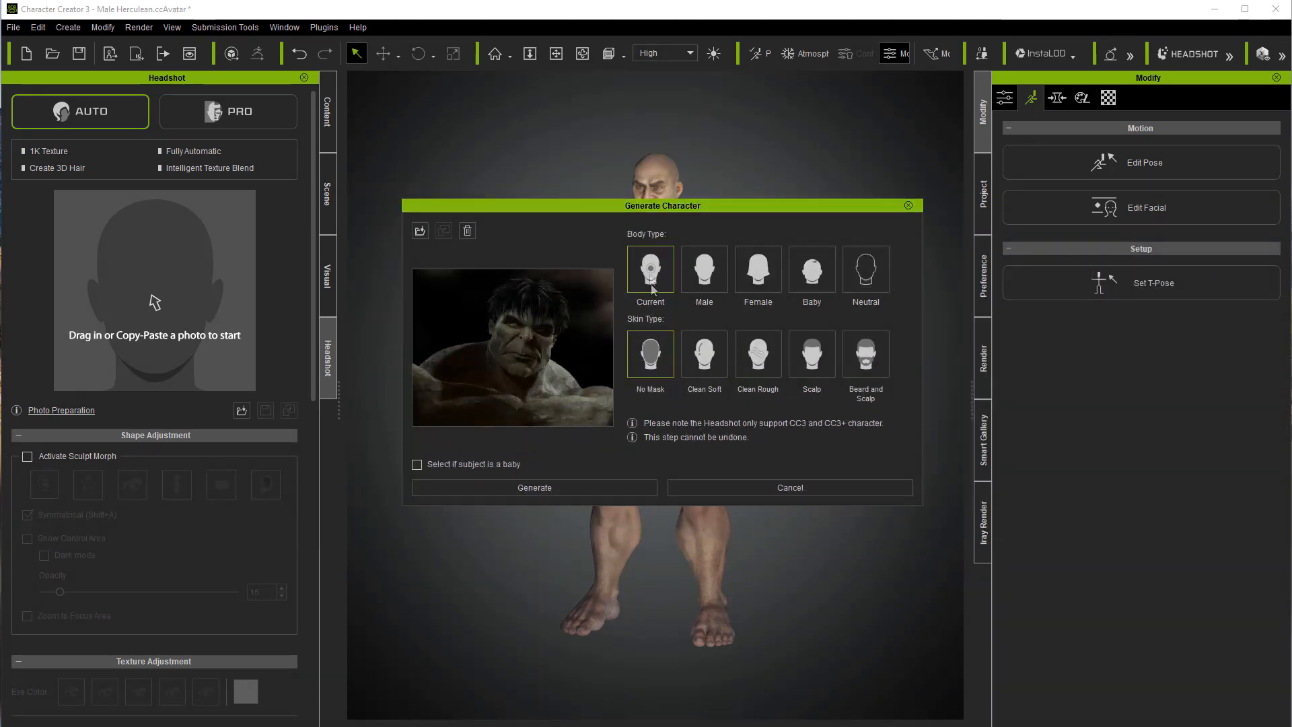
pyautogui.click(555, 490)
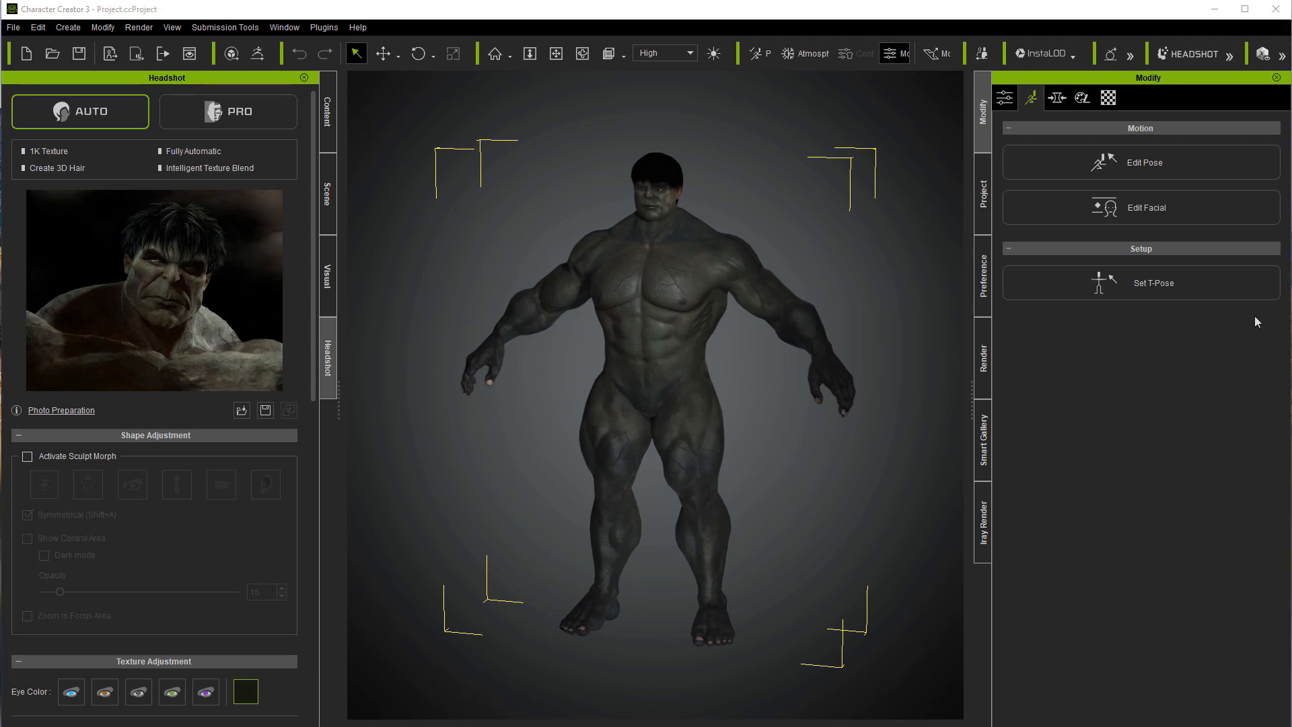
# Step: Select the head, body, arm and leg skin materials and set their base color's Magenta–Green balance to 73
pyautogui.click(1110, 98)
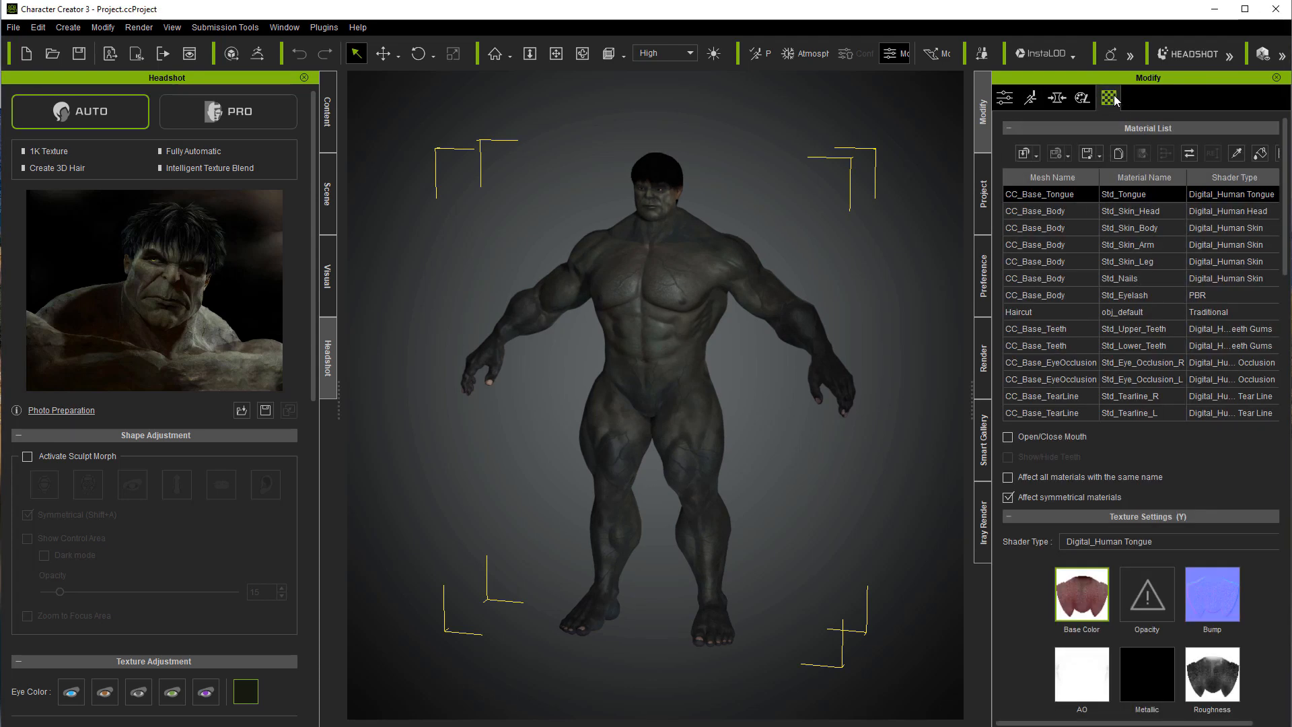
pyautogui.click(1142, 211)
pyautogui.keyDown('shift'); pyautogui.click(1148, 265); pyautogui.keyUp('shift')
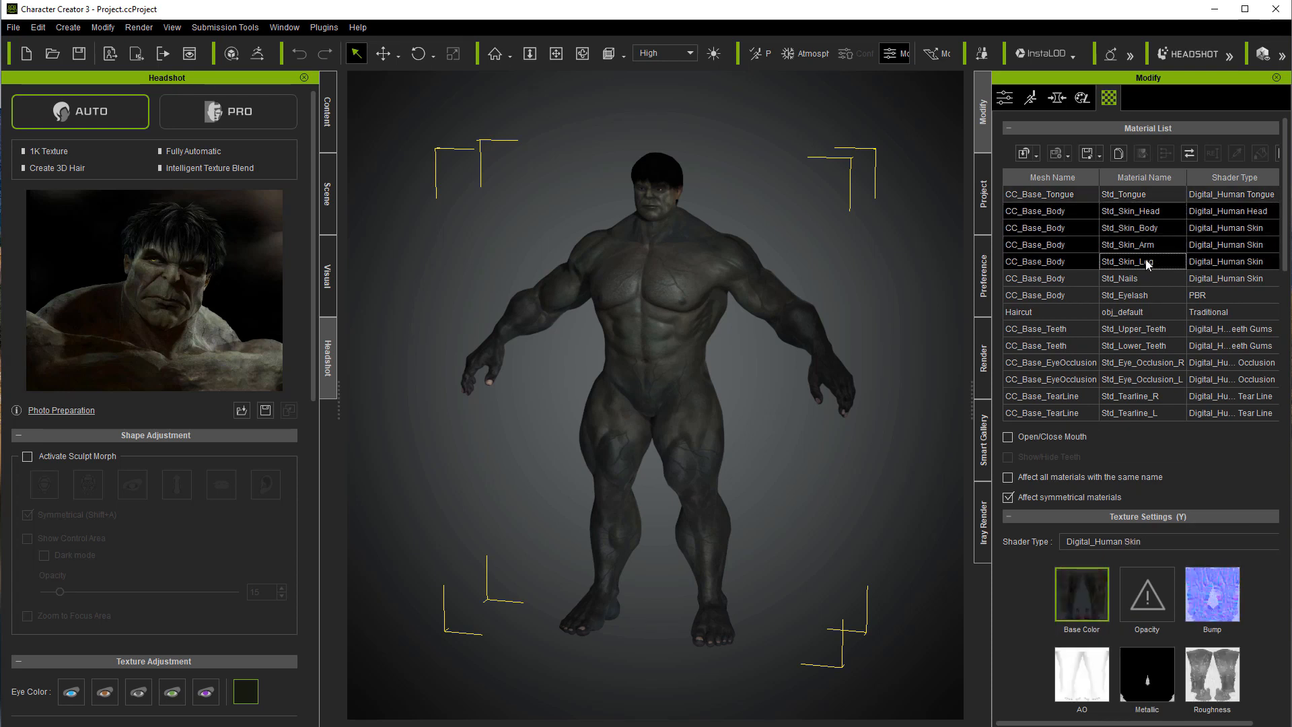
pyautogui.moveTo(1283, 259); pyautogui.dragTo(1279, 315)
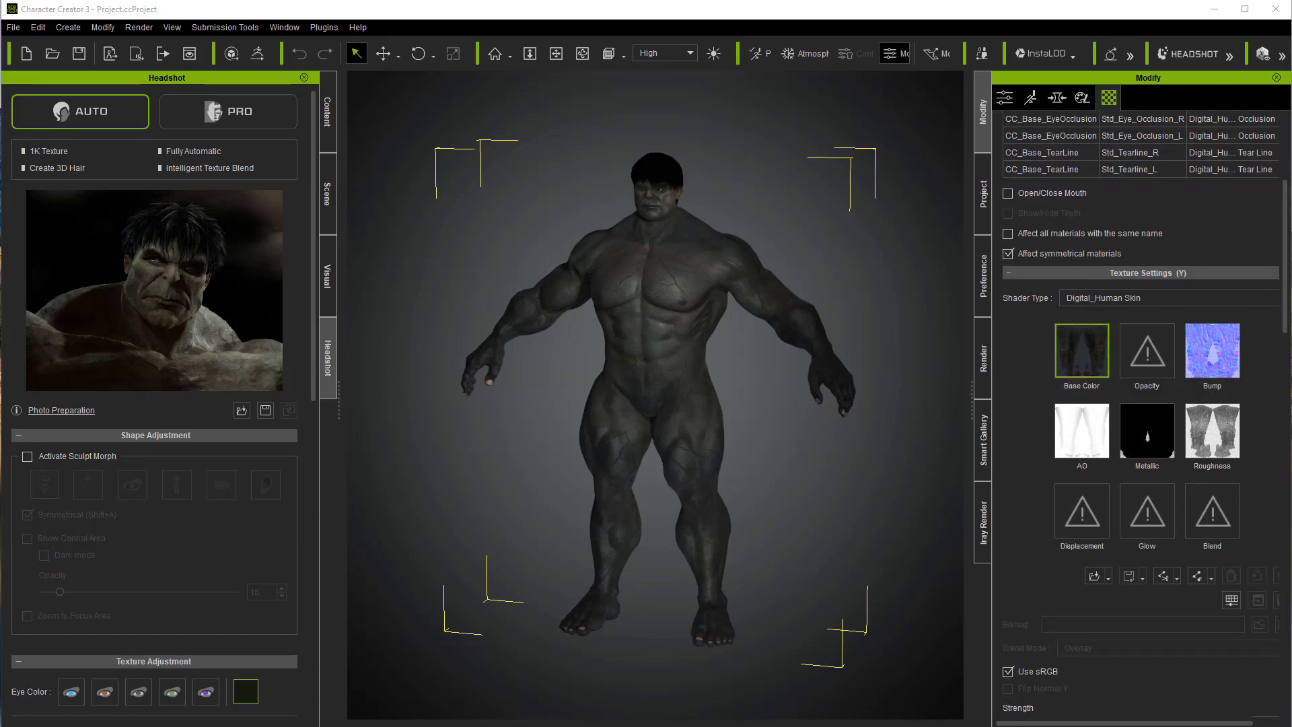
pyautogui.moveTo(1291, 127); pyautogui.dragTo(810, 125)
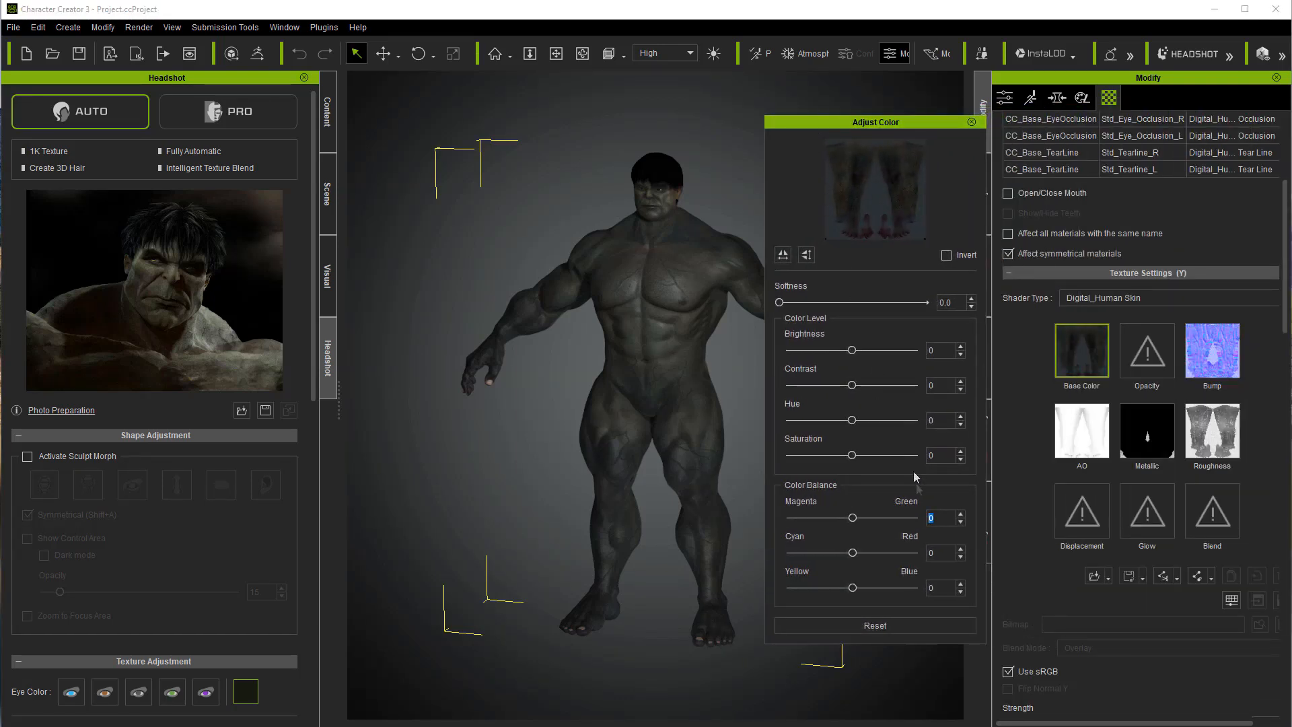
pyautogui.write('73')
pyautogui.press('Return')
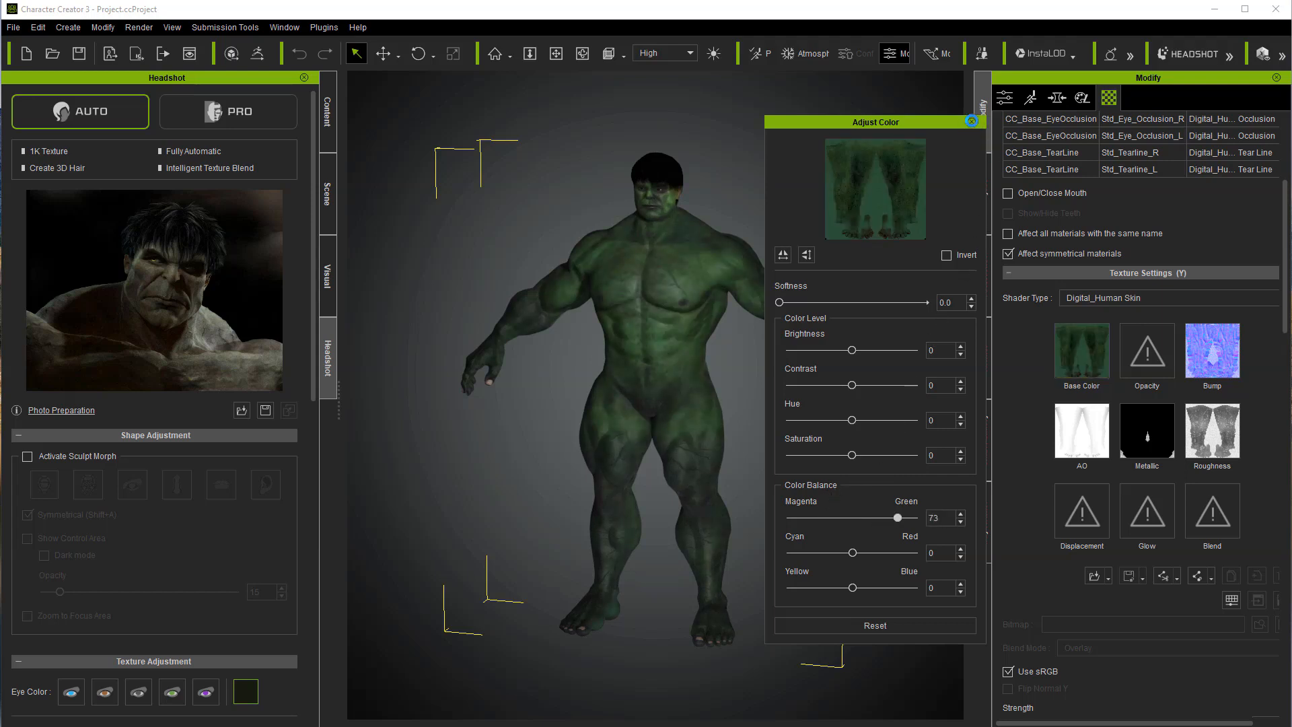
pyautogui.click(971, 121)
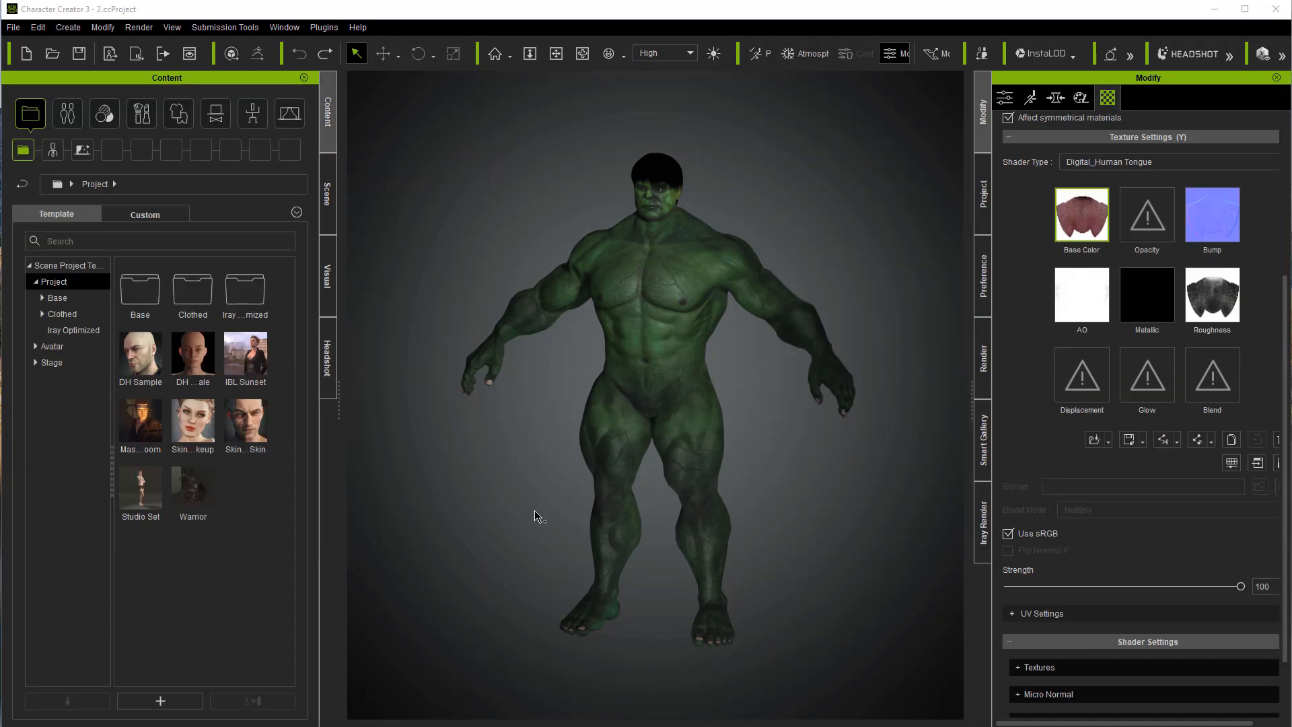
# Step: Delete the generated hair from the character and apply the Short Hair preset instead
pyautogui.click(508, 492)
pyautogui.press('j')
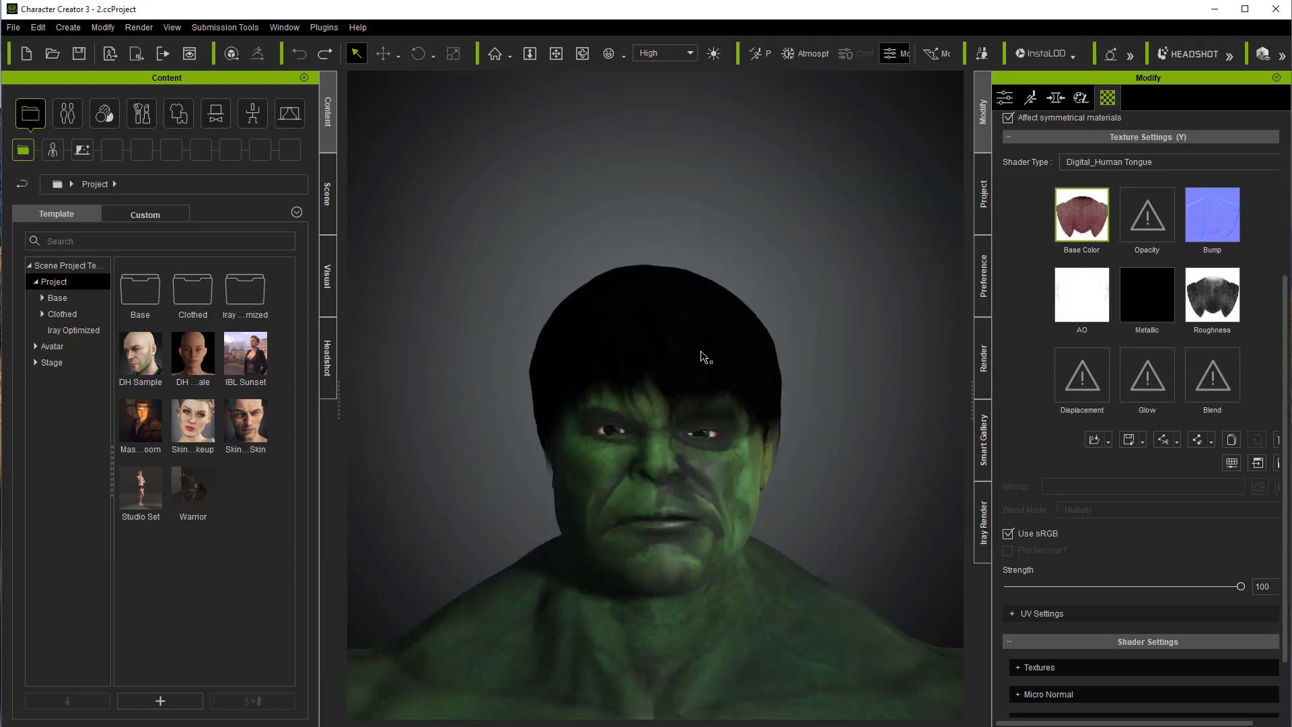
pyautogui.click(700, 356)
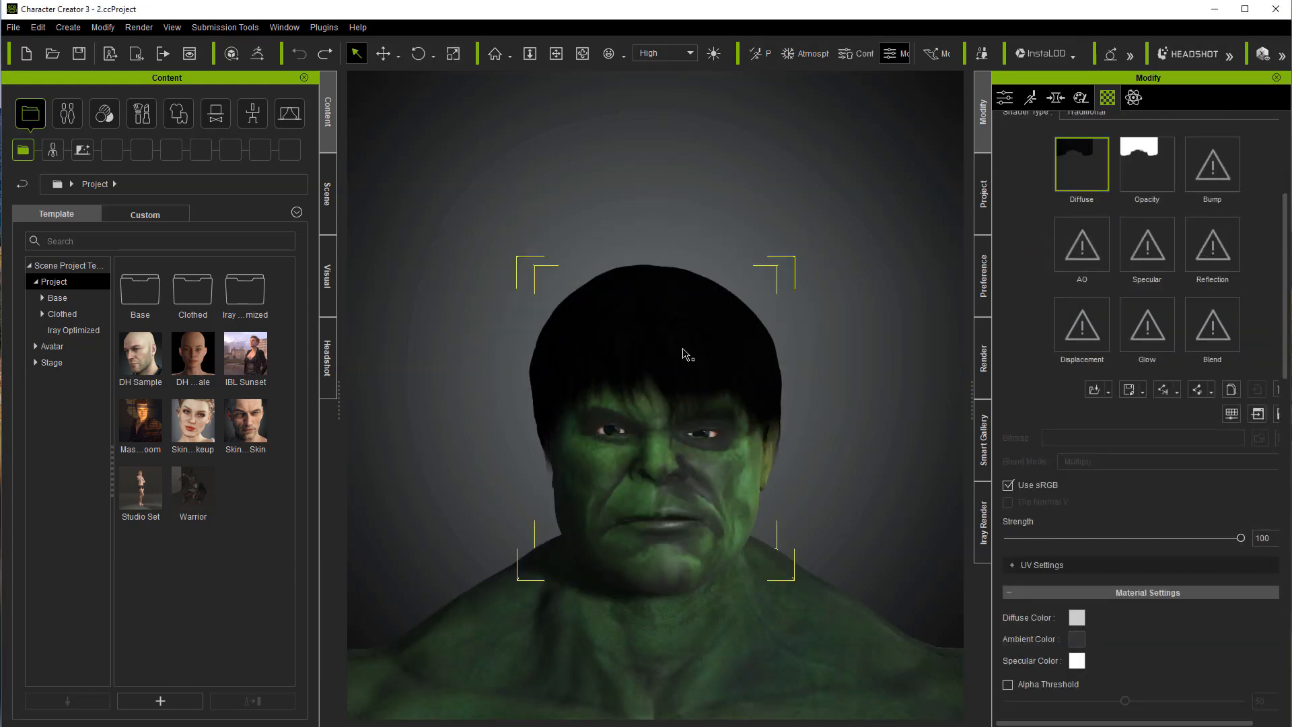
pyautogui.press('Delete')
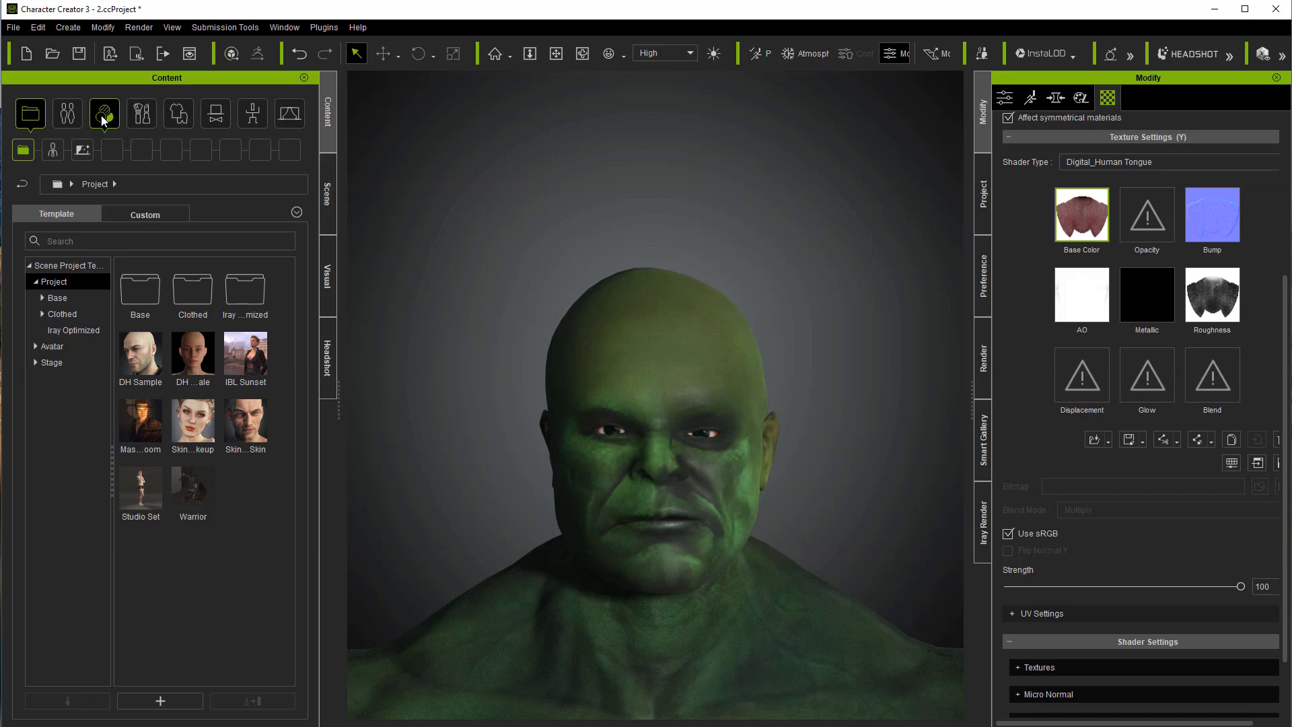
pyautogui.click(73, 115)
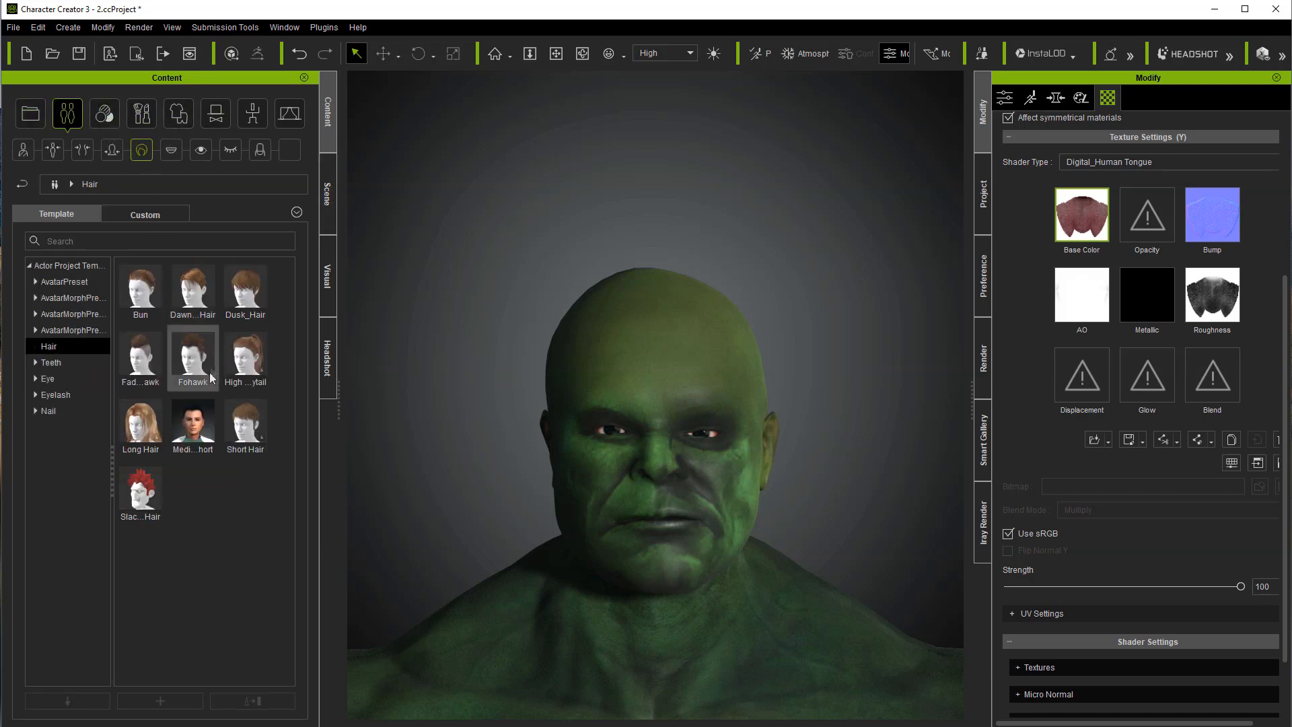
pyautogui.doubleClick(236, 438)
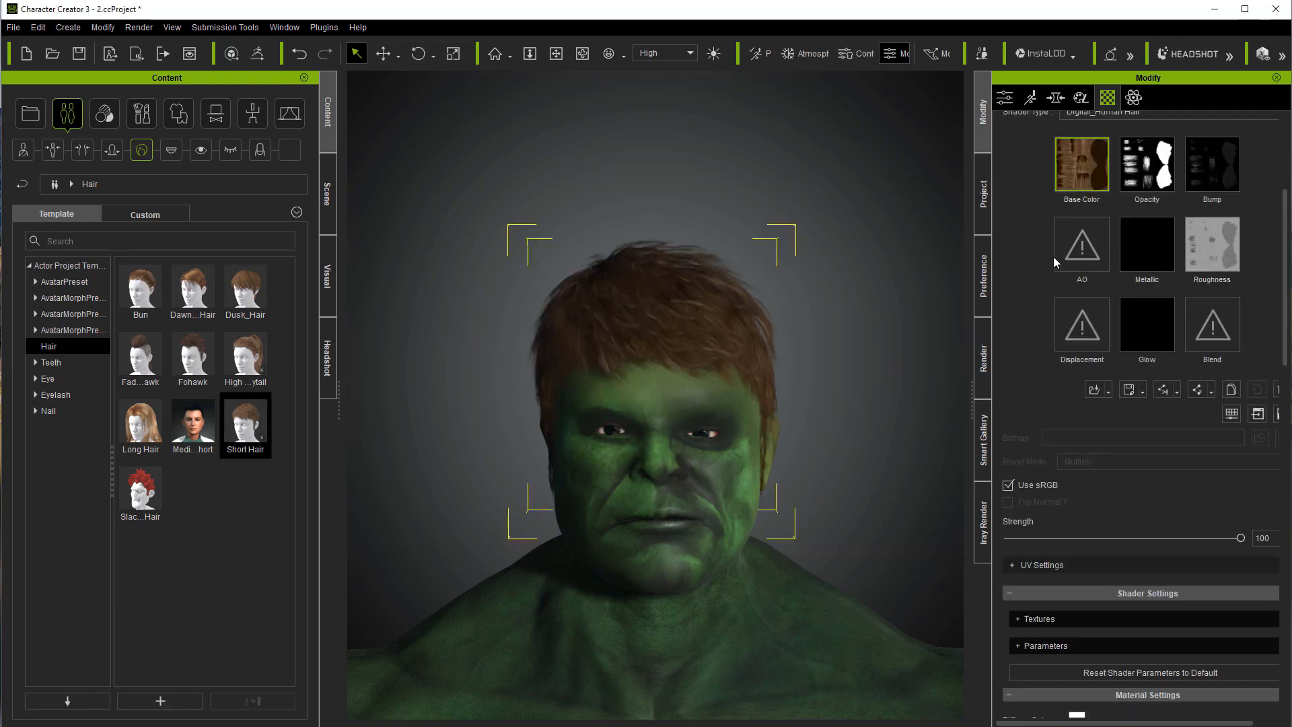
# Step: Darken the short hair's base color with saturation -100 and brightness -33
pyautogui.click(1232, 415)
pyautogui.moveTo(855, 456); pyautogui.dragTo(790, 455)
pyautogui.moveTo(851, 351); pyautogui.dragTo(831, 351)
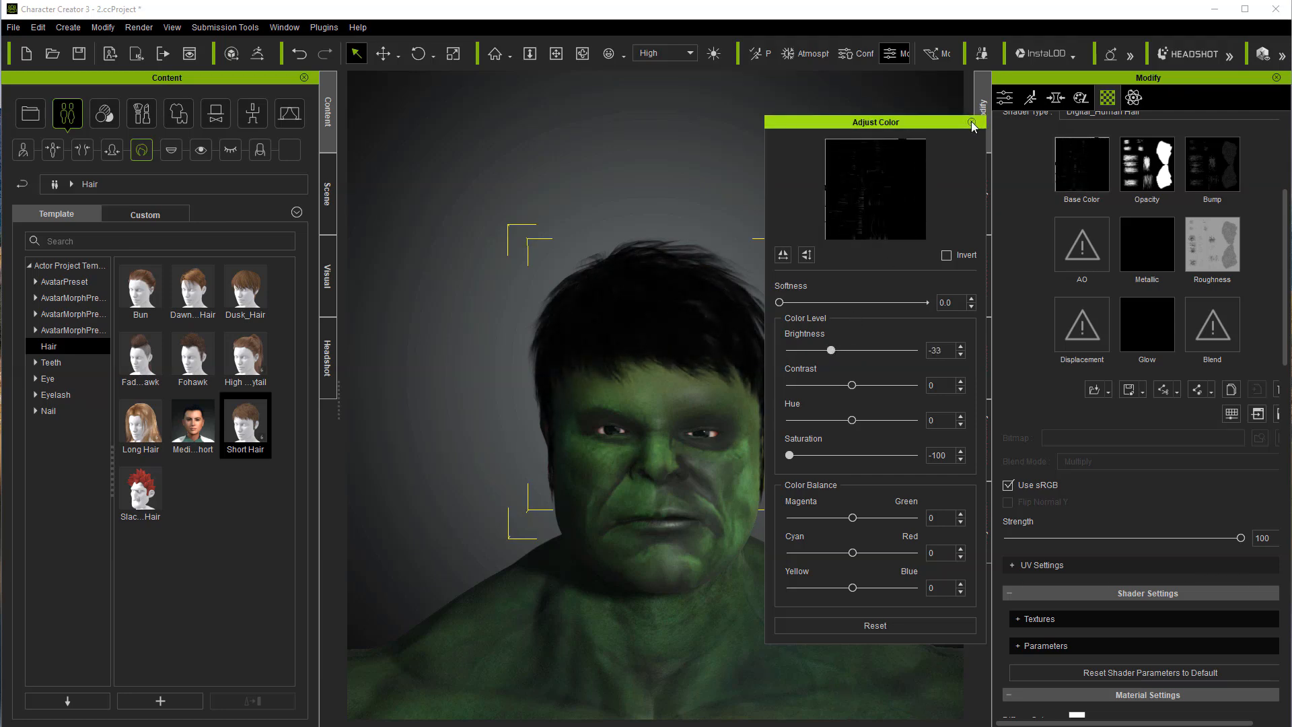
pyautogui.click(971, 122)
# Step: Open the short hair for mesh sculpting and set the sculpt brush intensity to 0.74
pyautogui.click(1005, 99)
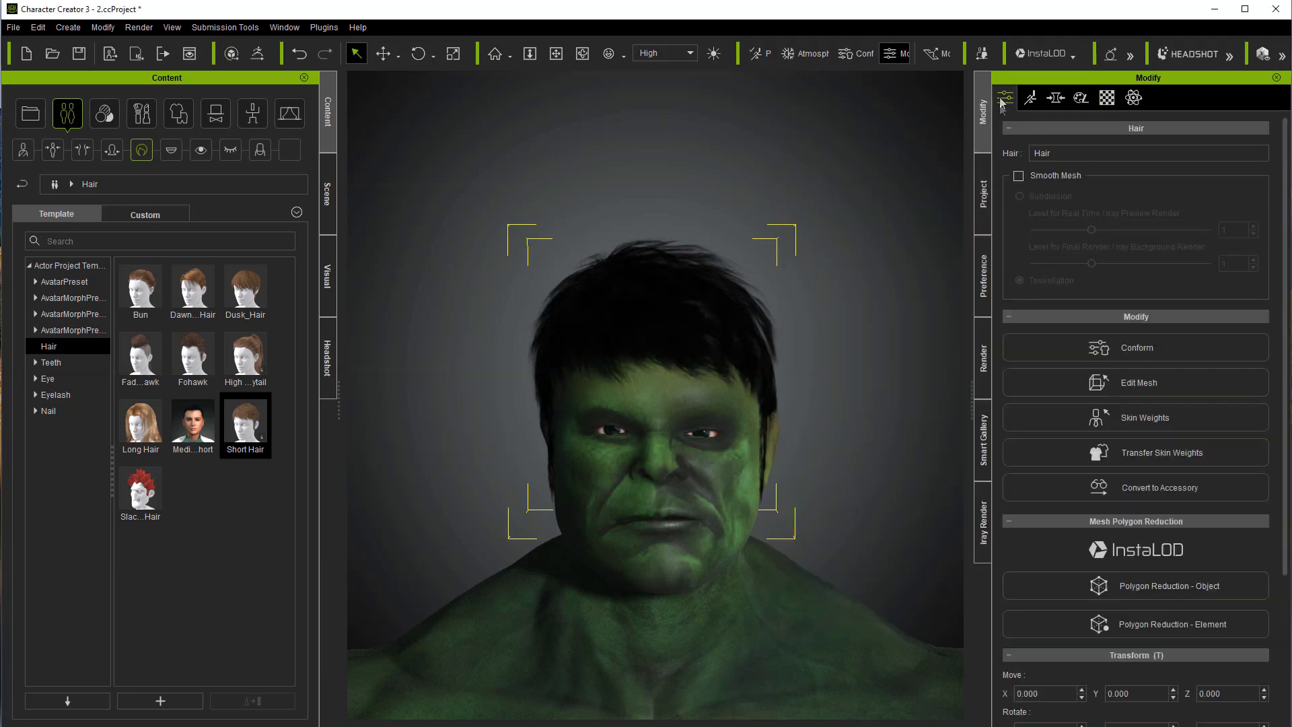
pyautogui.click(1083, 384)
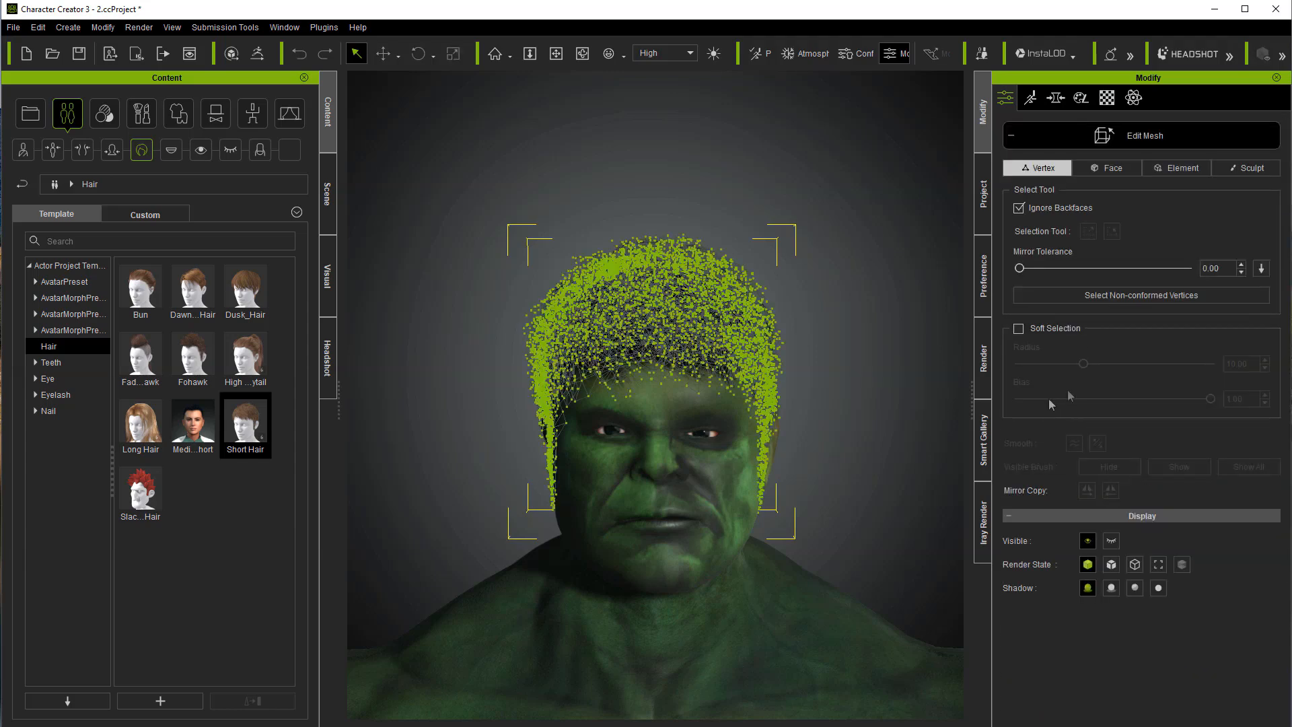
pyautogui.click(1245, 167)
pyautogui.click(1061, 196)
pyautogui.moveTo(1142, 251); pyautogui.dragTo(1166, 251)
# Step: Sculpt the sideburn in front of the character's left ear shorter, raising the brush intensity to 0.82
pyautogui.click(582, 53)
pyautogui.moveTo(649, 136); pyautogui.dragTo(572, 133)
pyautogui.click(356, 53)
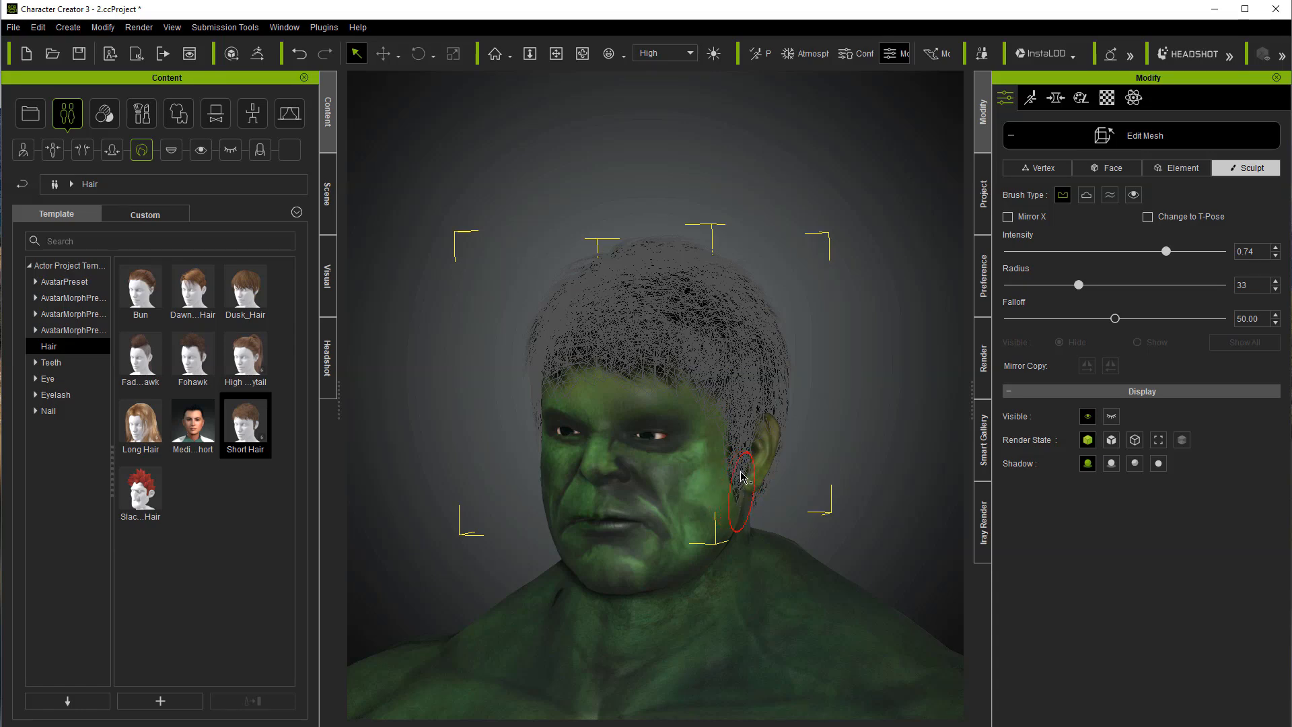
pyautogui.click(582, 53)
pyautogui.moveTo(726, 464); pyautogui.dragTo(673, 471)
pyautogui.click(356, 53)
pyautogui.moveTo(704, 479); pyautogui.dragTo(694, 491)
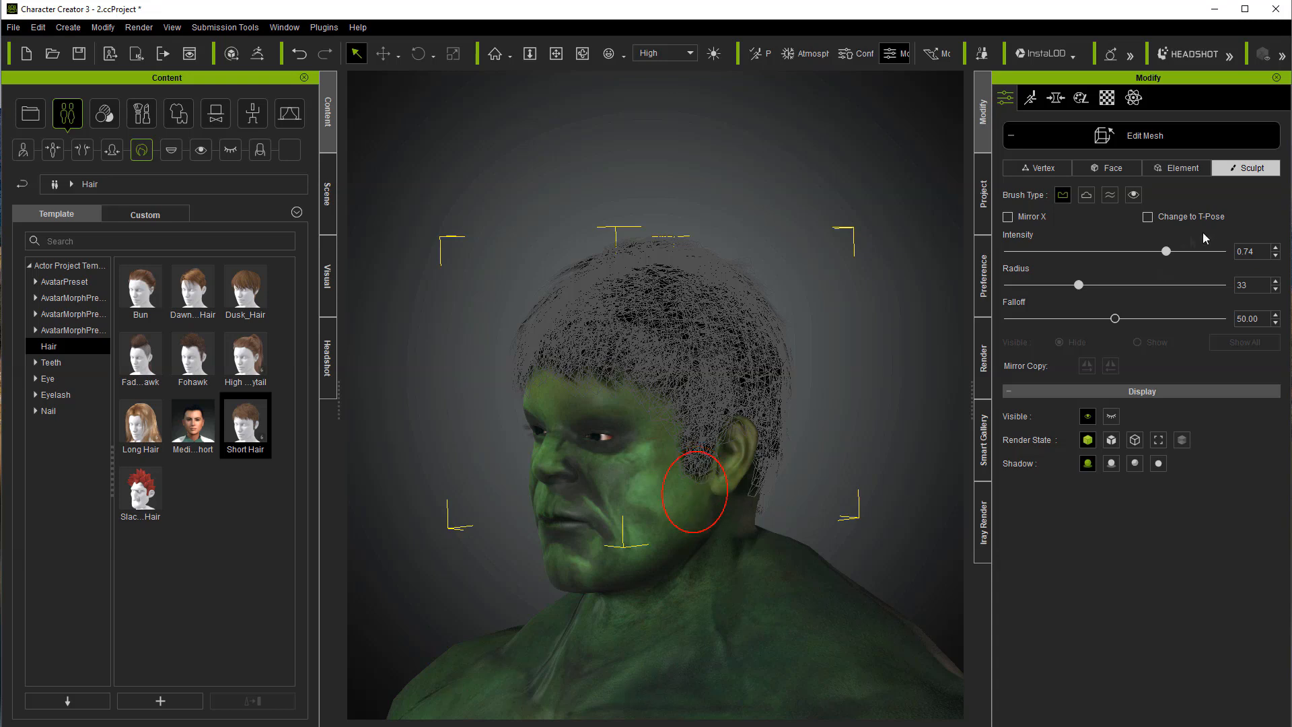
pyautogui.click(1180, 251)
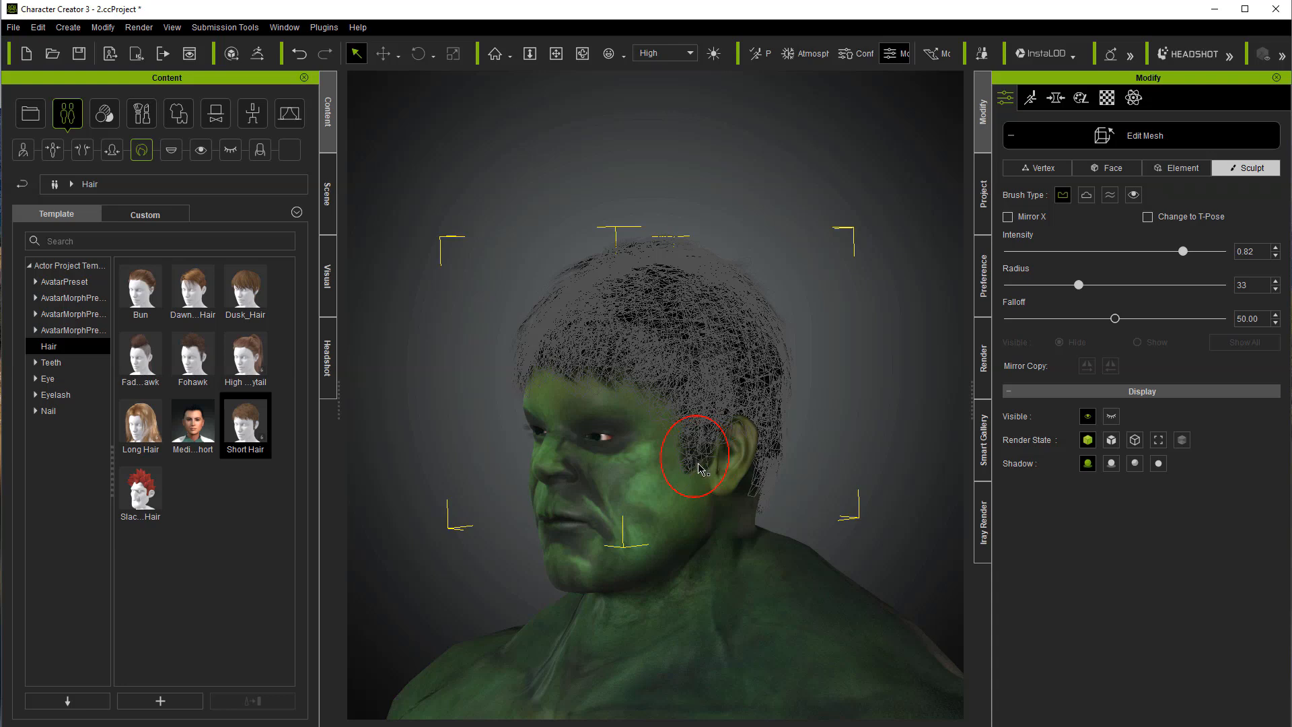
pyautogui.moveTo(691, 460); pyautogui.dragTo(683, 452)
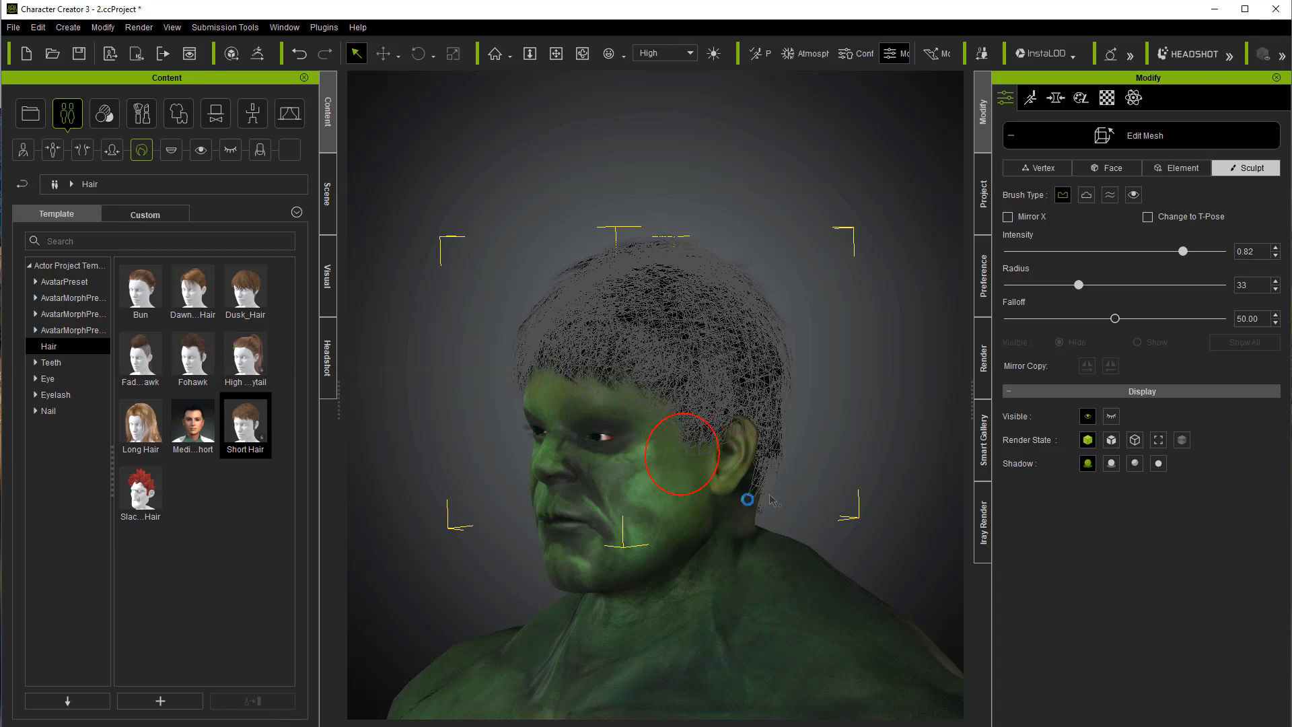
# Step: Shorten the sideburn in front of the character's right ear and finish editing the hair mesh
pyautogui.click(583, 54)
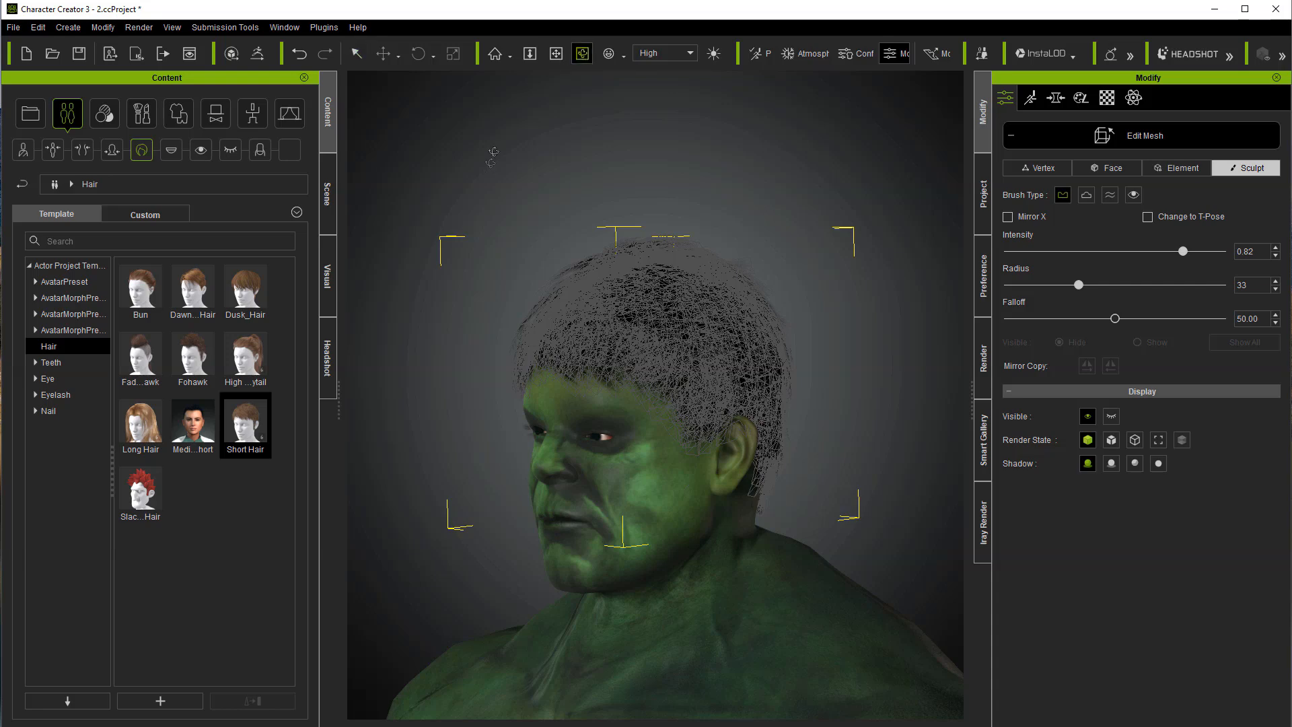
pyautogui.moveTo(477, 201); pyautogui.dragTo(1002, 246)
pyautogui.click(356, 53)
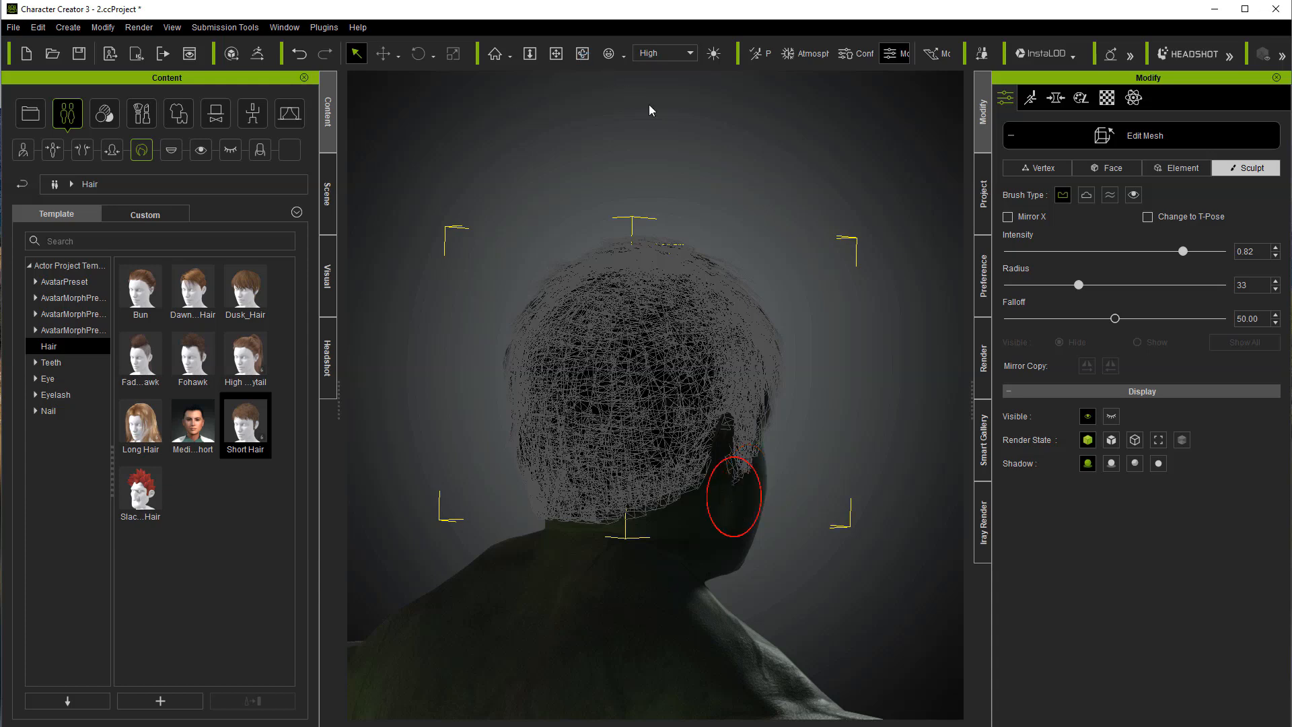
pyautogui.click(582, 54)
pyautogui.moveTo(625, 113); pyautogui.dragTo(503, 110)
pyautogui.click(357, 55)
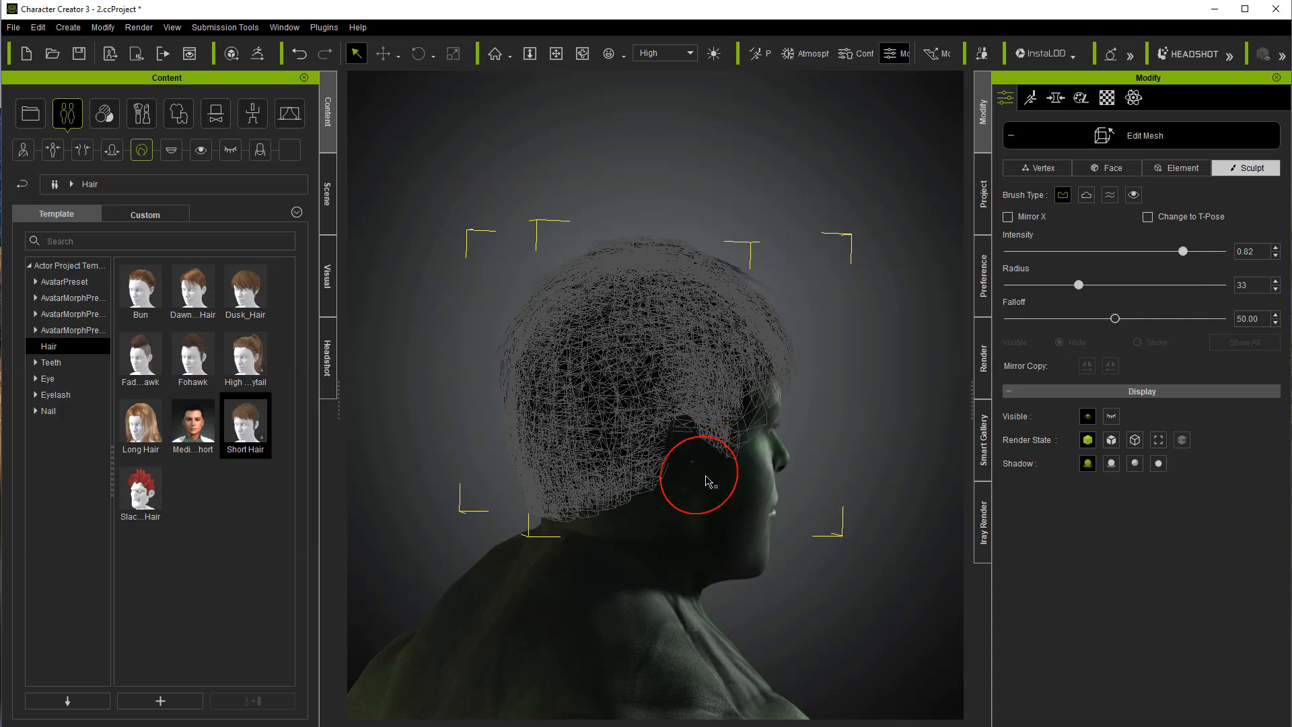
pyautogui.click(1112, 138)
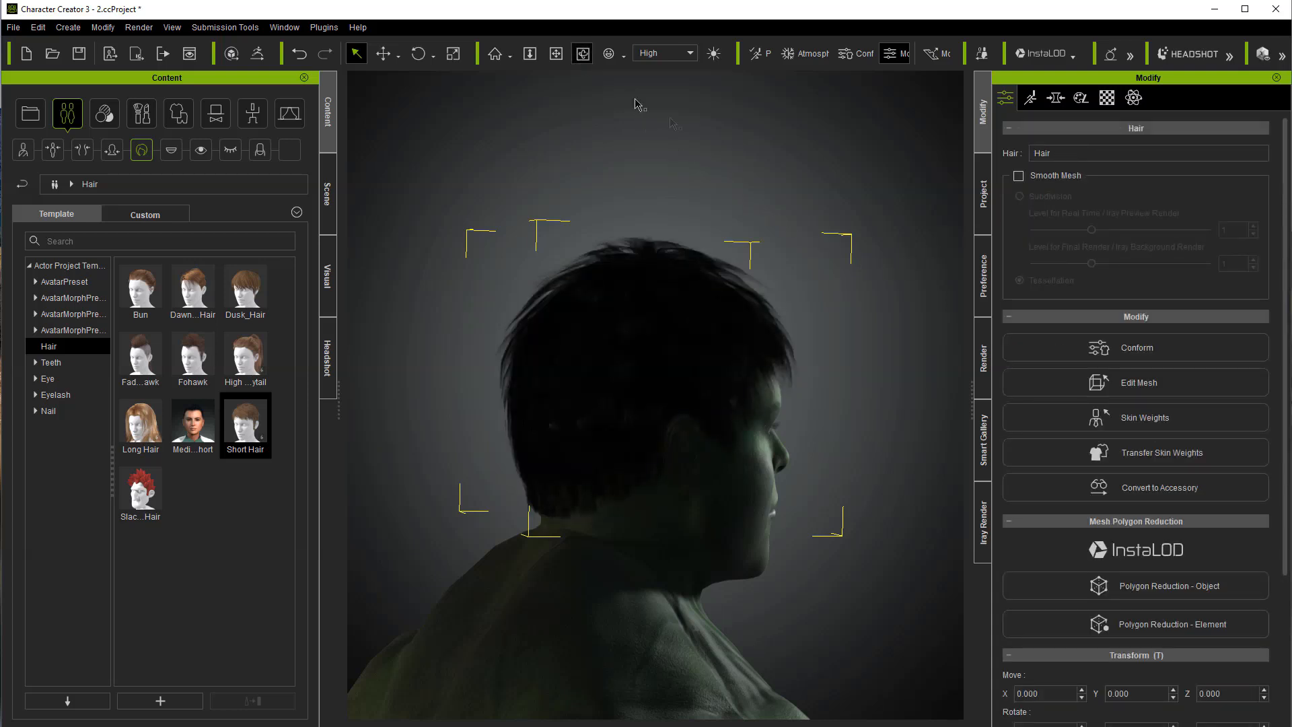
# Step: Search all the avatar's morphs for nose, then set Nose Height to 100 and Nose Scale to -58
pyautogui.click(582, 53)
pyautogui.moveTo(761, 137); pyautogui.dragTo(513, 164)
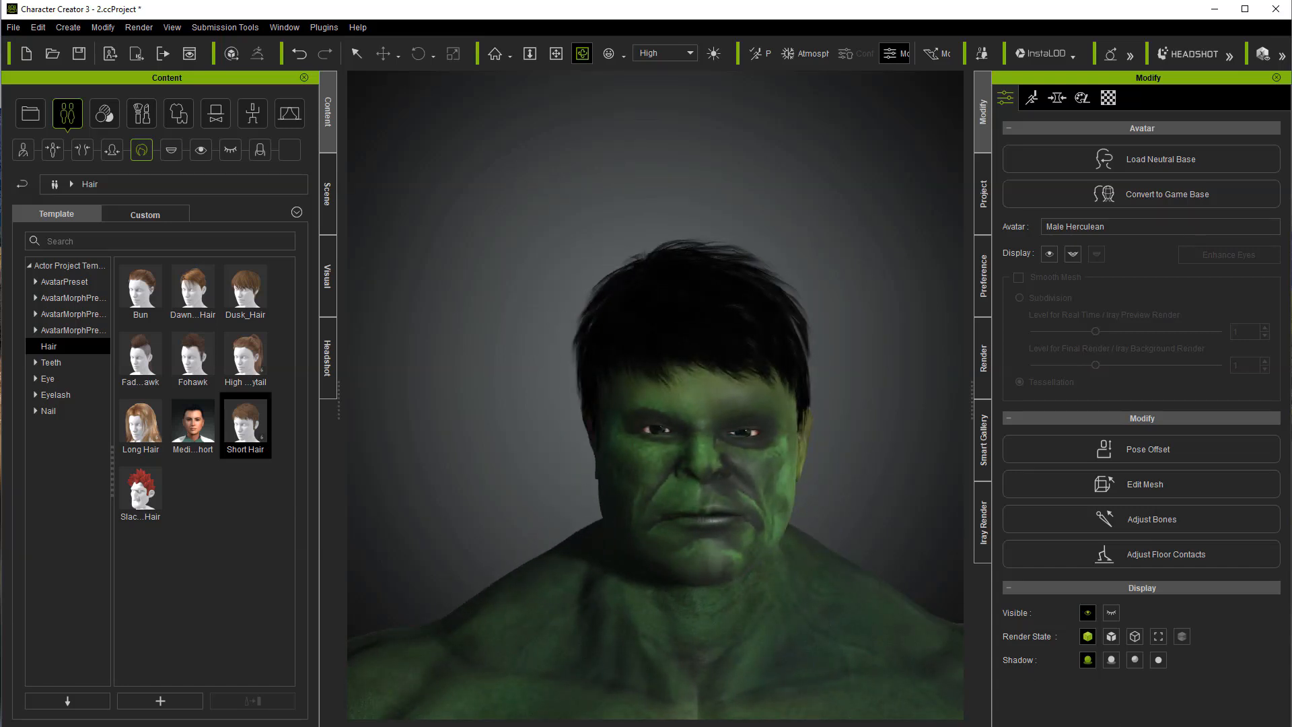
pyautogui.click(1056, 97)
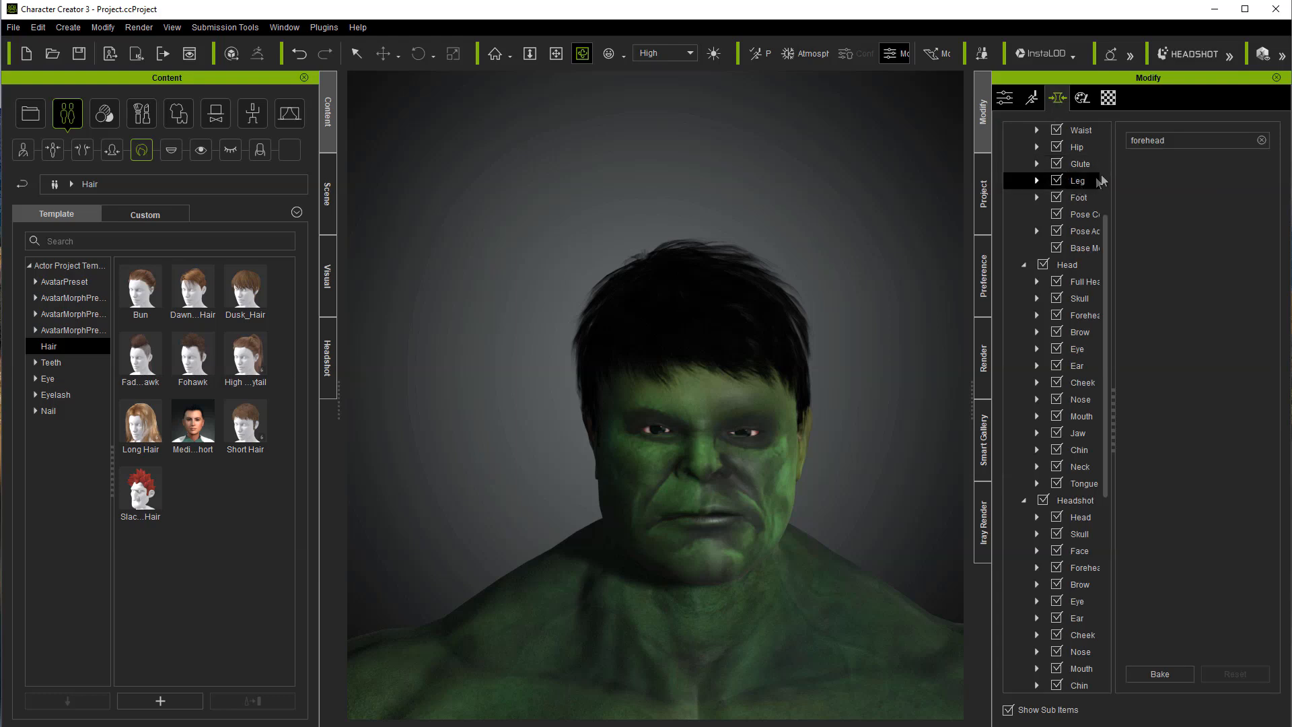
pyautogui.moveTo(1107, 316); pyautogui.dragTo(1107, 229)
pyautogui.click(1060, 167)
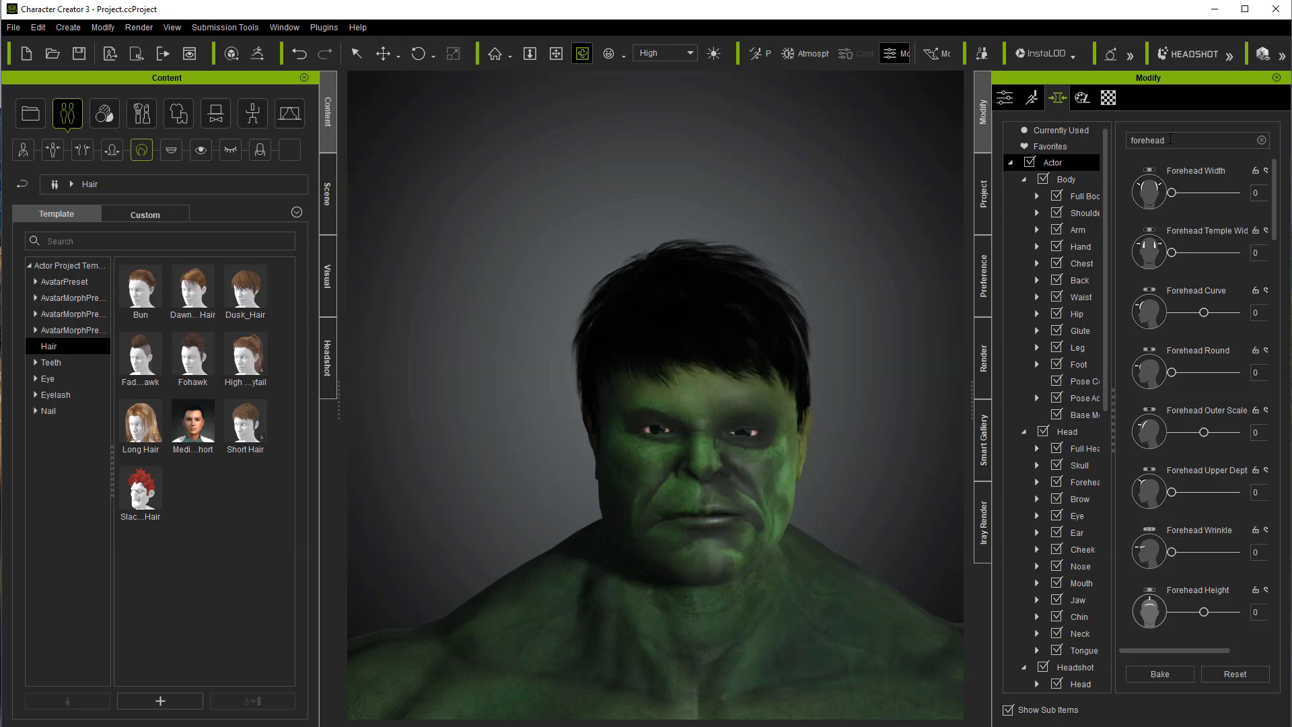
pyautogui.press('BackSpace')
pyautogui.press('BackSpace')
pyautogui.press('BackSpace')
pyautogui.press('BackSpace')
pyautogui.press('BackSpace')
pyautogui.write('nose')
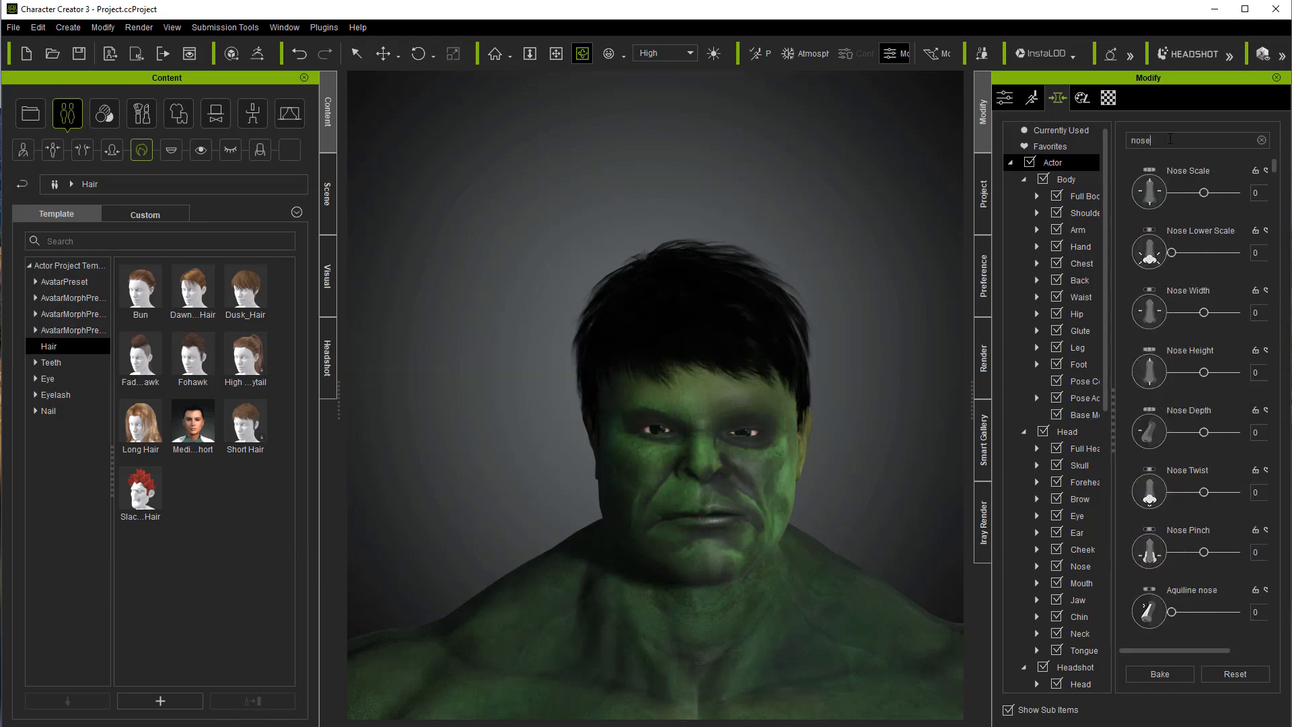
pyautogui.moveTo(1203, 372); pyautogui.dragTo(1239, 370)
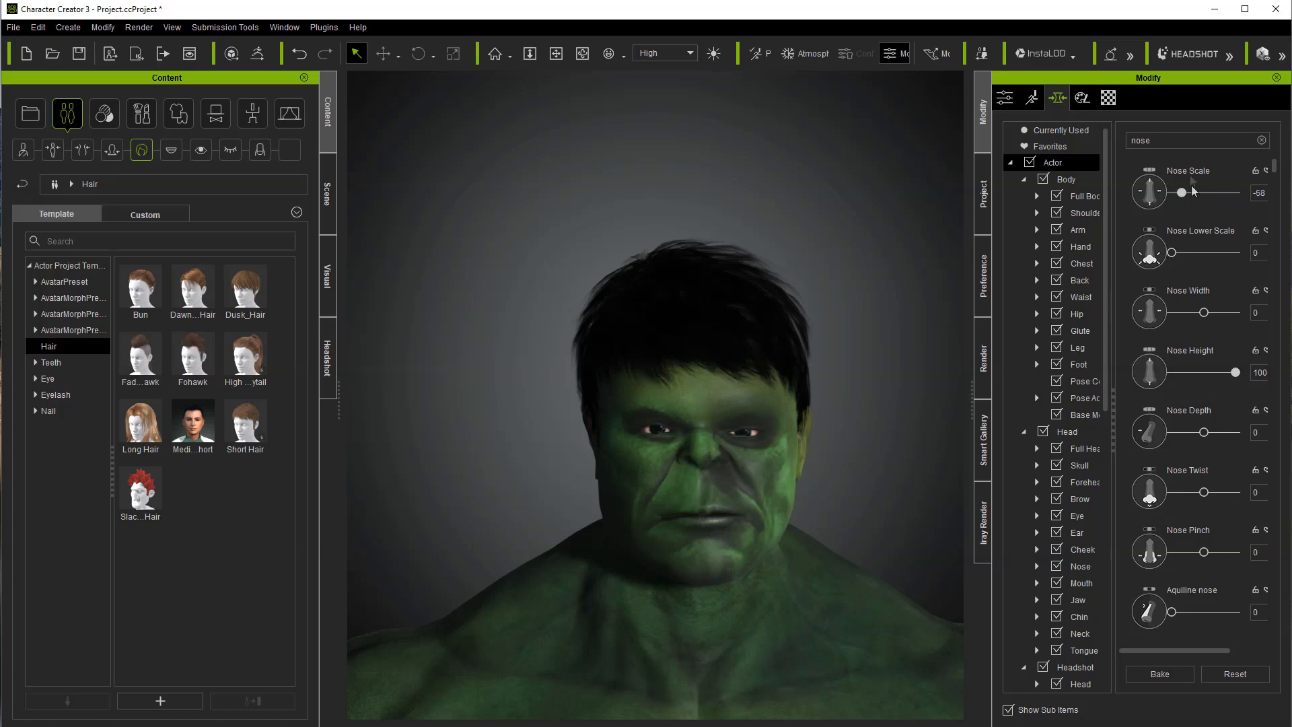
# Step: Narrow the morph search to nose tip and increase the Nose Tip Width and Nose Tip Point morphs
pyautogui.write('tip')
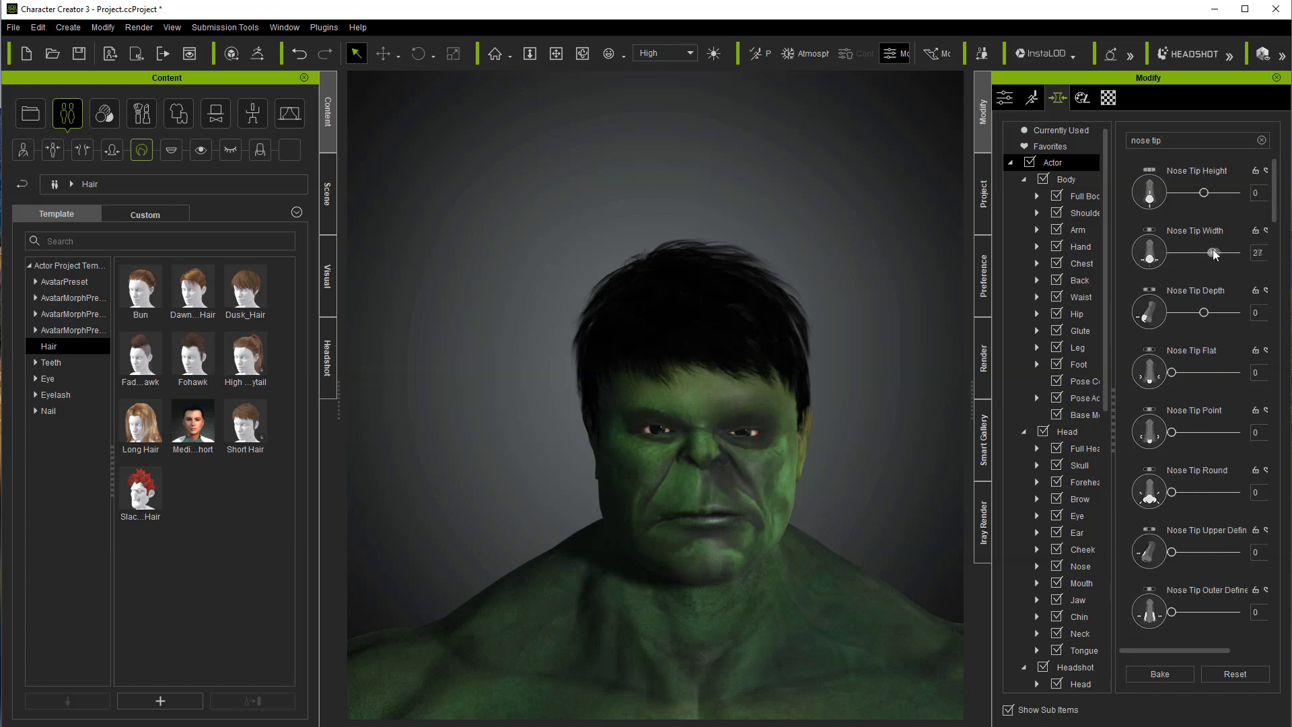
pyautogui.moveTo(1212, 249); pyautogui.dragTo(1216, 252)
pyautogui.moveTo(1171, 432); pyautogui.dragTo(1198, 432)
# Step: Set the Nose Tip Width morph listed below Nose Tip Scale to -55 and Nose Tip Lower Height to -100
pyautogui.moveTo(1273, 203); pyautogui.dragTo(1283, 337)
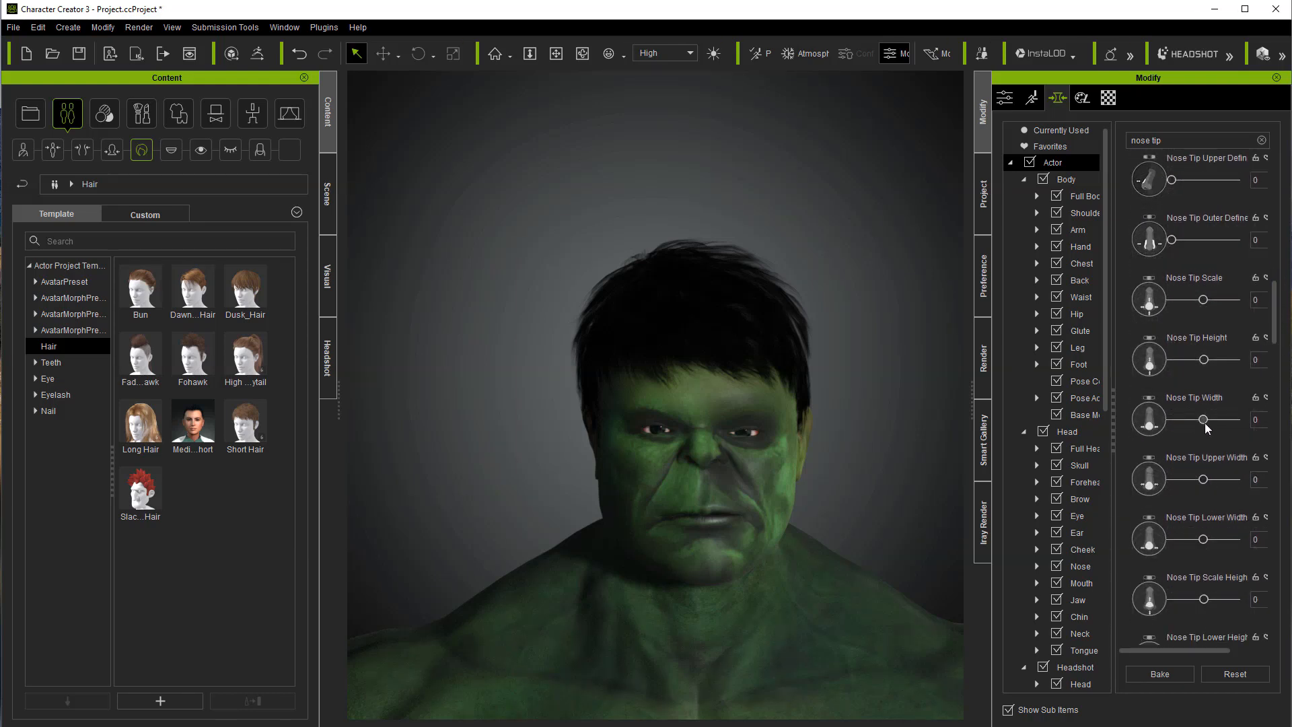
pyautogui.moveTo(1181, 419)
pyautogui.mouseDown()
pyautogui.moveTo(1226, 419)
pyautogui.moveTo(1167, 429)
pyautogui.mouseUp()
pyautogui.click(582, 53)
pyautogui.moveTo(691, 128); pyautogui.dragTo(544, 149)
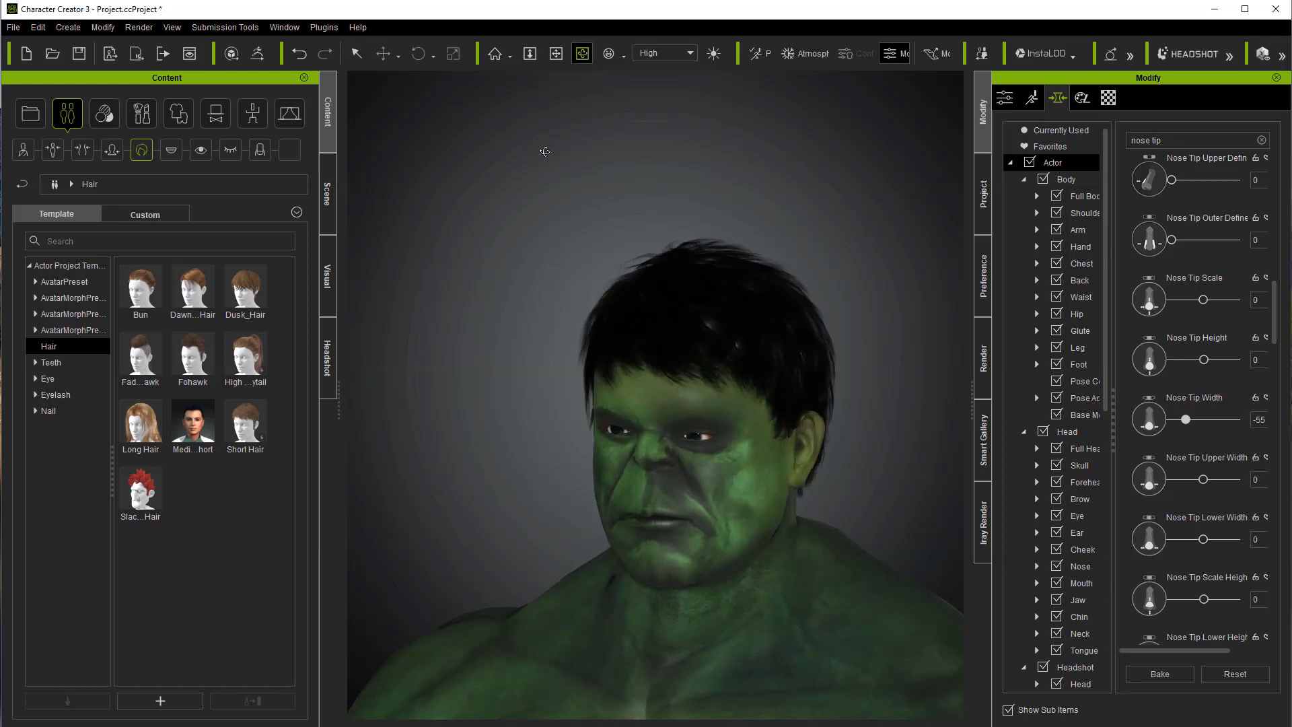
pyautogui.moveTo(1262, 327); pyautogui.dragTo(1263, 424)
pyautogui.moveTo(1201, 394); pyautogui.dragTo(1136, 406)
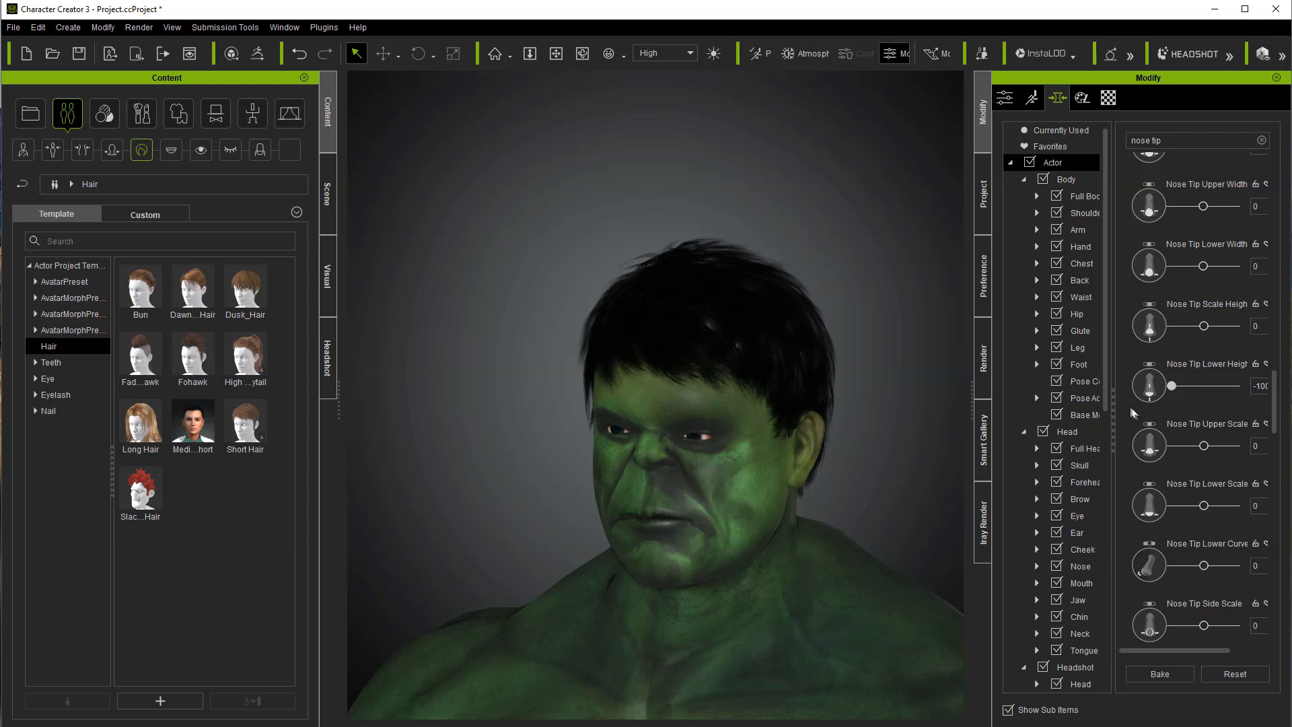
# Step: Set the Nose Tip Angle morph to -100 and face the character from the front
pyautogui.moveTo(1275, 407); pyautogui.dragTo(1289, 494)
pyautogui.moveTo(1203, 480); pyautogui.dragTo(1152, 496)
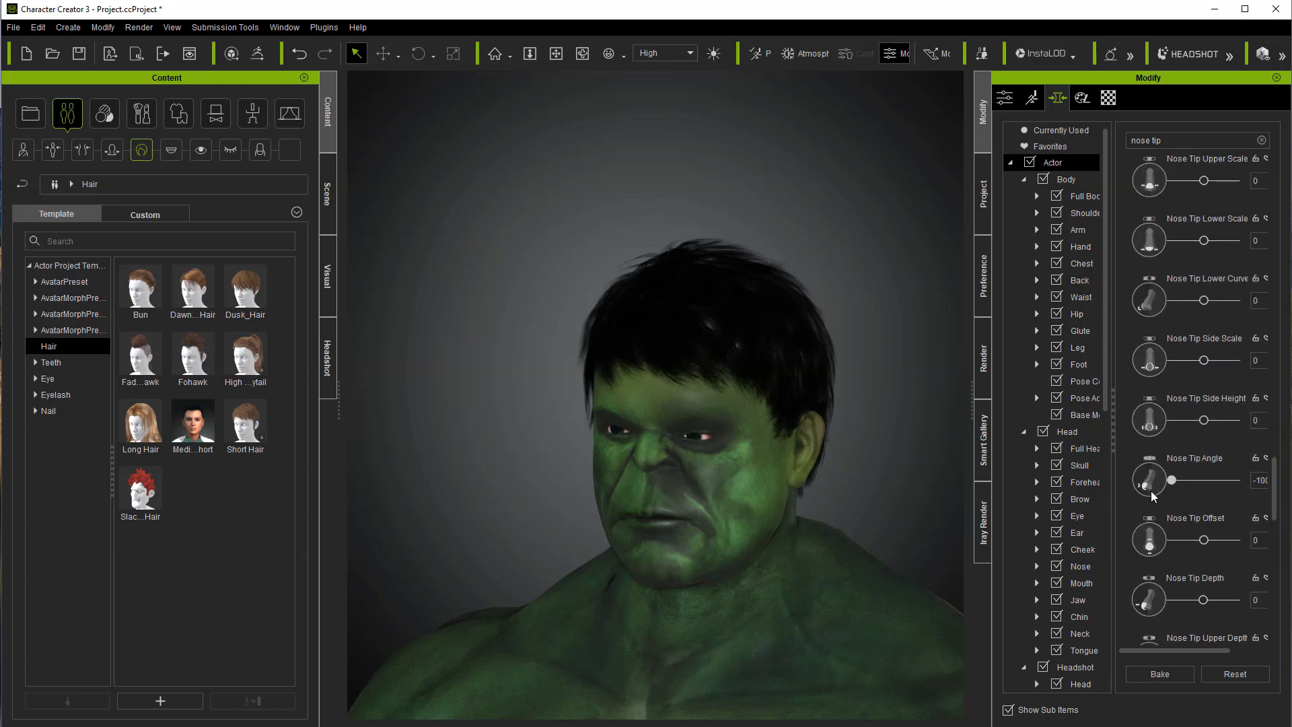
pyautogui.click(581, 53)
pyautogui.moveTo(547, 111); pyautogui.dragTo(644, 119)
# Step: Search the morphs for mouth and set the first Mouth Scale morph to 100
pyautogui.moveTo(1171, 140); pyautogui.dragTo(1123, 140)
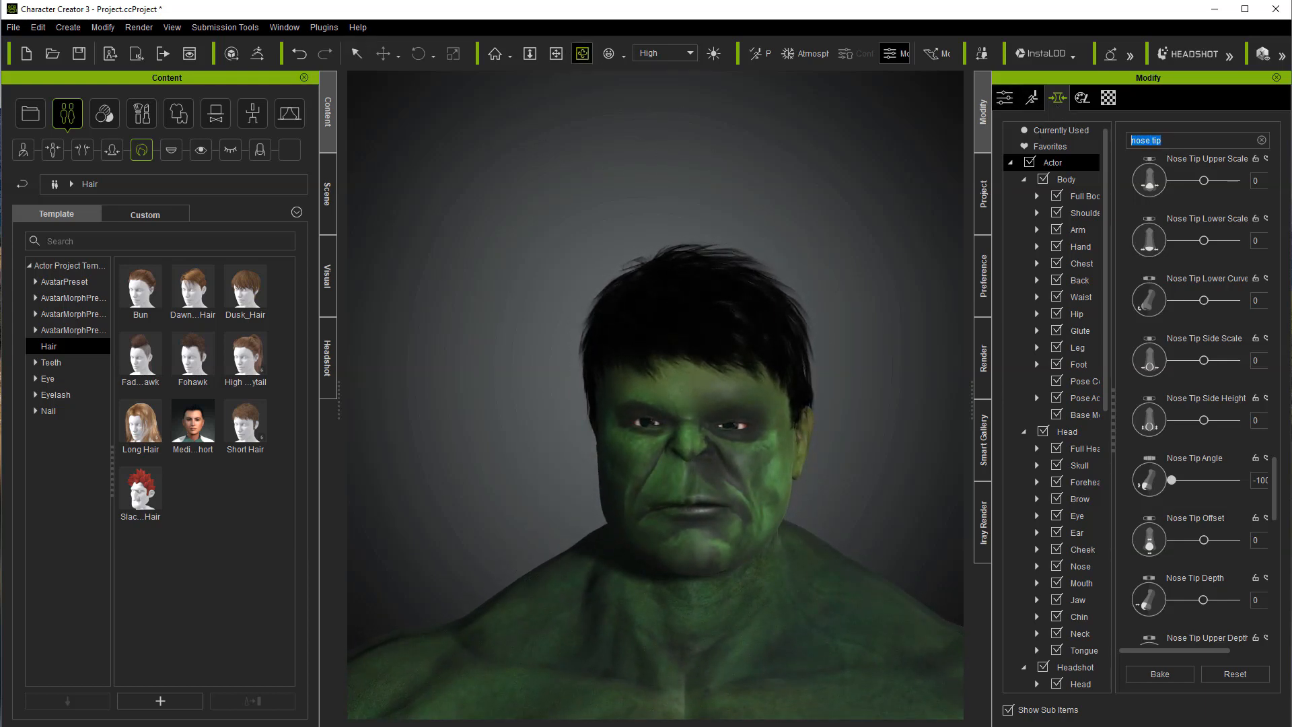
pyautogui.write('mouth')
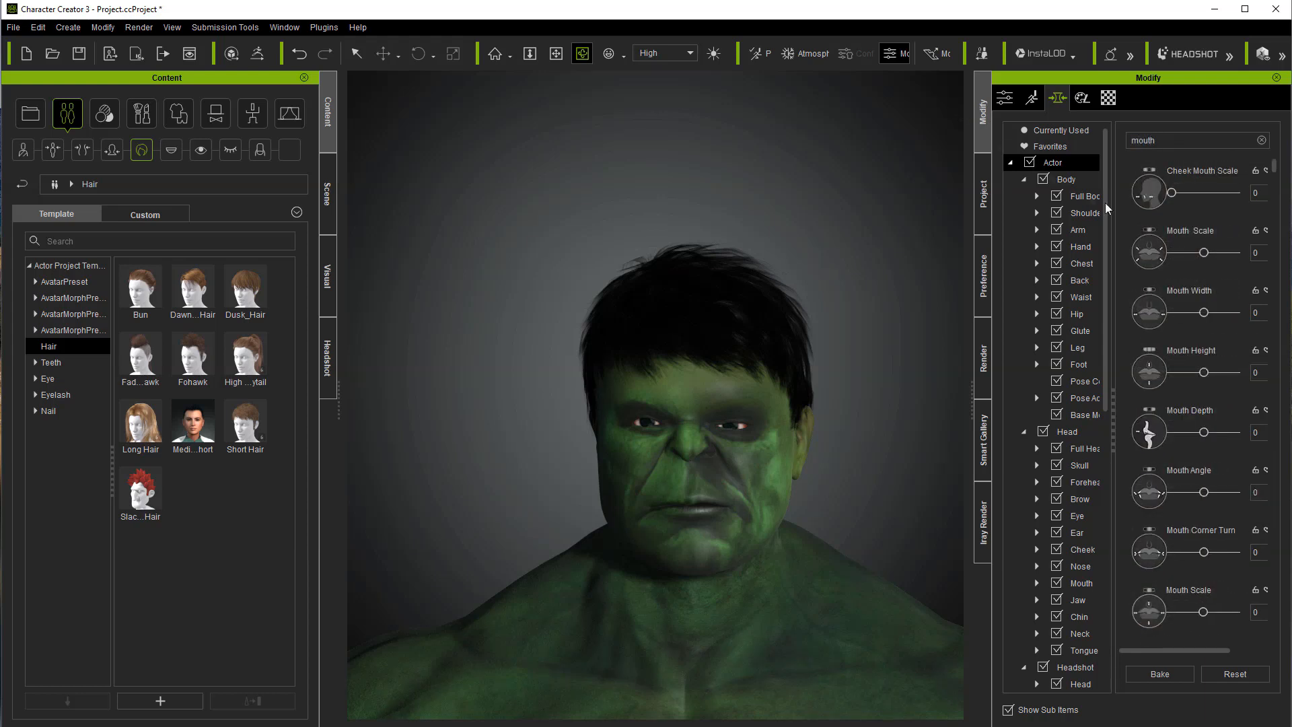
pyautogui.moveTo(1205, 259); pyautogui.dragTo(1223, 254)
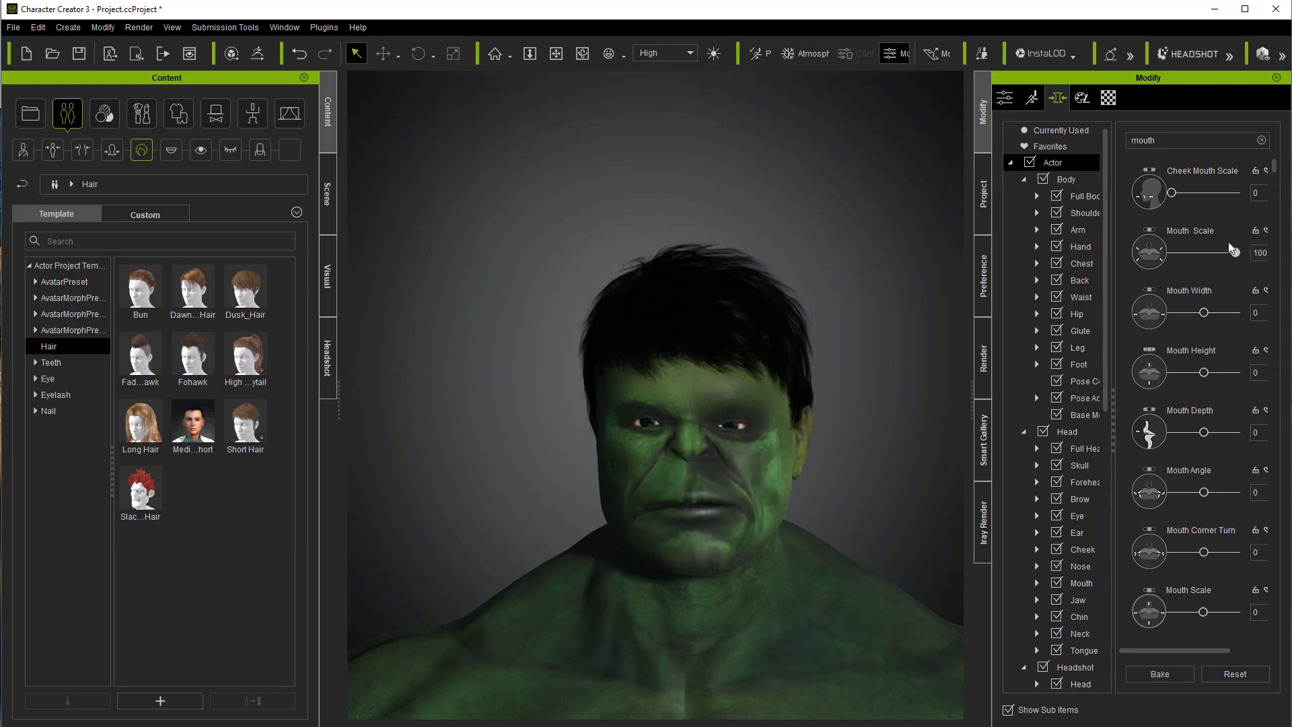
# Step: Search the morphs for jaw and set the first Jaw Scale morph to 53
pyautogui.doubleClick(1169, 141)
pyautogui.write('jaw')
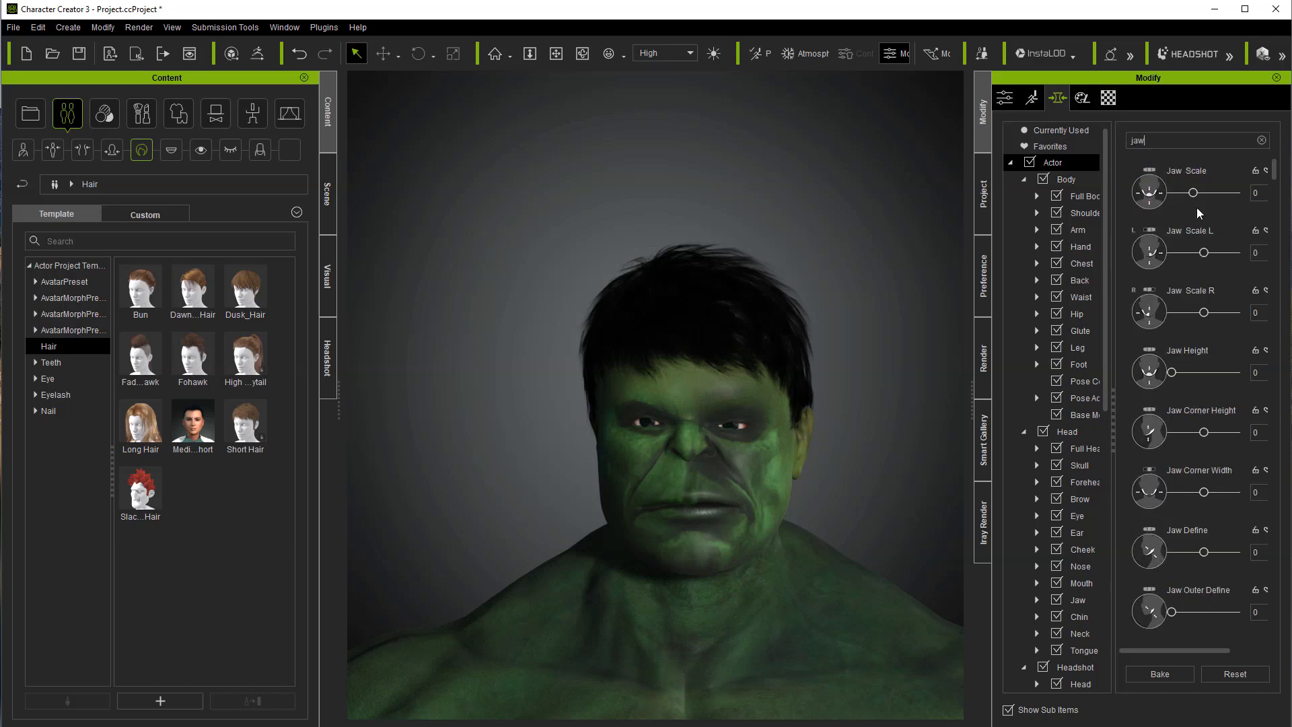
pyautogui.moveTo(1197, 195)
pyautogui.mouseDown()
pyautogui.moveTo(1225, 192)
pyautogui.moveTo(1215, 191)
pyautogui.mouseUp()
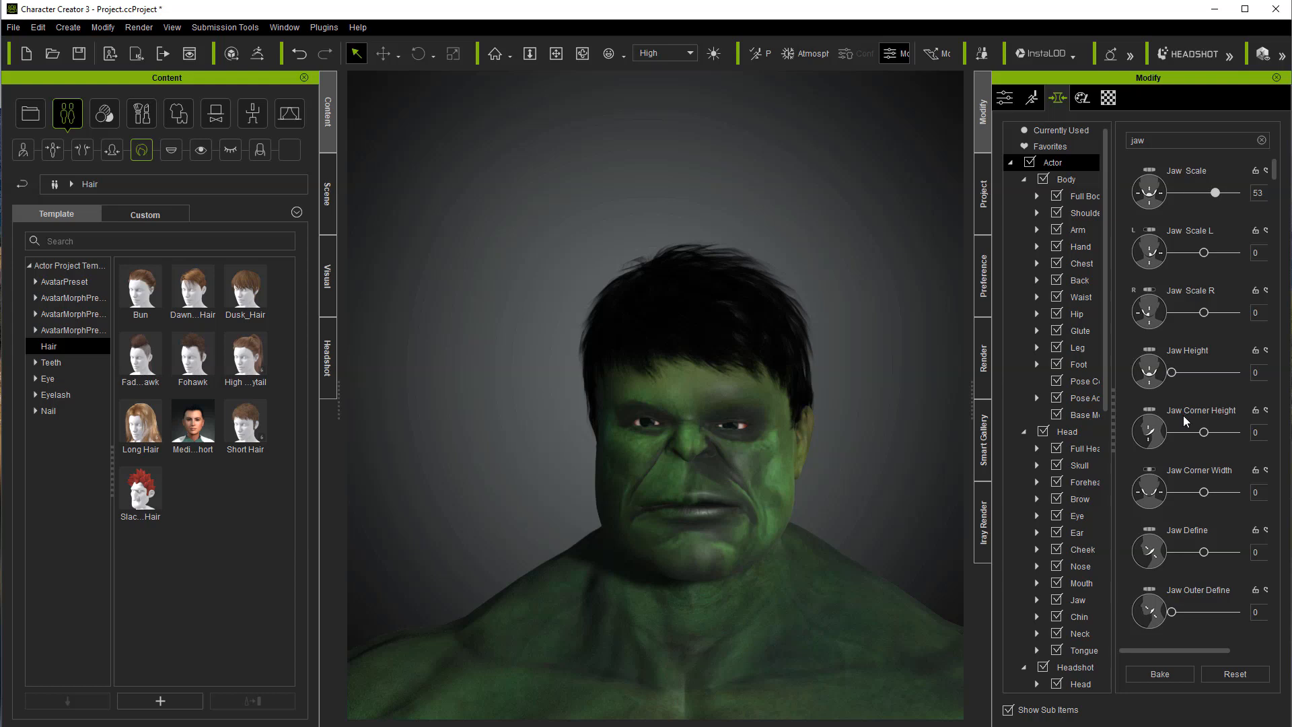
# Step: Set Jaw Define to 81, Jaw Outer Define to 71 and Jaw Width to 25
pyautogui.moveTo(1204, 552); pyautogui.dragTo(1228, 552)
pyautogui.moveTo(1171, 611); pyautogui.dragTo(1221, 612)
pyautogui.moveTo(1274, 171); pyautogui.dragTo(1276, 240)
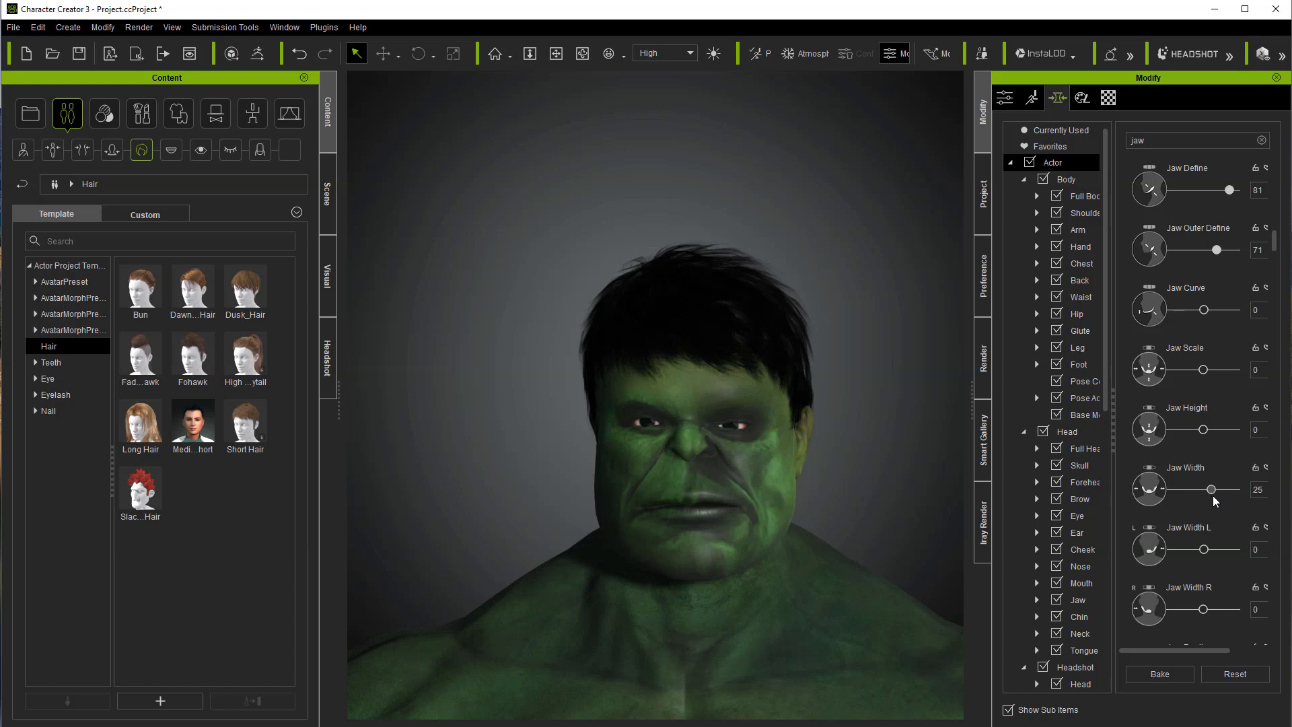
# Step: Activate Sculpt Morph in Headshot and show its control areas on the face
pyautogui.click(328, 373)
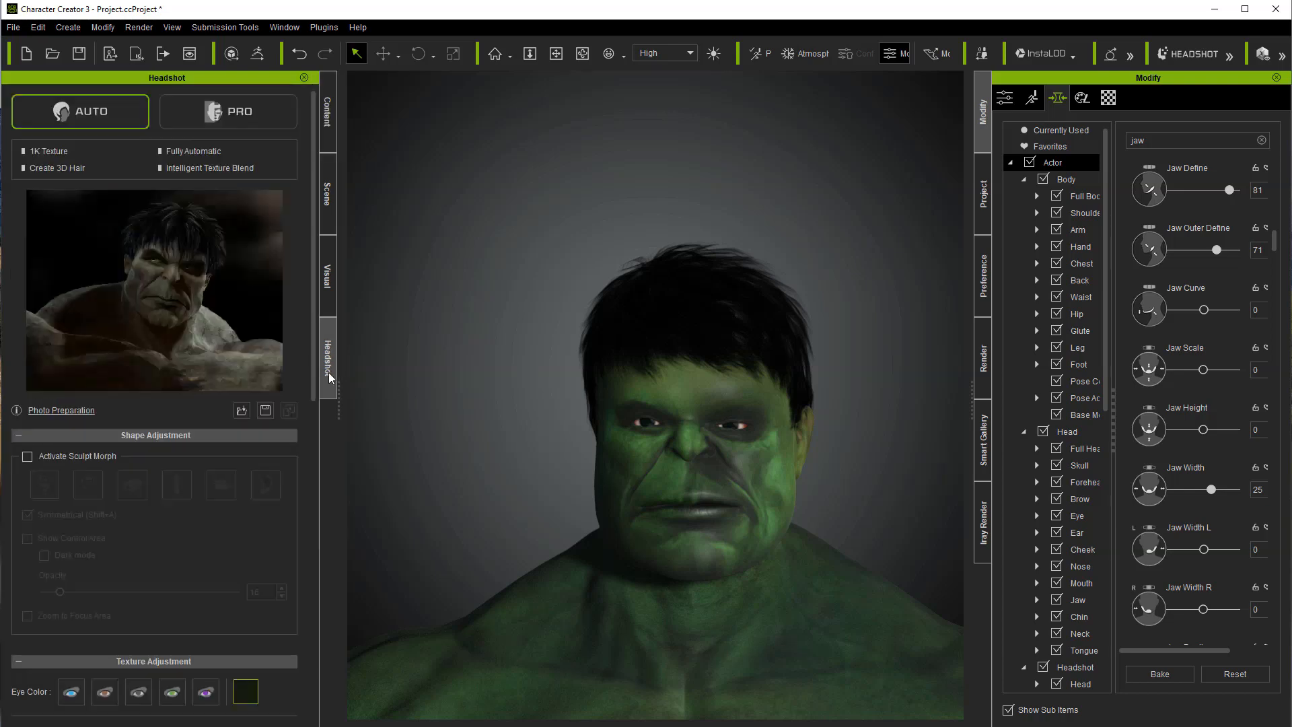
pyautogui.click(27, 456)
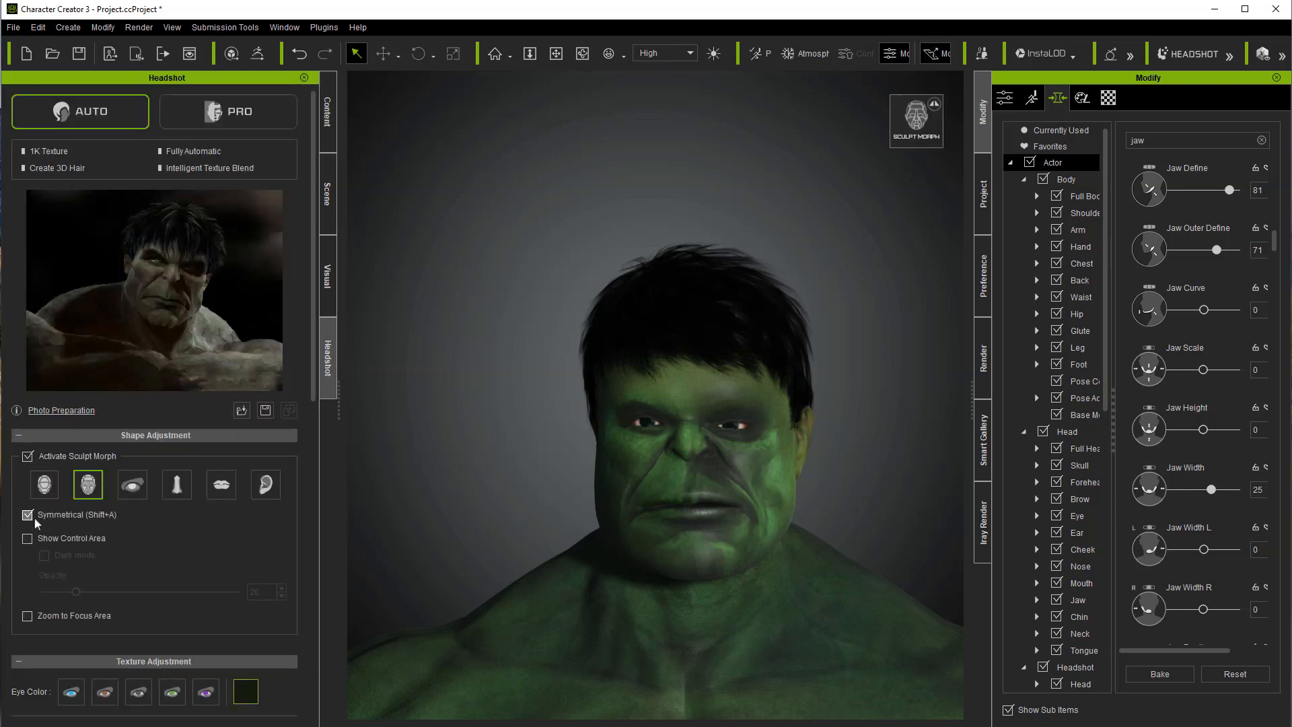
pyautogui.click(27, 539)
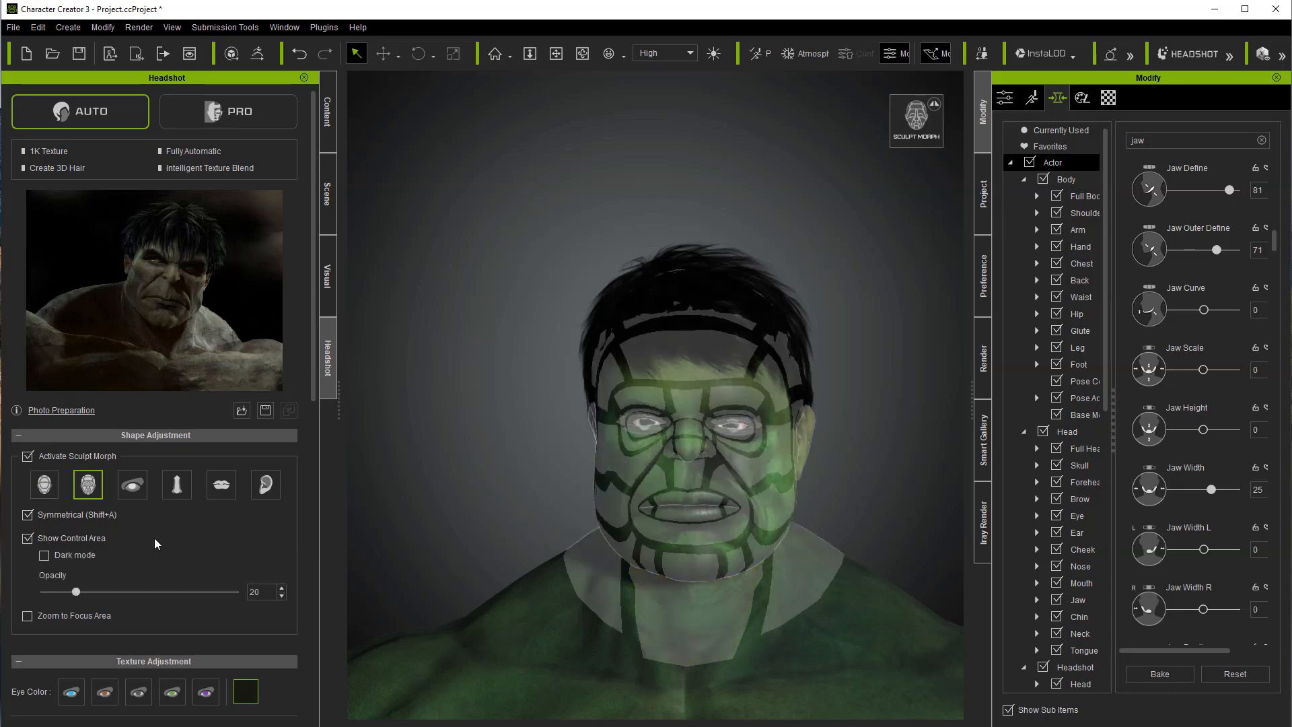
# Step: Sculpt the lower face in the general head control areas to Jaw Height 92 and Face Lower Width 1, exit Sculpt Morph and save the project
pyautogui.click(33, 491)
pyautogui.click(756, 544)
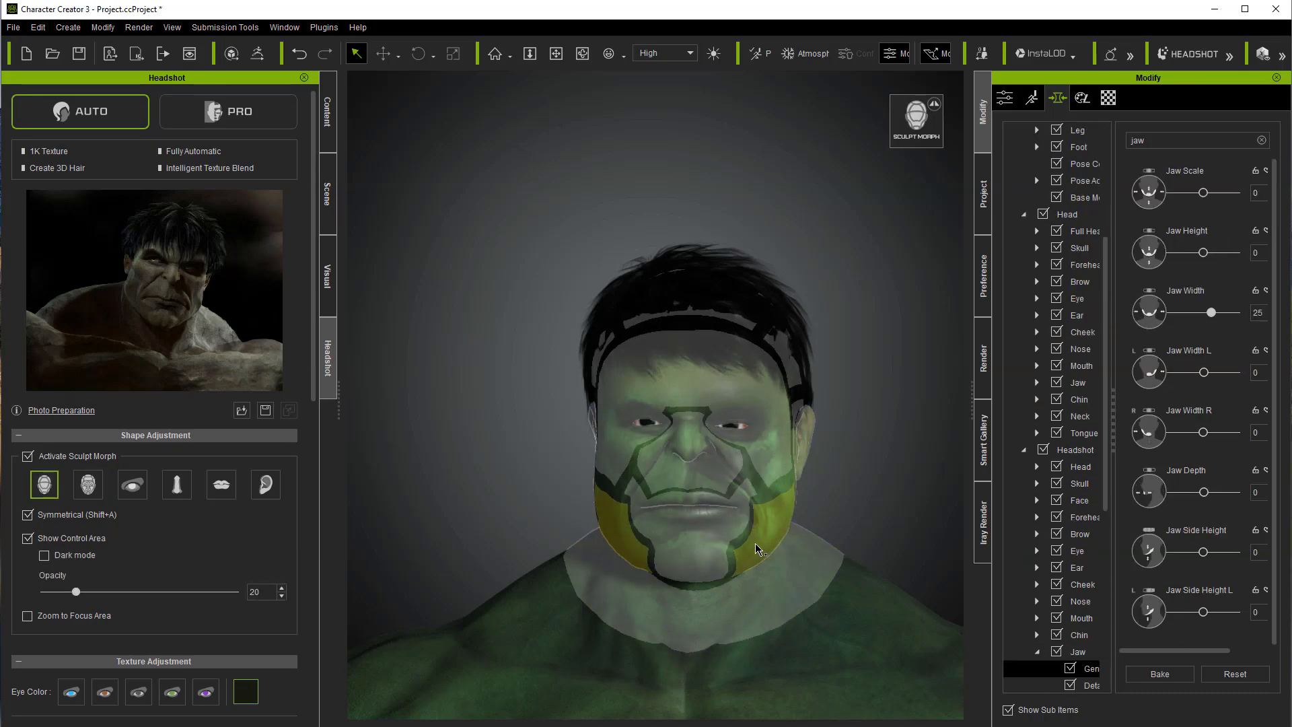
pyautogui.moveTo(757, 580)
pyautogui.mouseDown()
pyautogui.moveTo(760, 663)
pyautogui.moveTo(682, 609)
pyautogui.moveTo(697, 575)
pyautogui.mouseUp()
pyautogui.moveTo(697, 574); pyautogui.dragTo(728, 692)
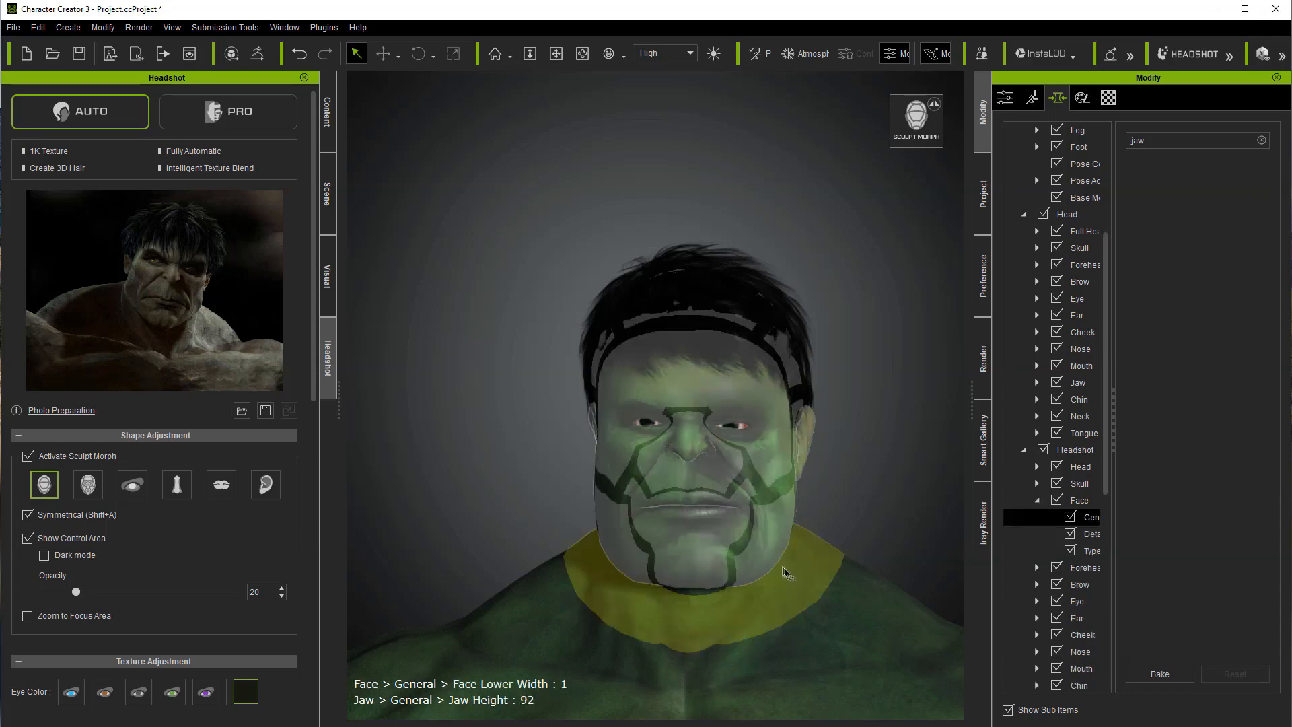
pyautogui.click(28, 456)
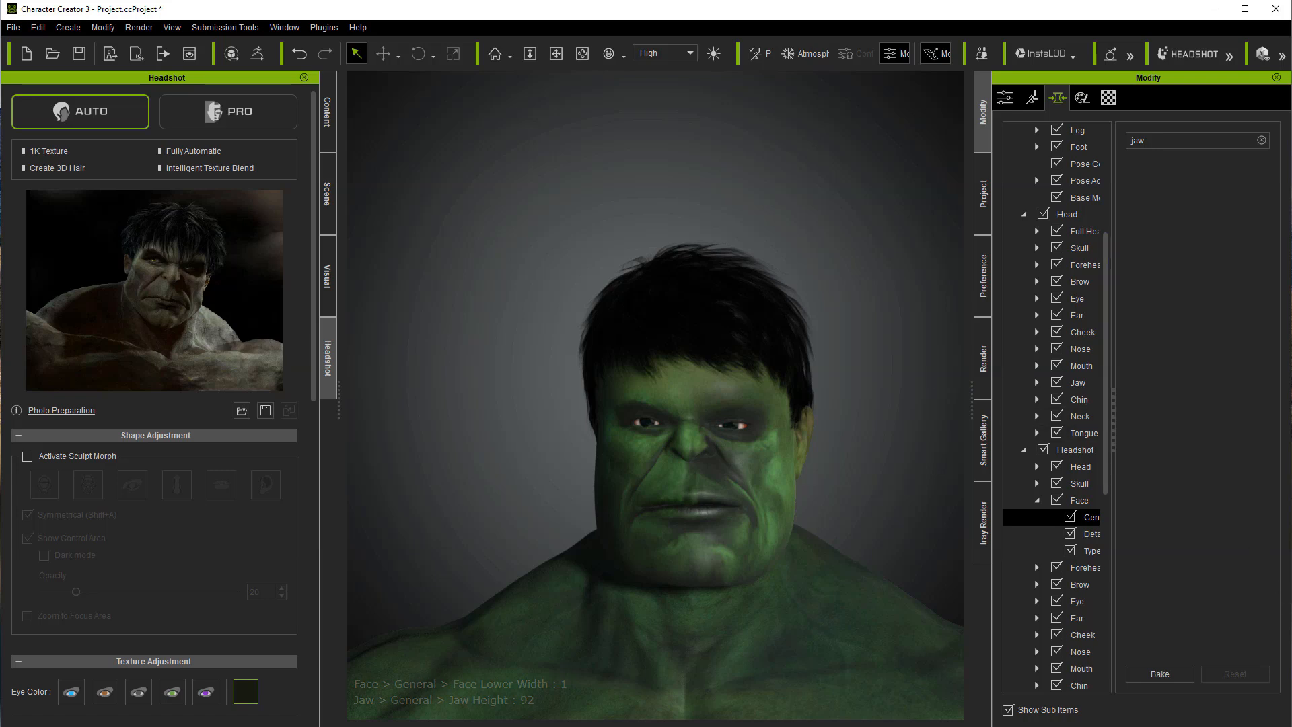
pyautogui.hotkey('ctrl', 's')
# Step: Apply the Face Wrinkle M skin effect from Normal Effects > 1_Facial Wrinkle, keeping the modified material and texture settings
pyautogui.click(328, 127)
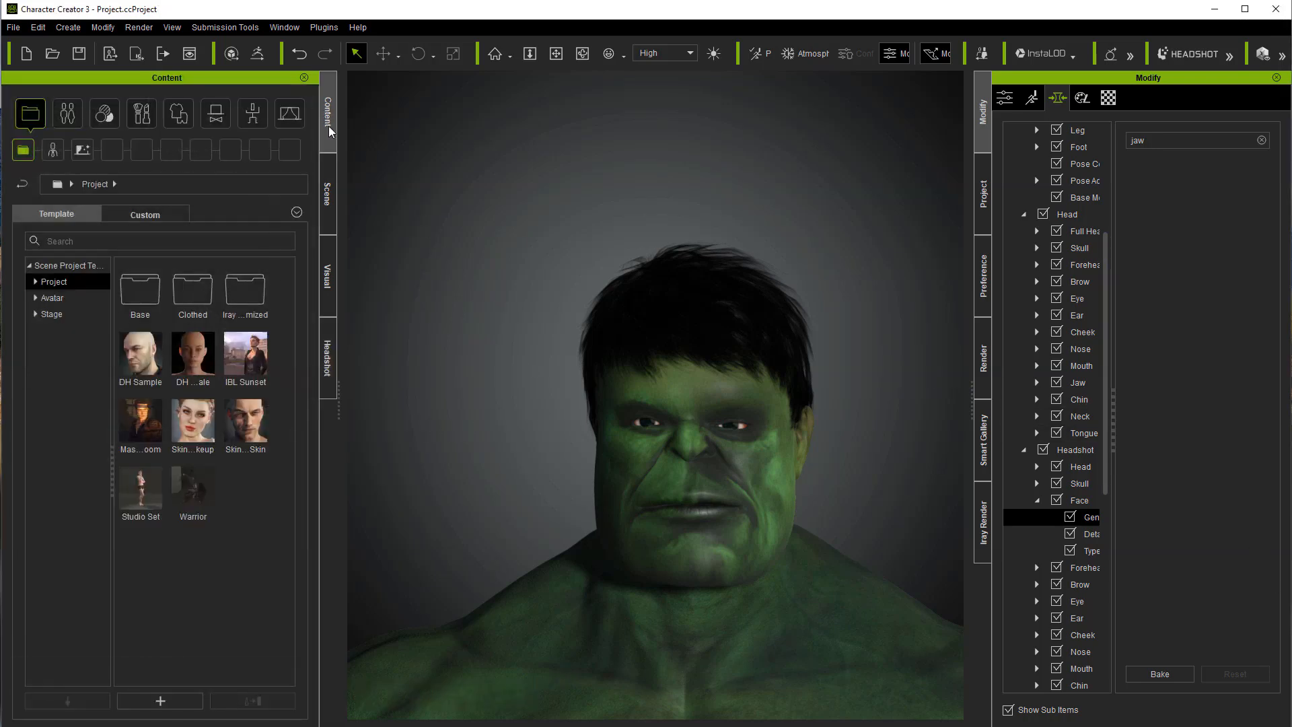
pyautogui.click(102, 112)
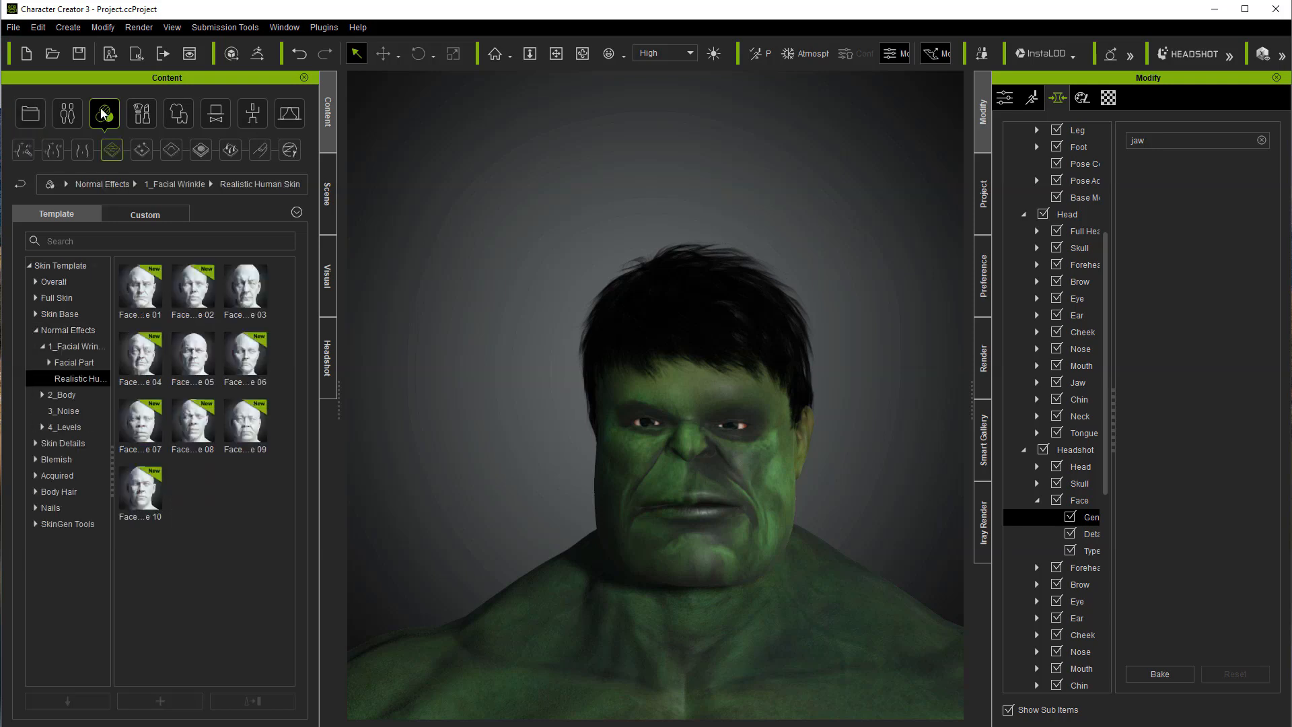
pyautogui.click(63, 330)
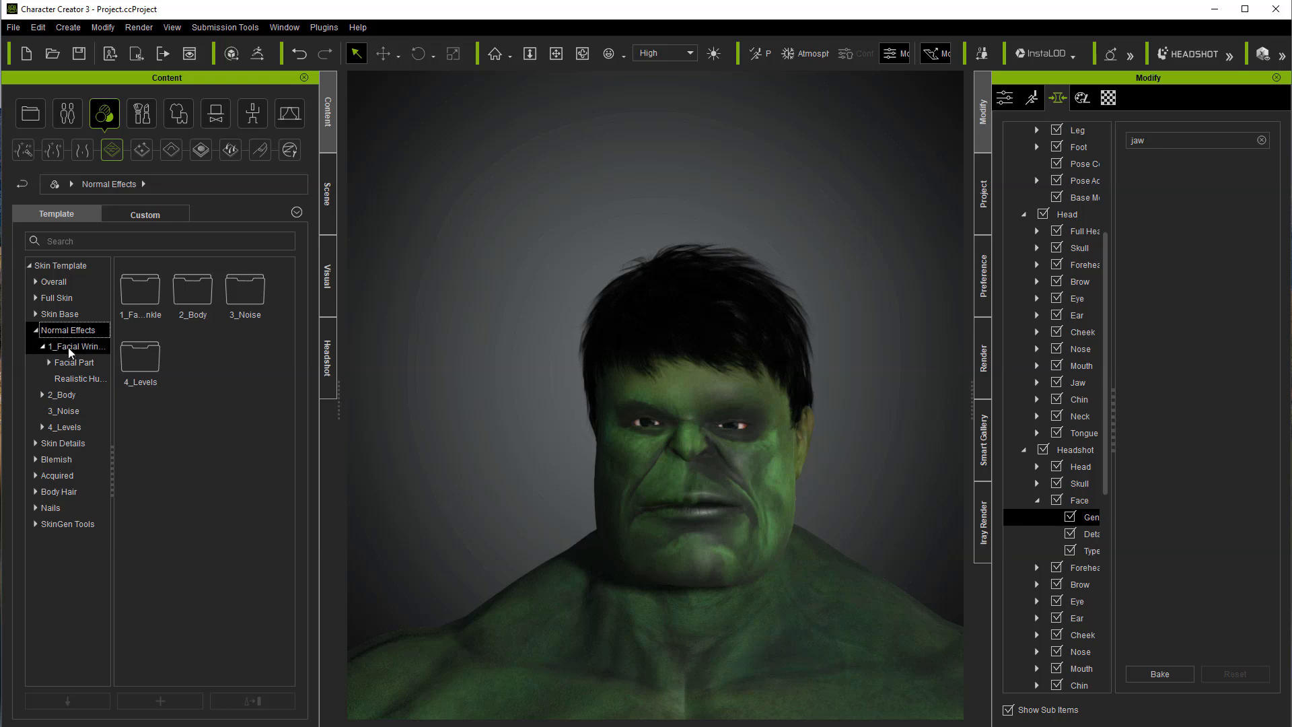
pyautogui.click(67, 346)
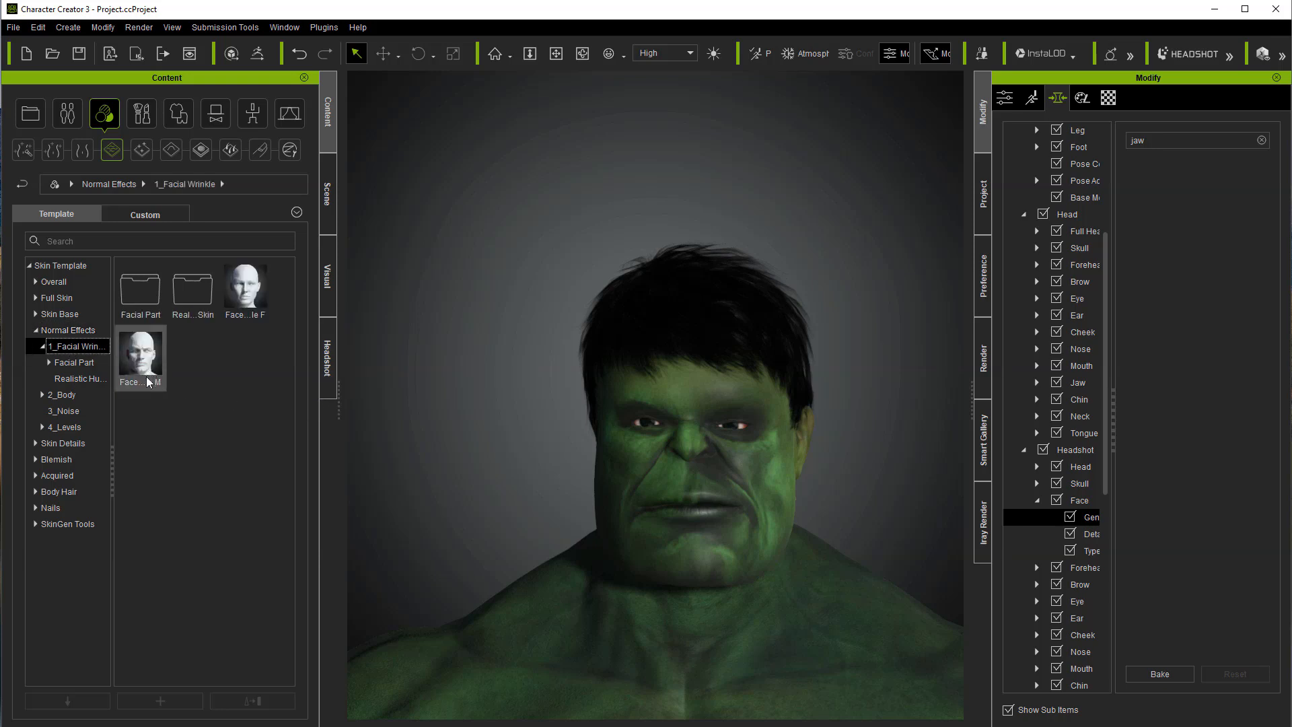
pyautogui.keyDown('ctrl'); pyautogui.scroll(2, 149, 382); pyautogui.keyUp('ctrl')
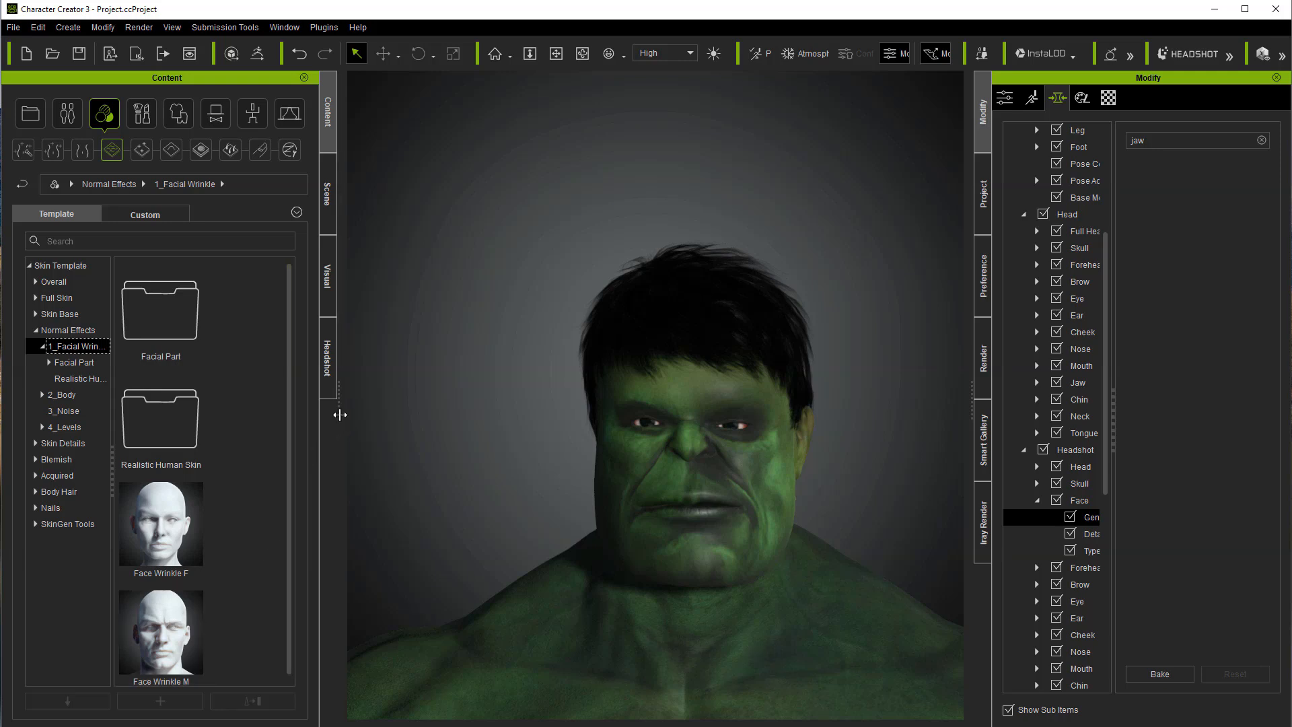
pyautogui.moveTo(338, 412); pyautogui.dragTo(377, 408)
pyautogui.doubleClick(275, 422)
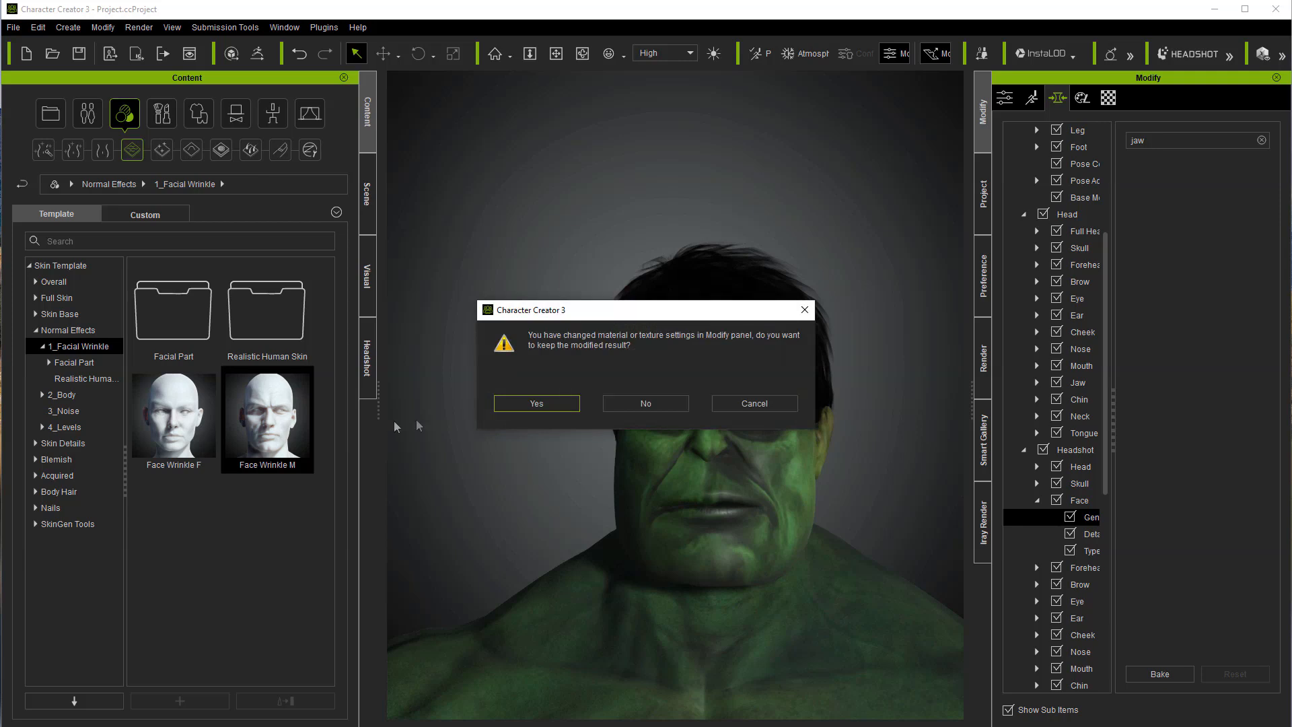
pyautogui.click(525, 404)
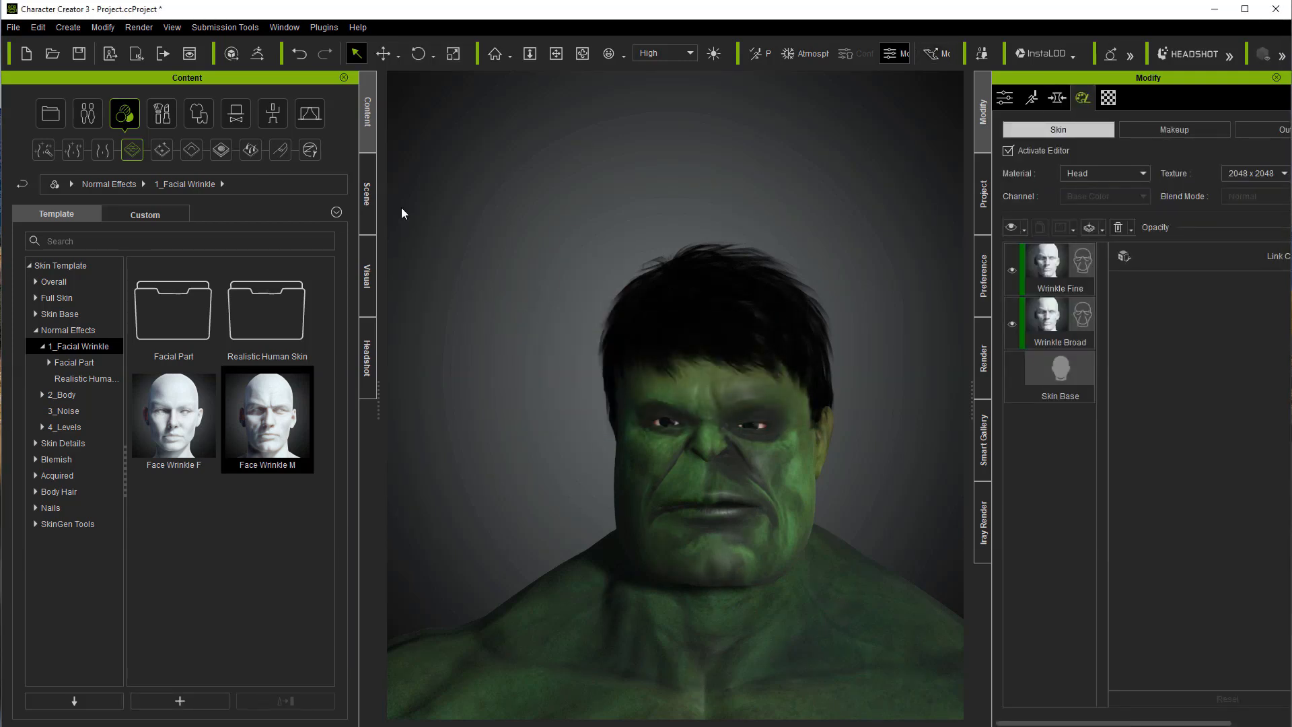
# Step: Raise the Wrinkle Broad layer's opacity to nearly full and use an opacity of 100 for the Wrinkle Fine layer
pyautogui.click(1060, 328)
pyautogui.click(1061, 328)
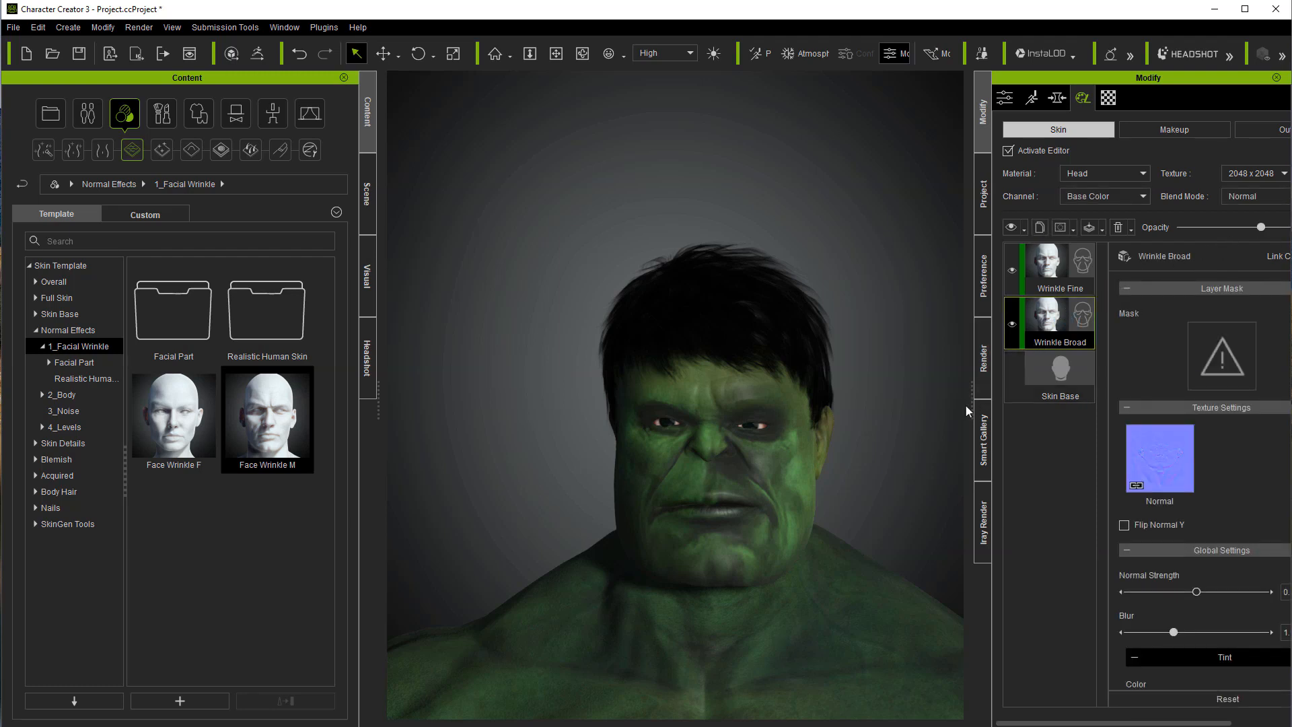
pyautogui.moveTo(970, 409); pyautogui.dragTo(910, 408)
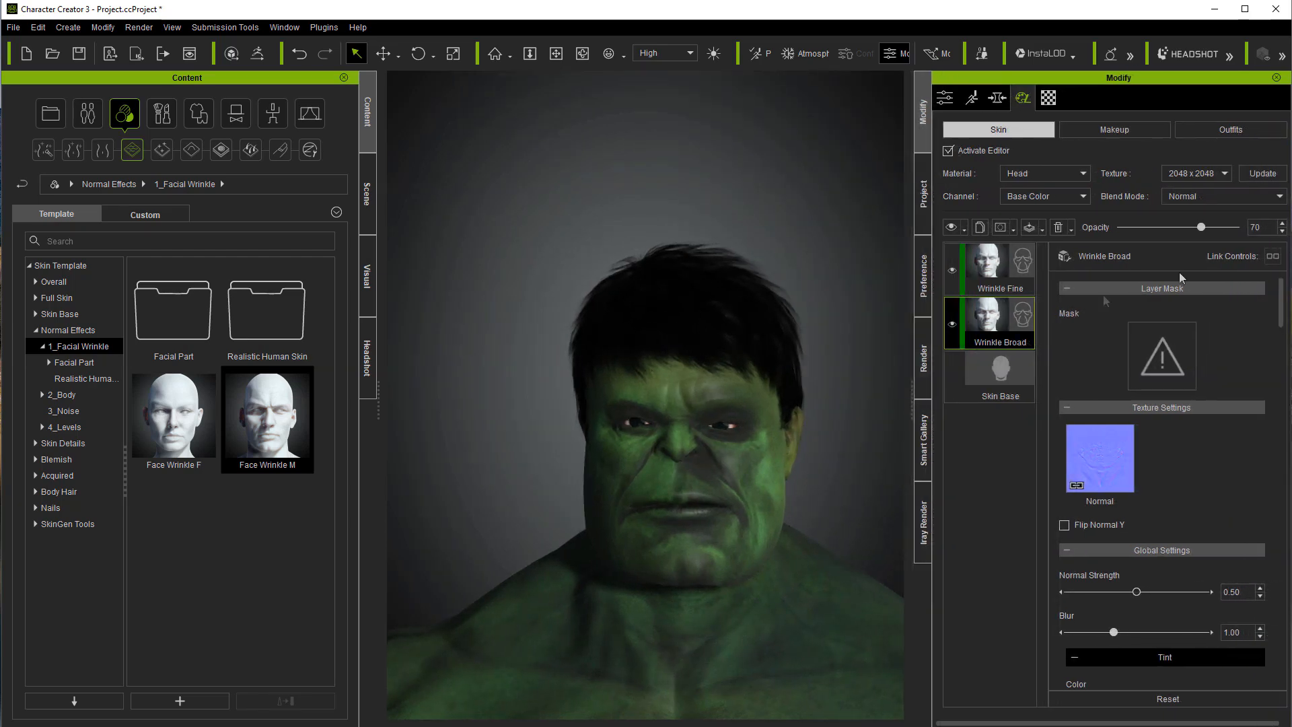
pyautogui.moveTo(1206, 229); pyautogui.dragTo(1229, 228)
pyautogui.click(1026, 269)
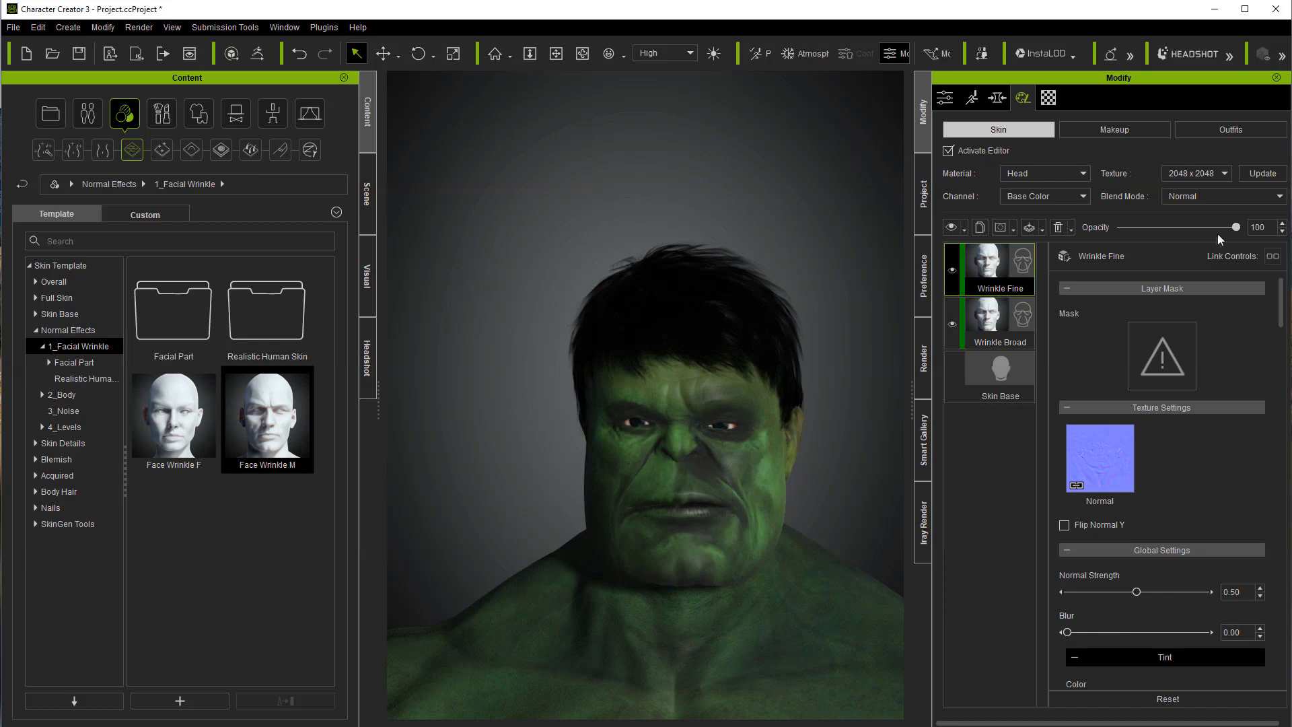
# Step: Add the Face Wrinkle 03 effect from the Realistic Human Skin folder as new layers
pyautogui.doubleClick(237, 321)
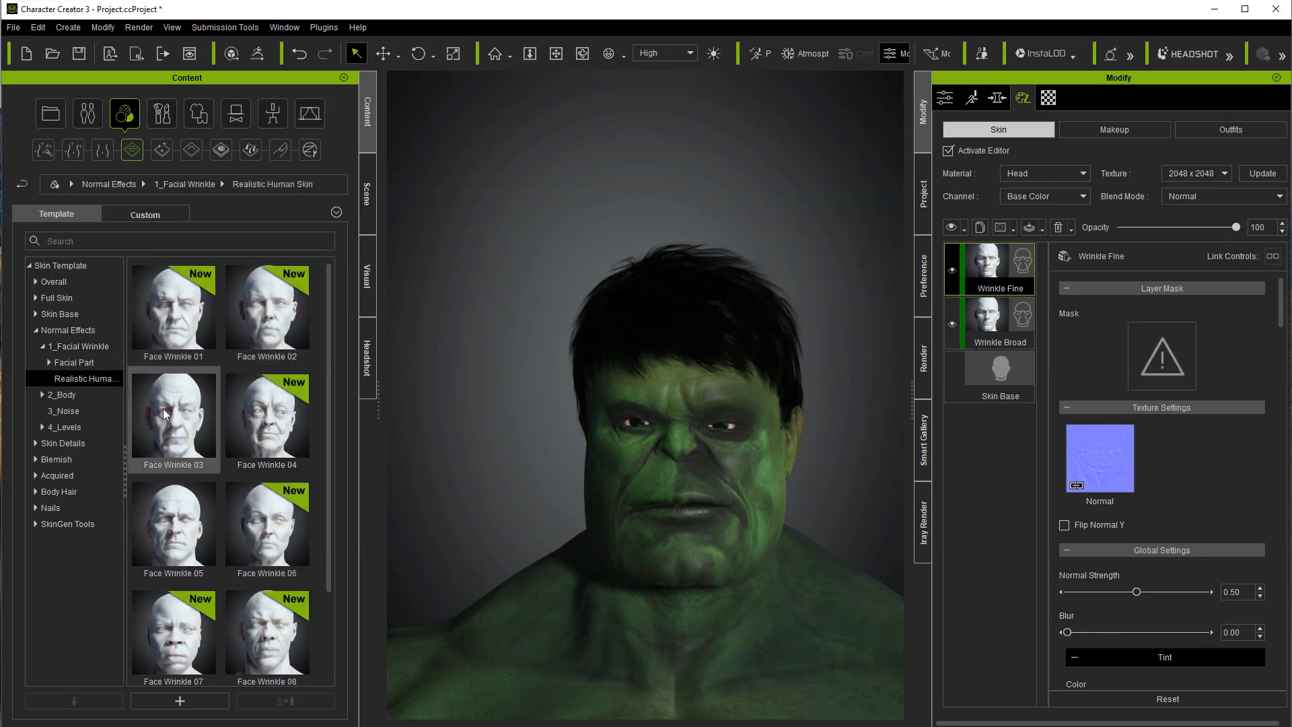
pyautogui.doubleClick(165, 414)
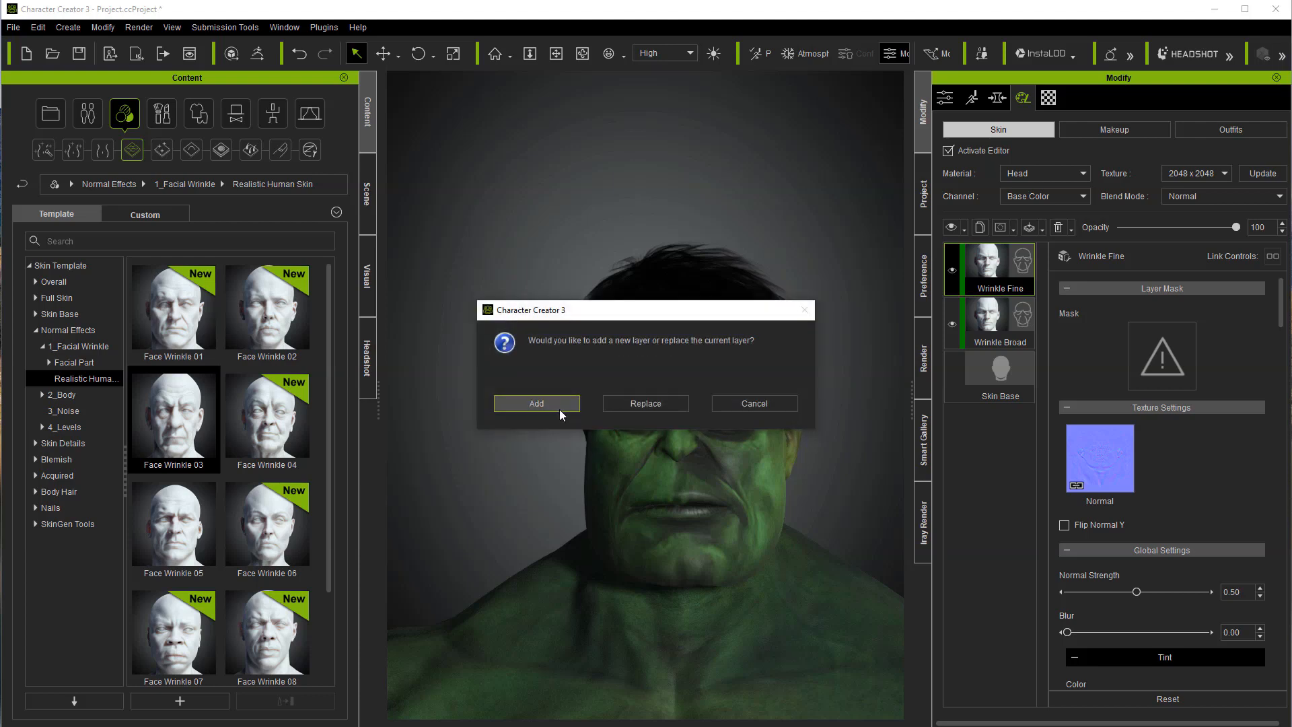
pyautogui.click(536, 403)
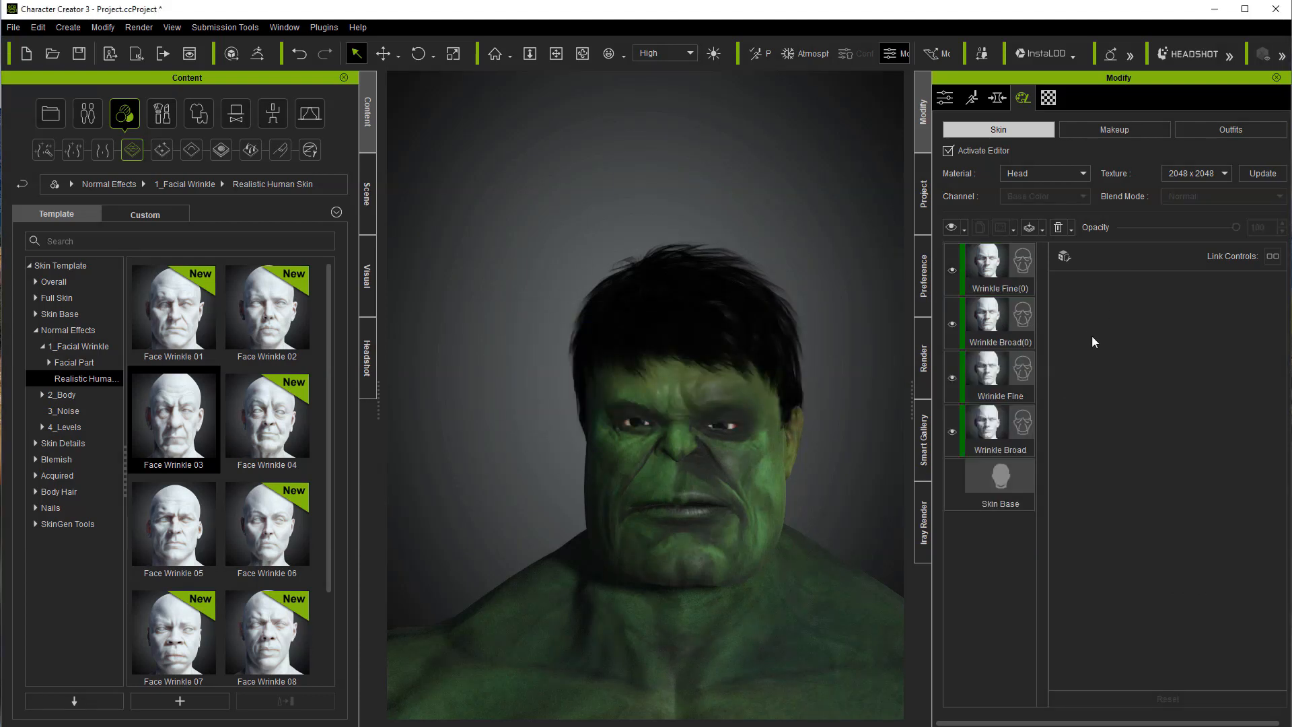
# Step: Set the opacity of the Wrinkle Broad(0) layer to 100 and of the Wrinkle Fine(0) layer to 97
pyautogui.click(1021, 315)
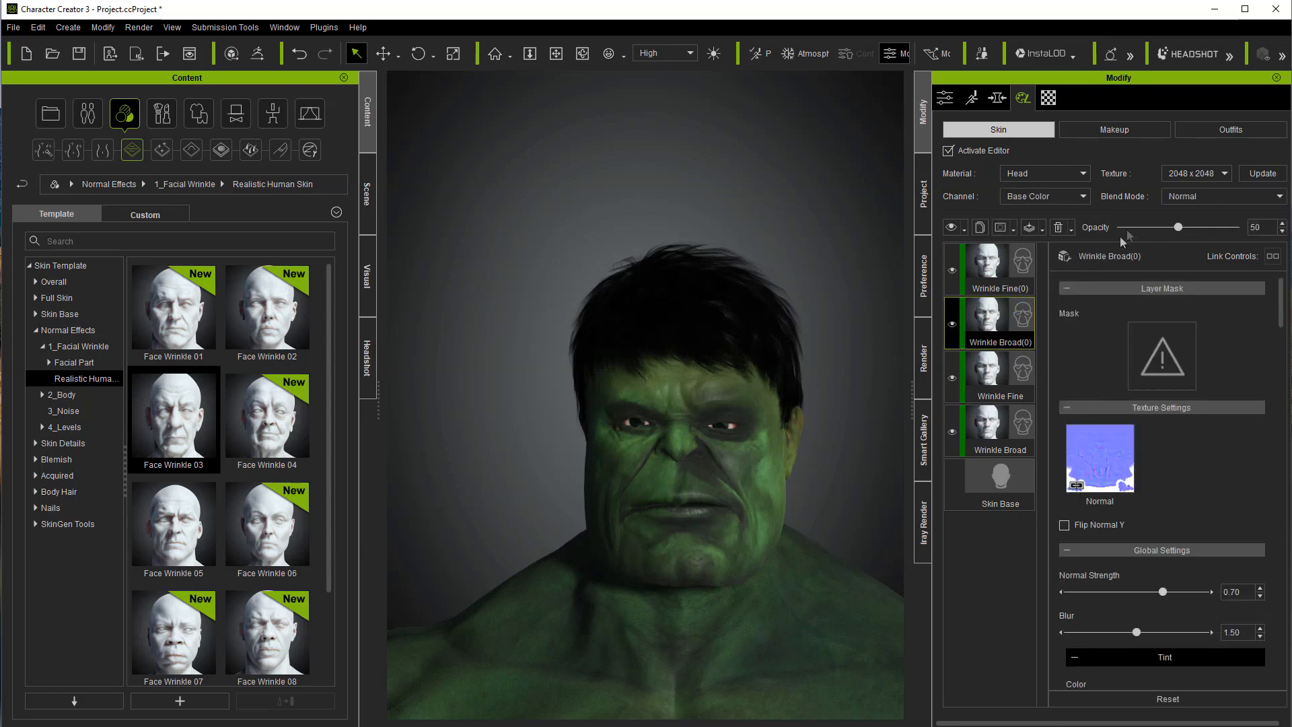
pyautogui.moveTo(1177, 227); pyautogui.dragTo(1240, 226)
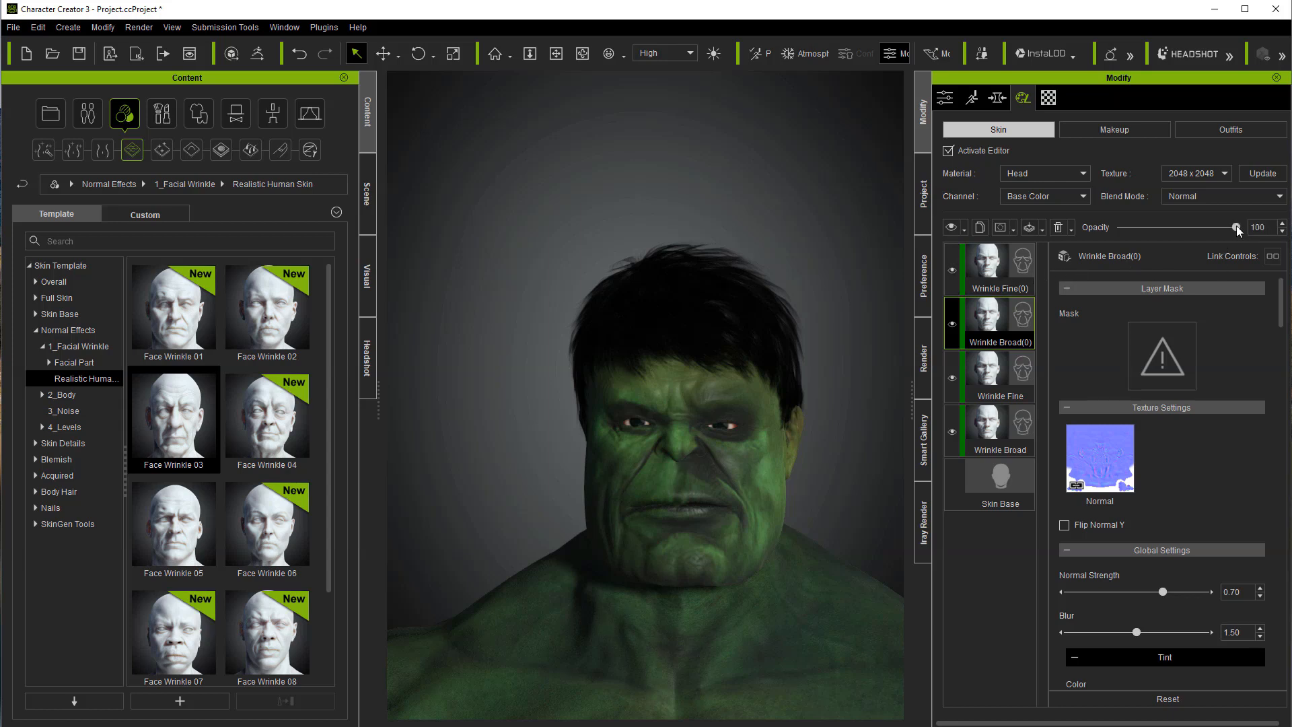
pyautogui.click(1021, 288)
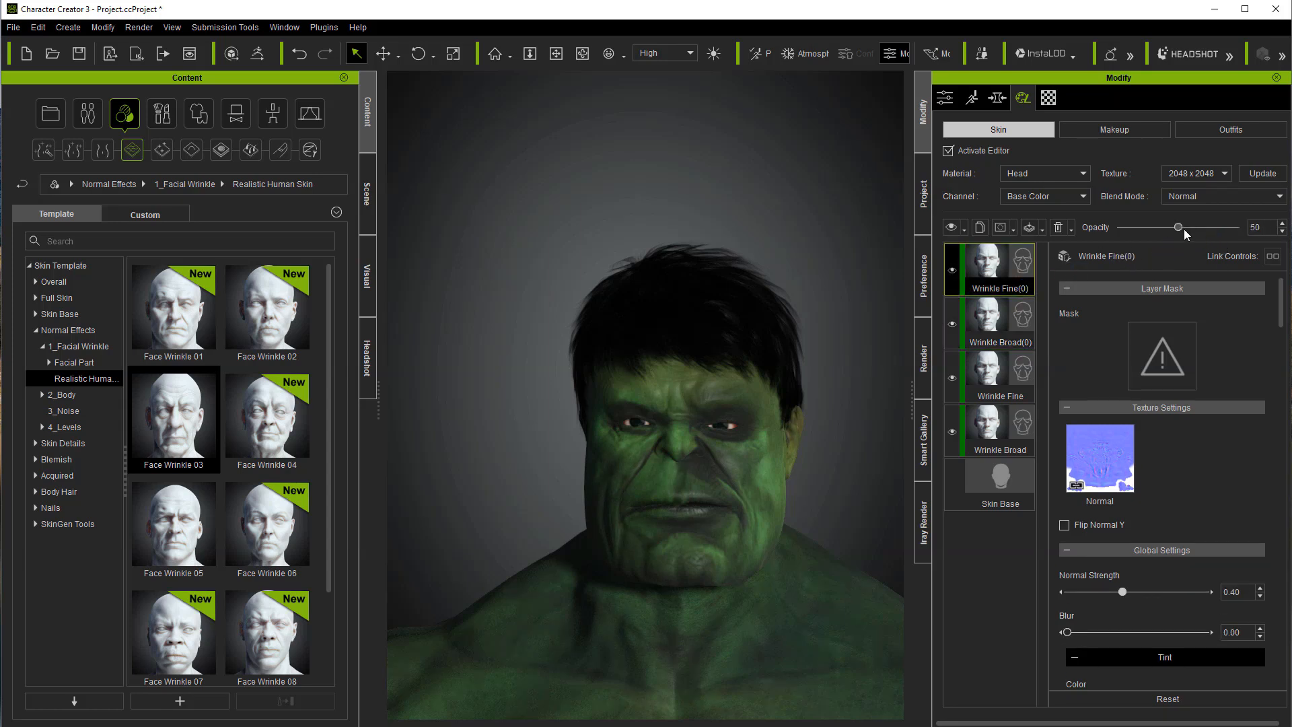
pyautogui.moveTo(1187, 231); pyautogui.dragTo(1233, 229)
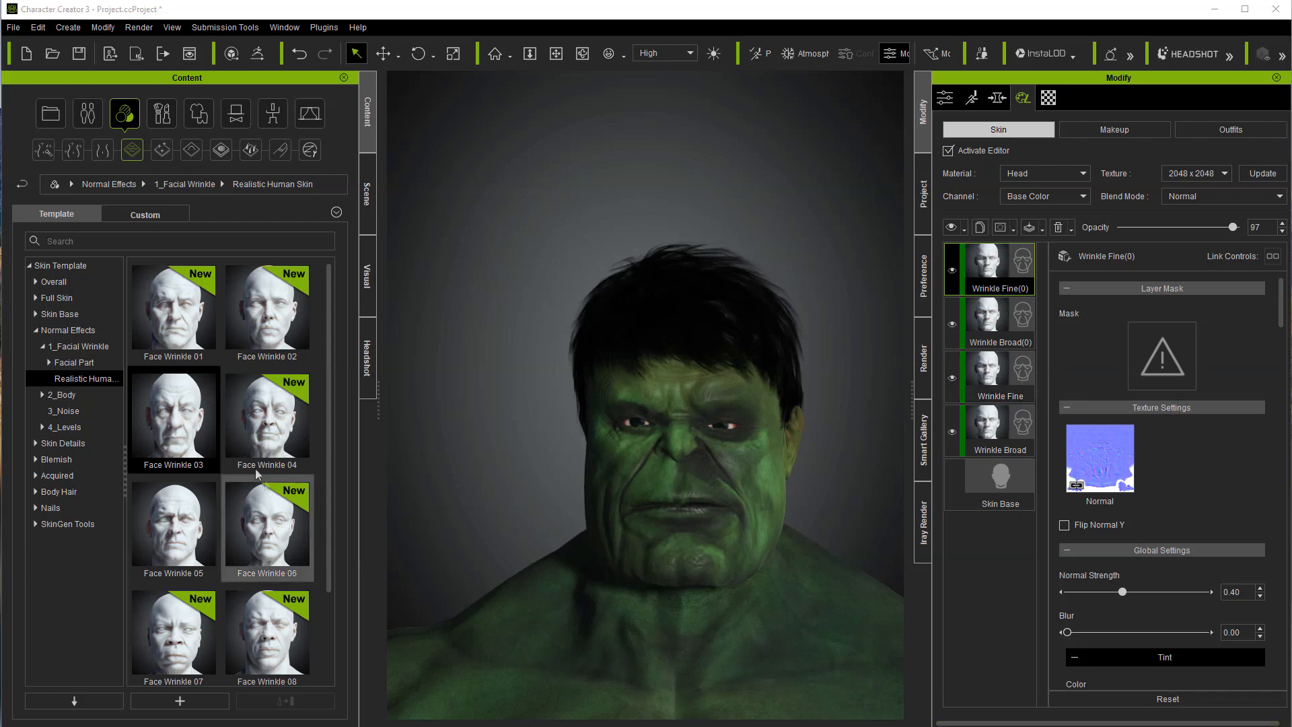
# Step: Add the Neck Wrinkle effect from the Facial Part folder as a new skin layer
pyautogui.click(81, 366)
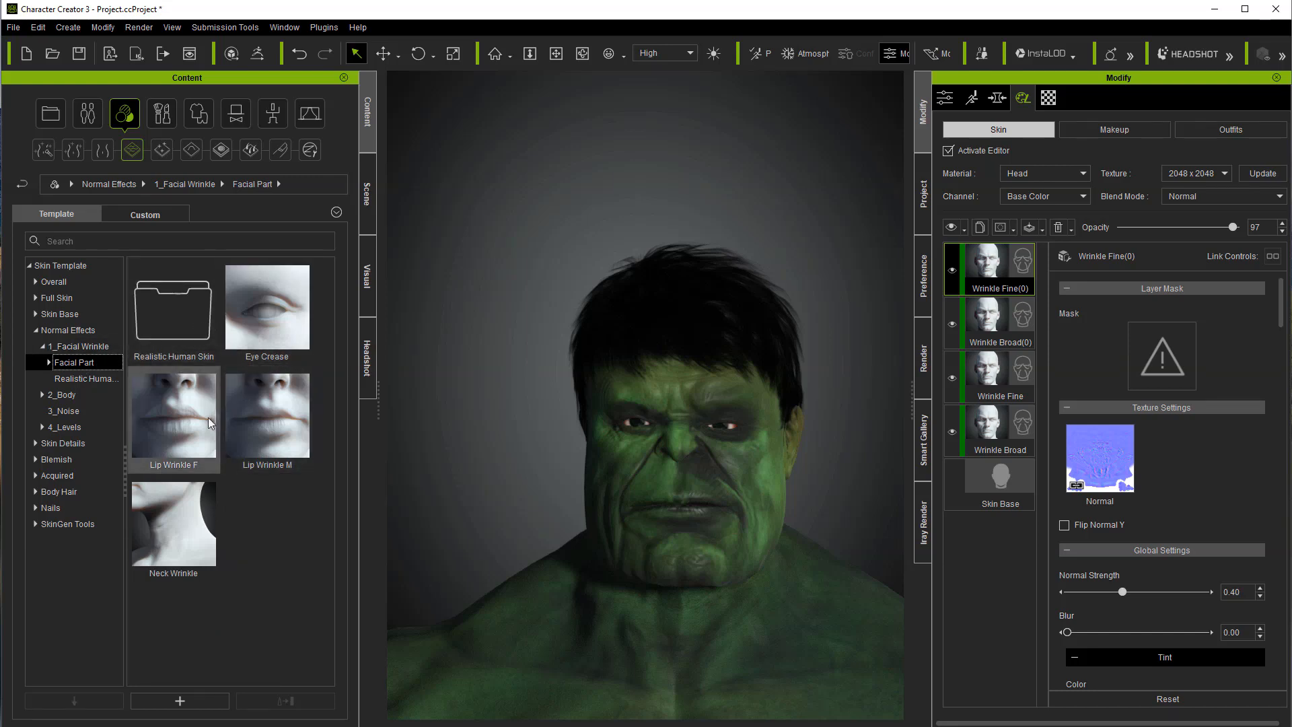
pyautogui.doubleClick(183, 525)
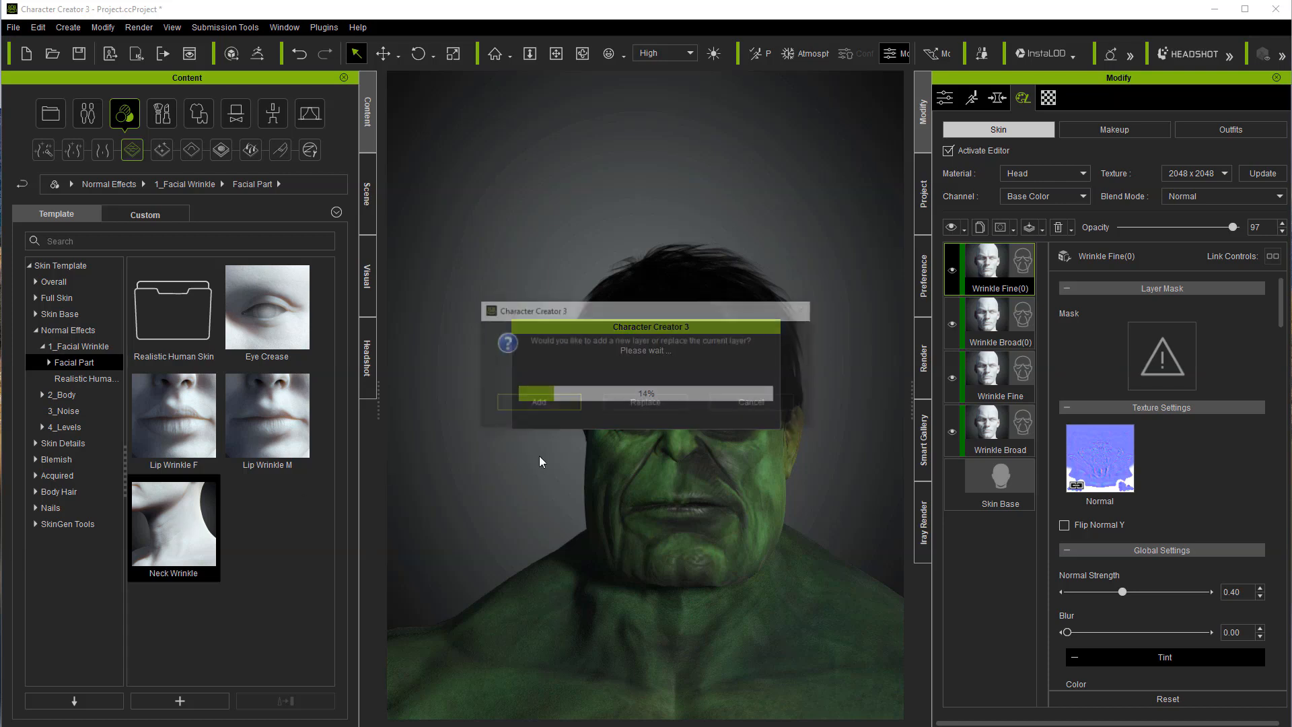
pyautogui.click(535, 403)
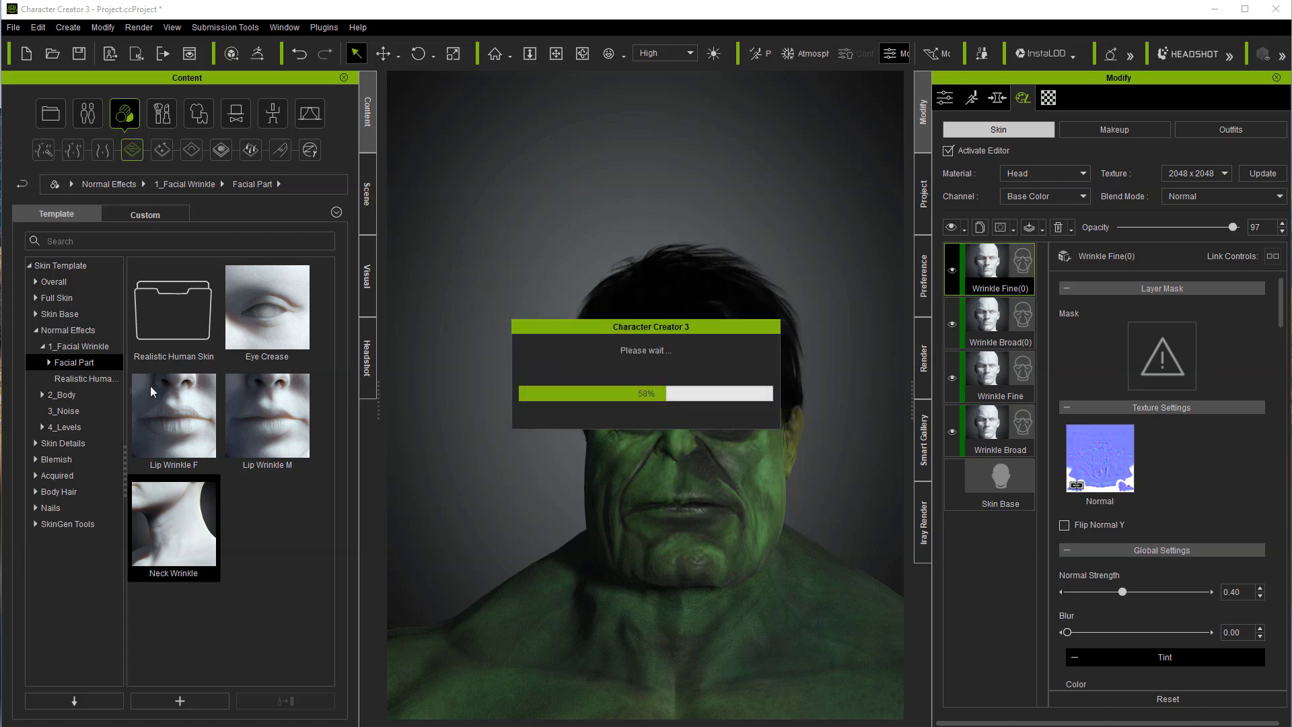
# Step: Add the Muscle 3Heavy effect from the 2_Body muscle folder as a new skin layer and set the Body Muscle layer's opacity to 100
pyautogui.click(78, 346)
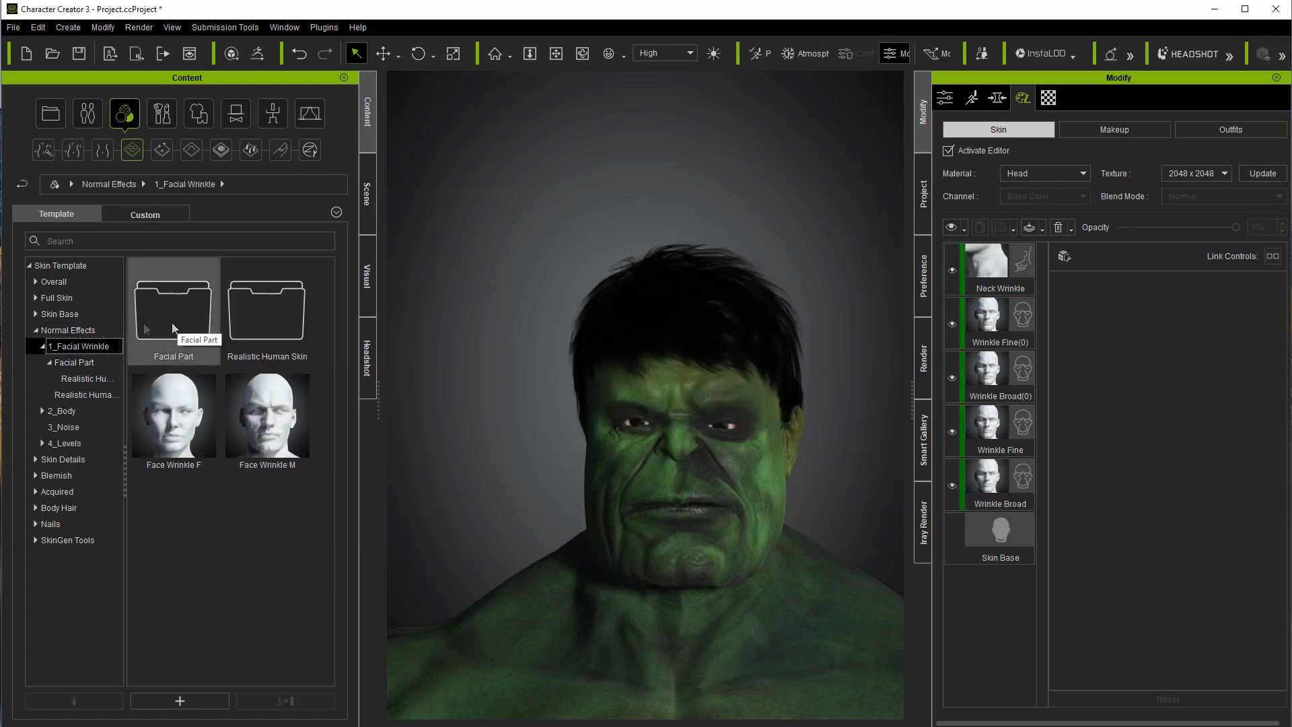
pyautogui.click(84, 330)
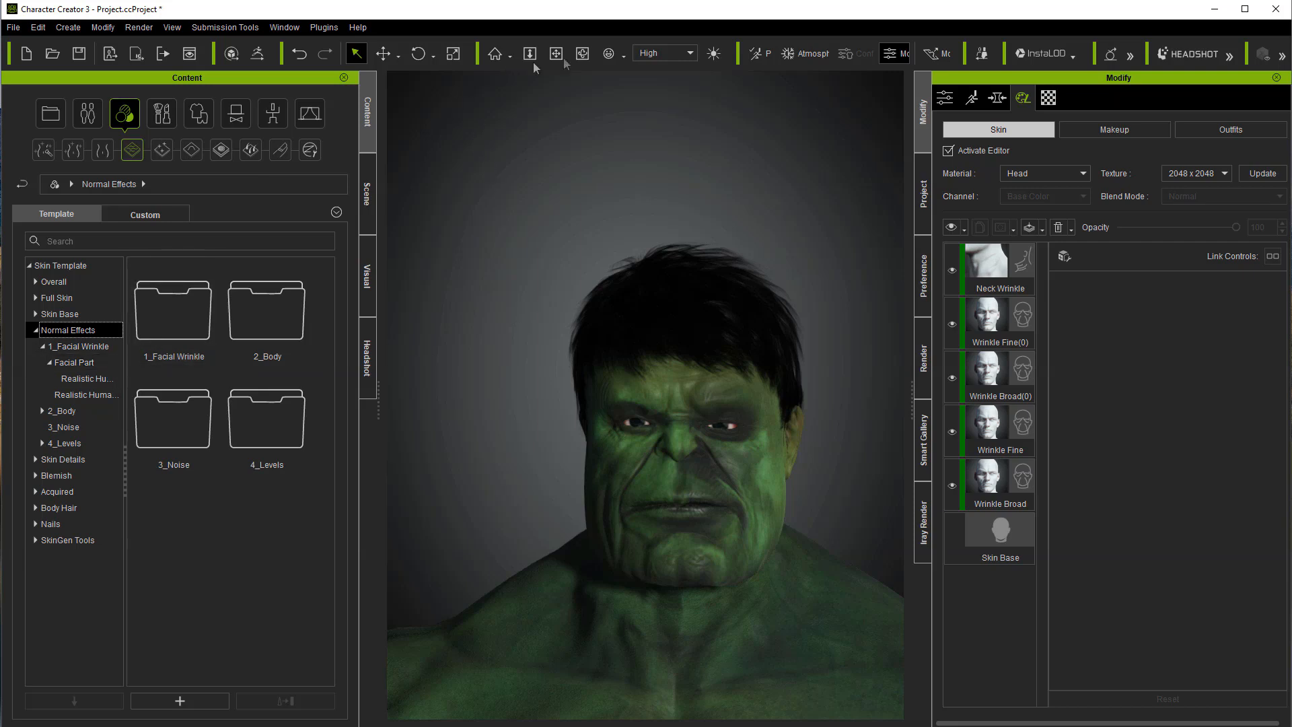
pyautogui.click(625, 57)
pyautogui.click(631, 77)
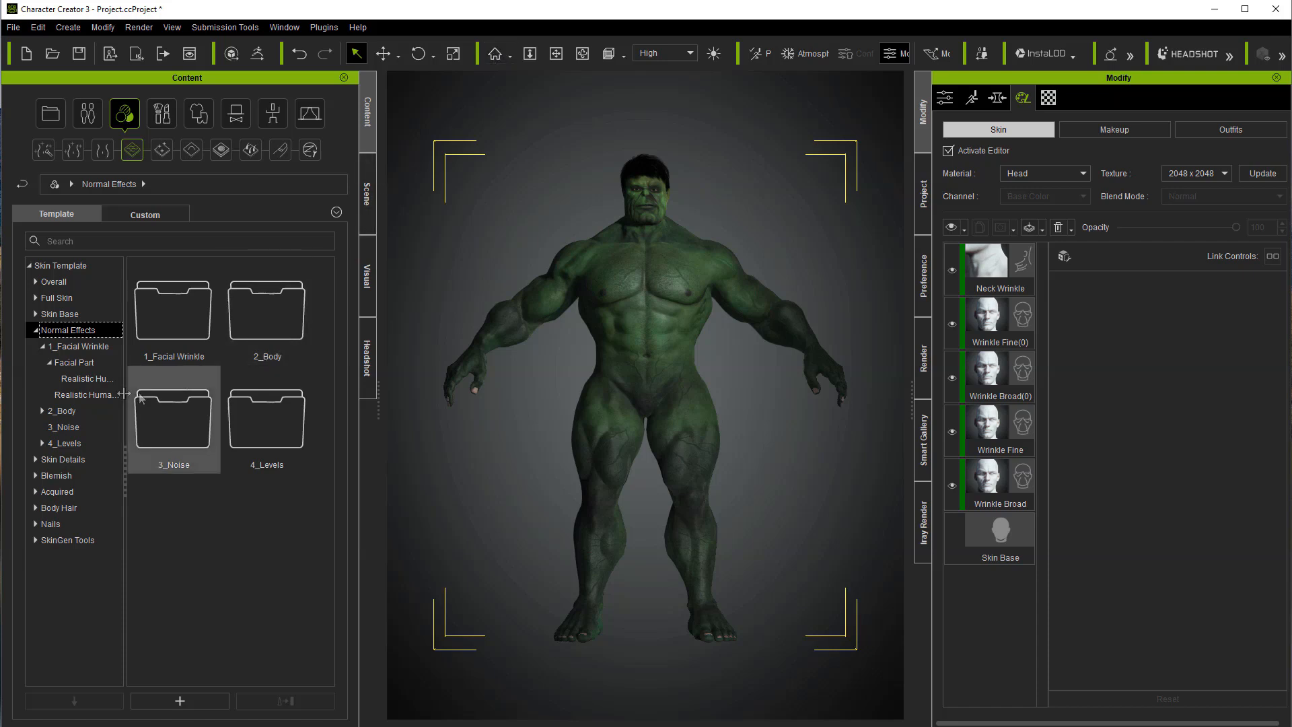
pyautogui.click(62, 411)
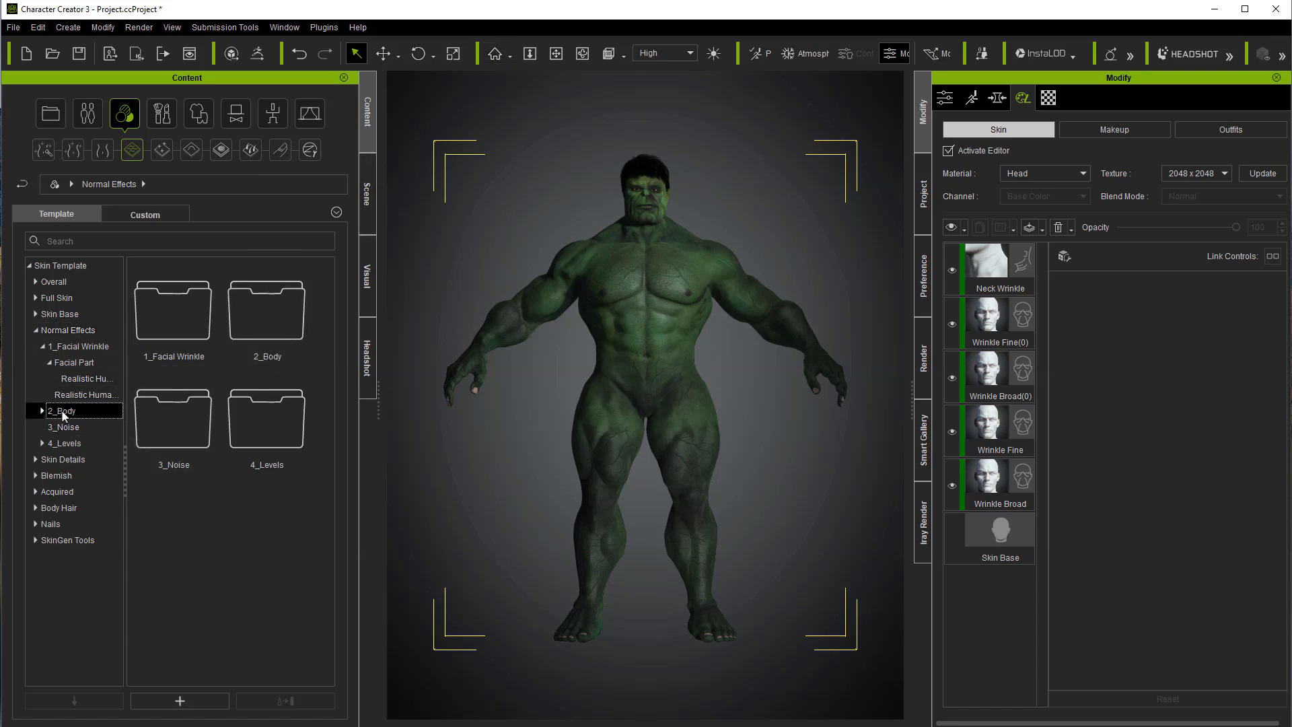
pyautogui.doubleClick(167, 332)
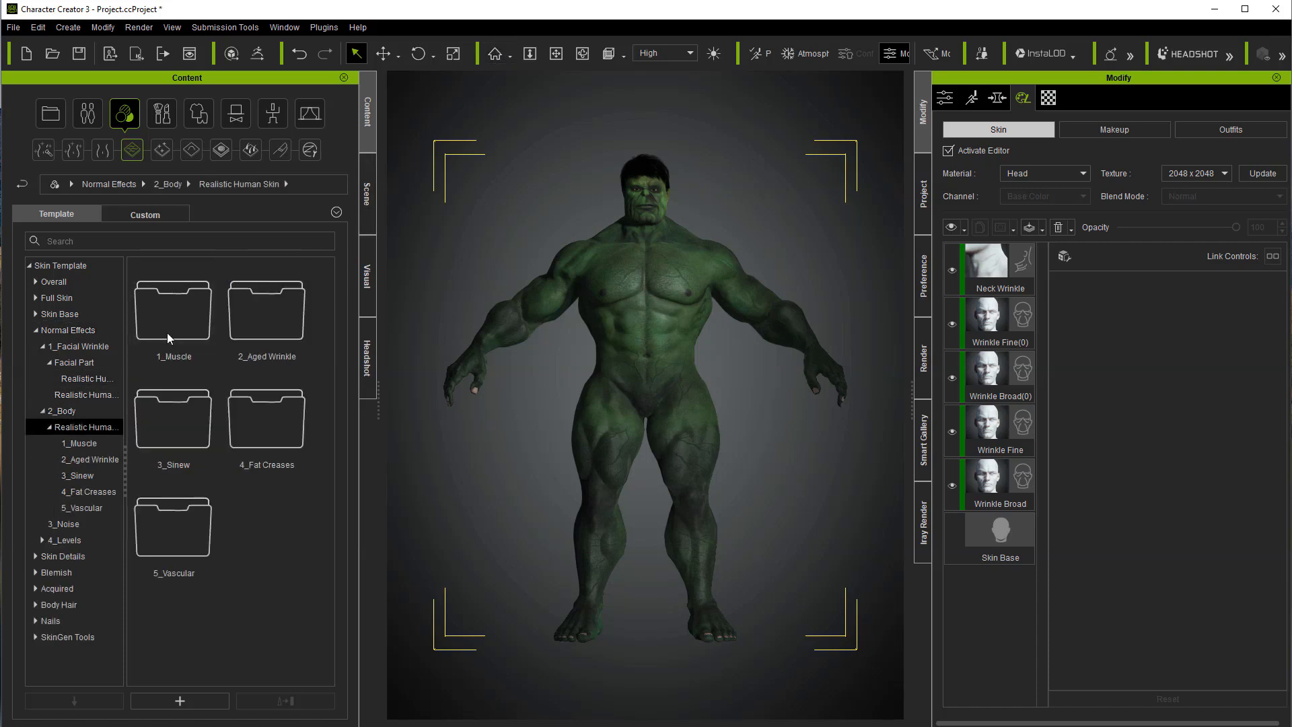
pyautogui.doubleClick(167, 333)
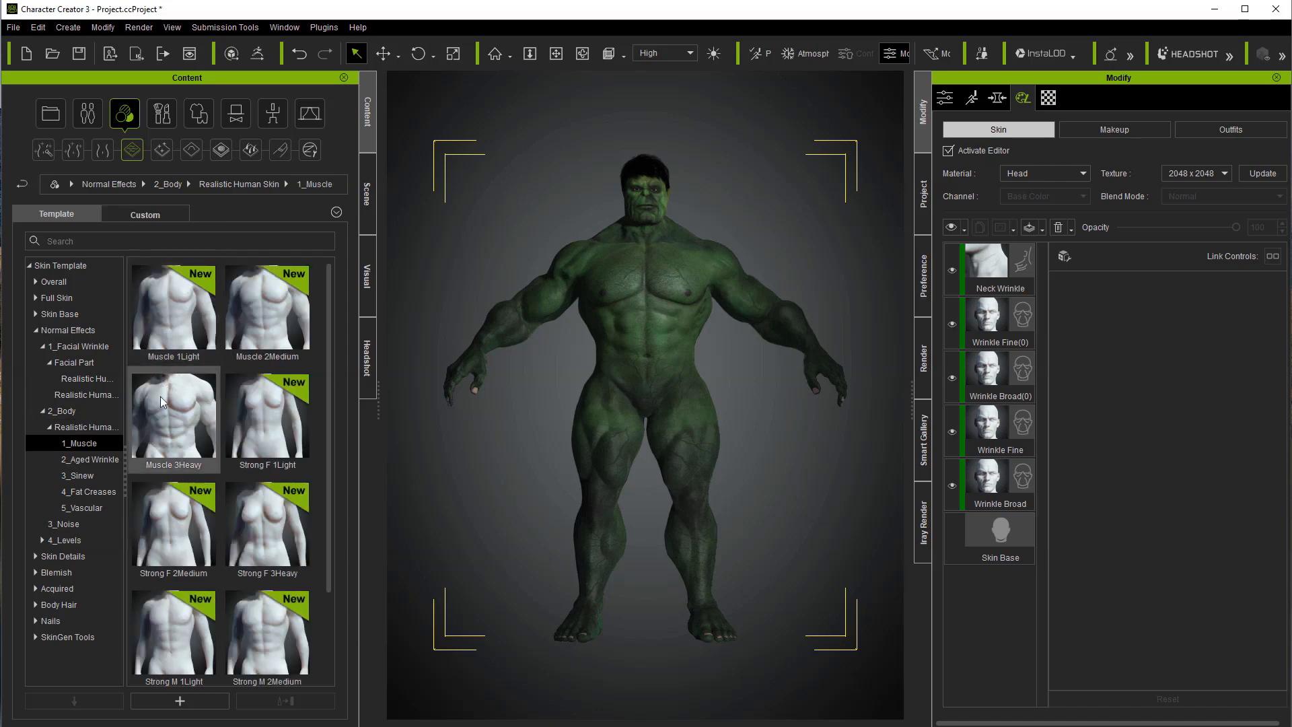
pyautogui.scroll(-2, 278, 542)
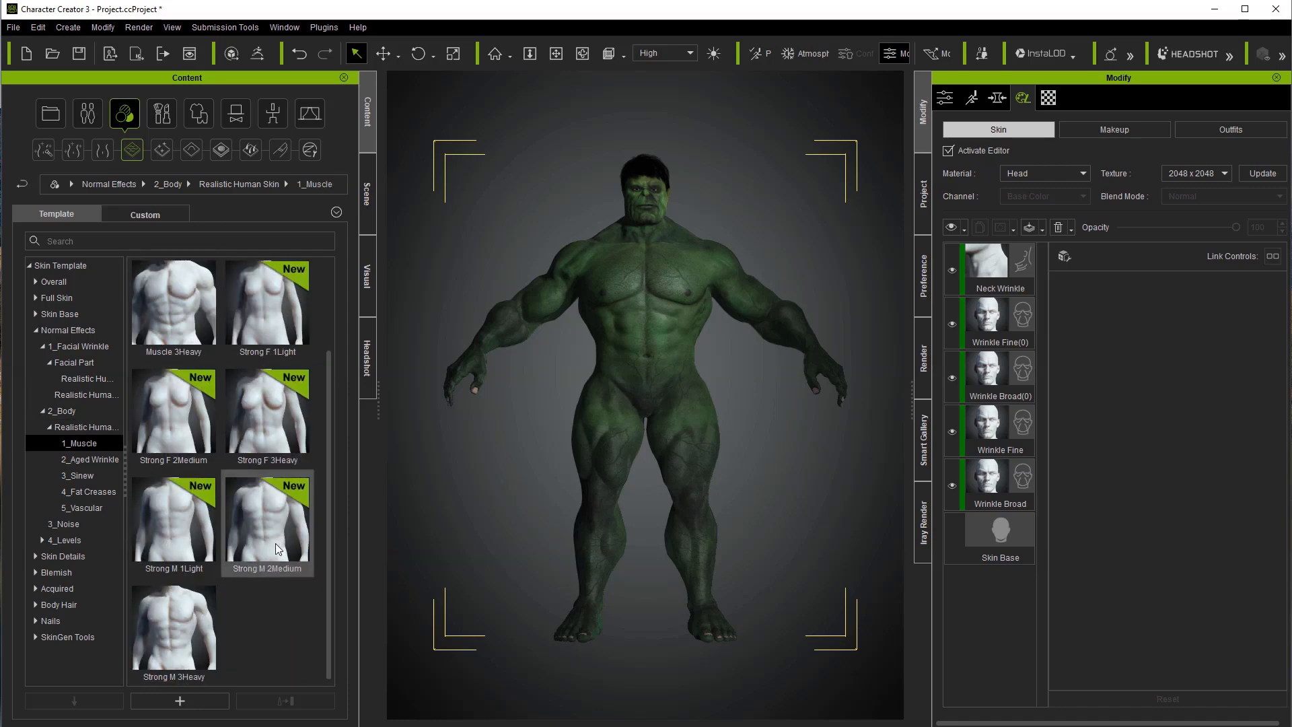
pyautogui.scroll(2, 274, 546)
pyautogui.doubleClick(189, 434)
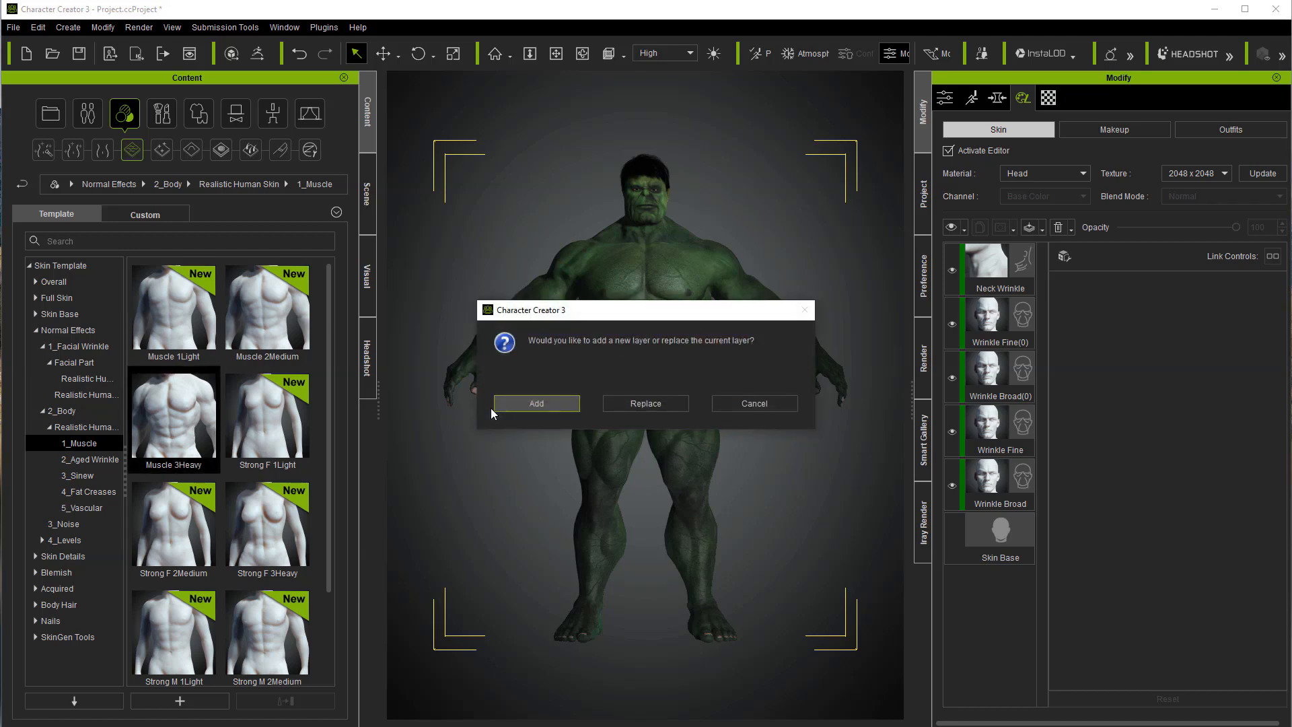
pyautogui.click(523, 406)
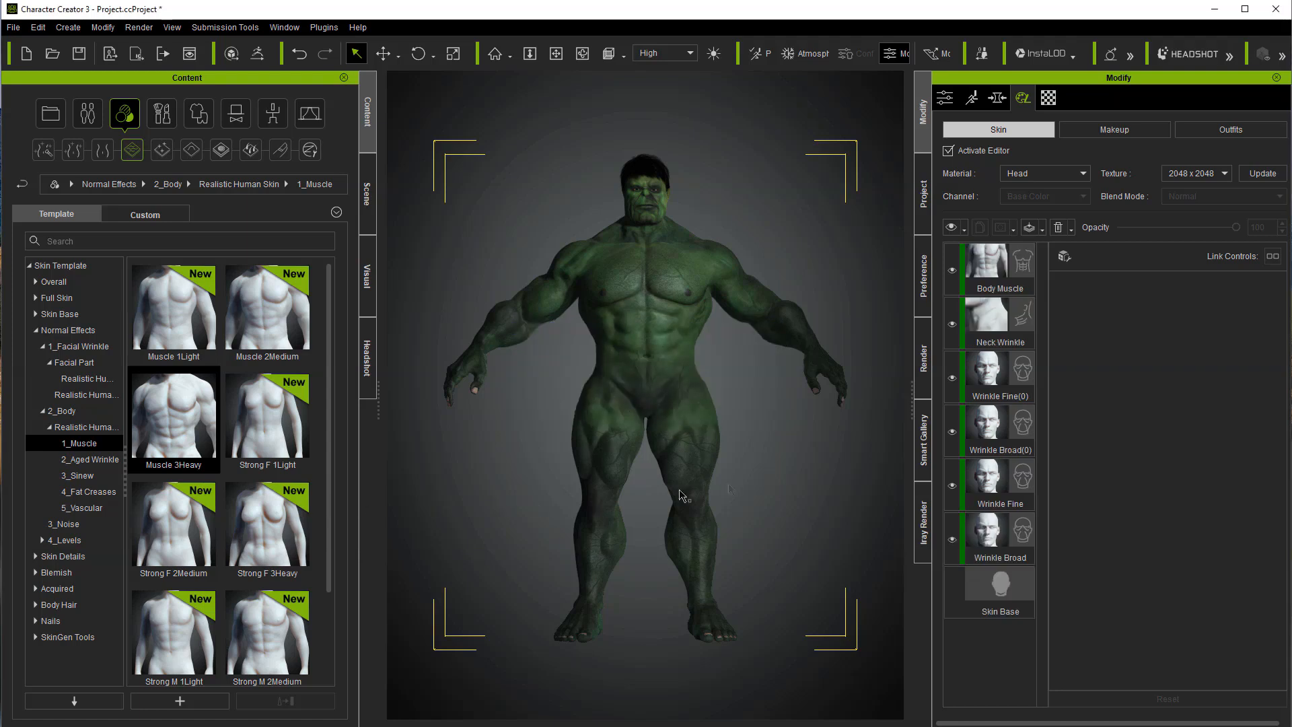
pyautogui.click(1002, 273)
pyautogui.moveTo(1203, 229); pyautogui.dragTo(1174, 232)
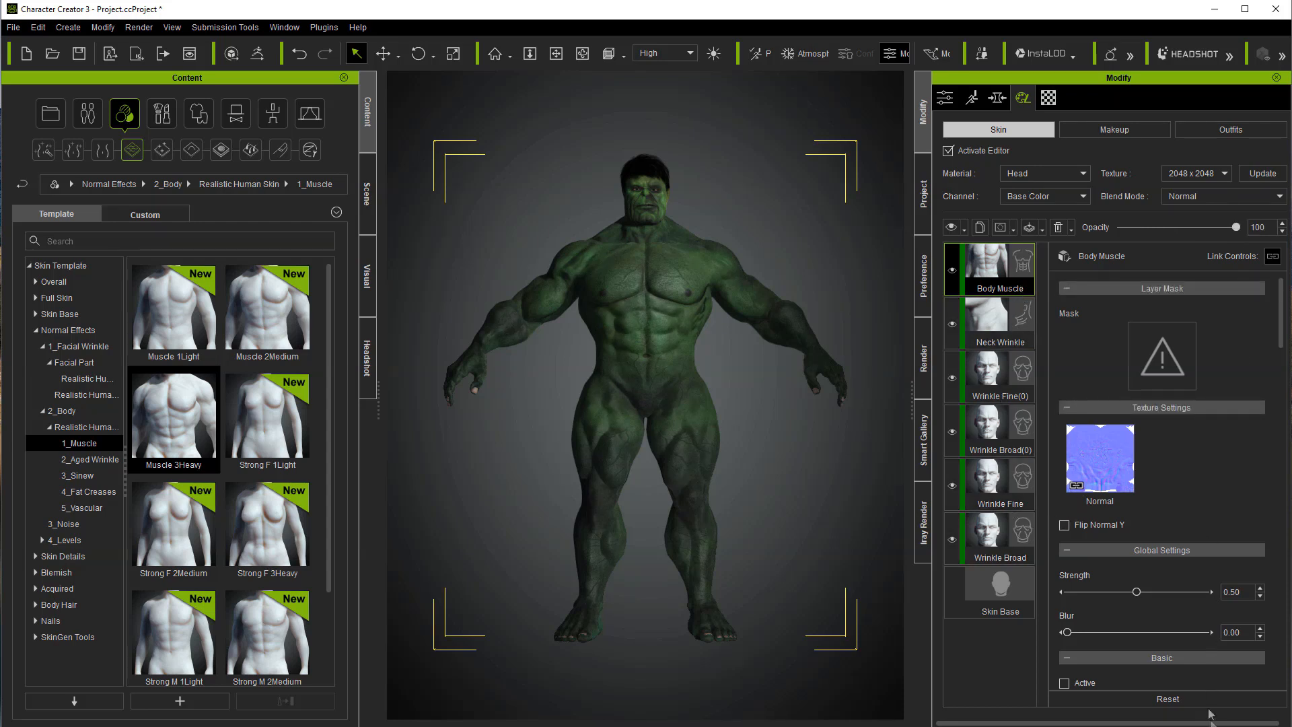
# Step: Add the Cheek Wrinkle 1 and Cheek Wrinkle 2 effects from the Facial Part Realistic Human Skin folder as new layers
pyautogui.click(84, 378)
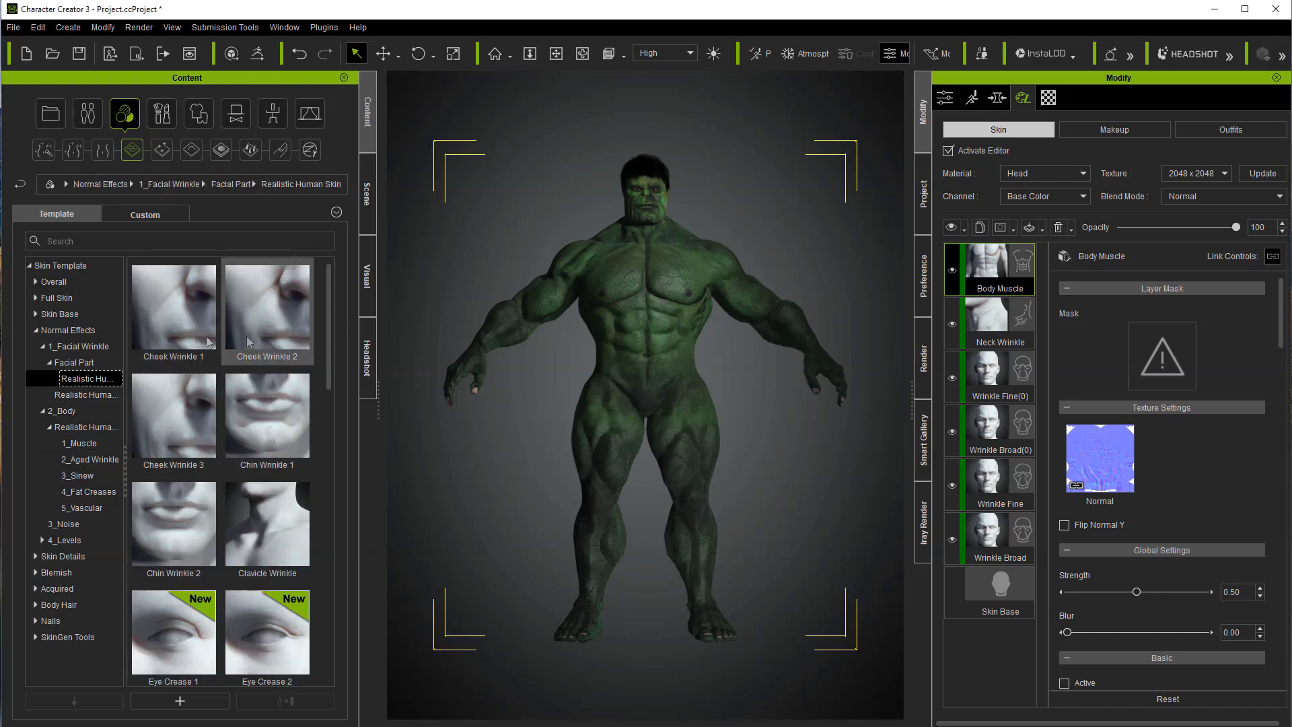
pyautogui.doubleClick(171, 340)
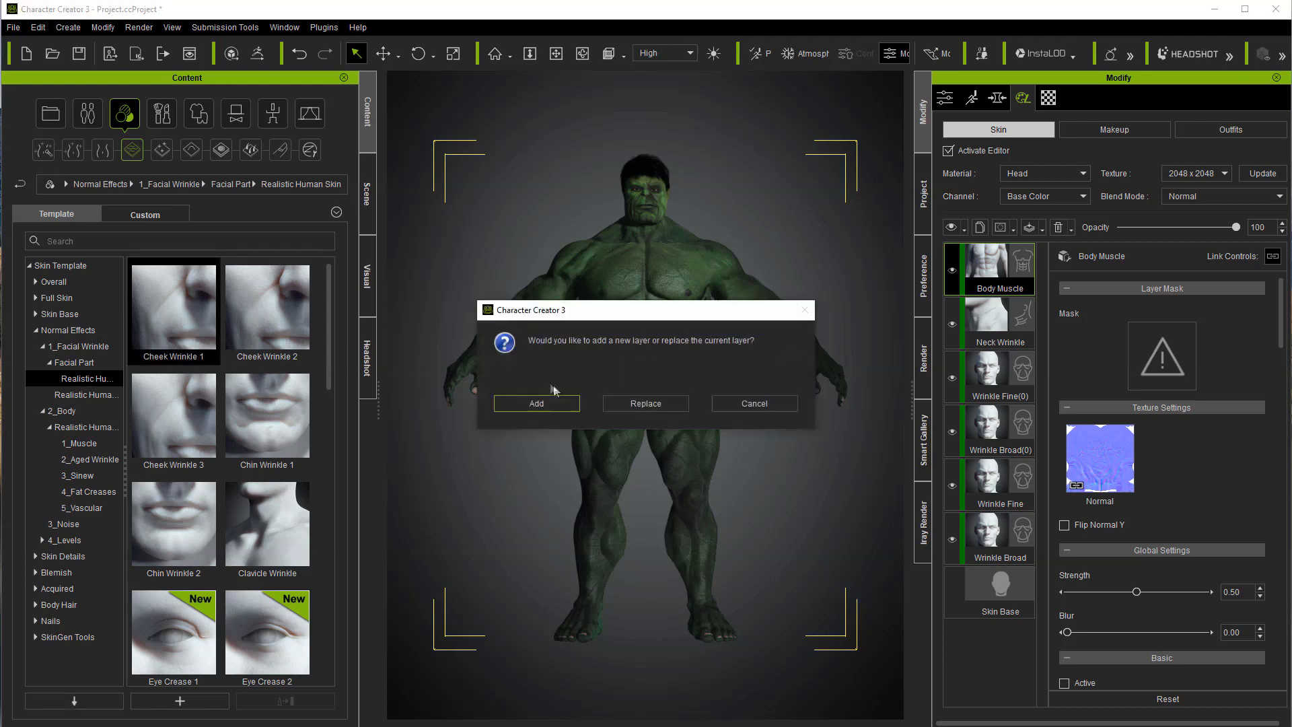
pyautogui.click(537, 404)
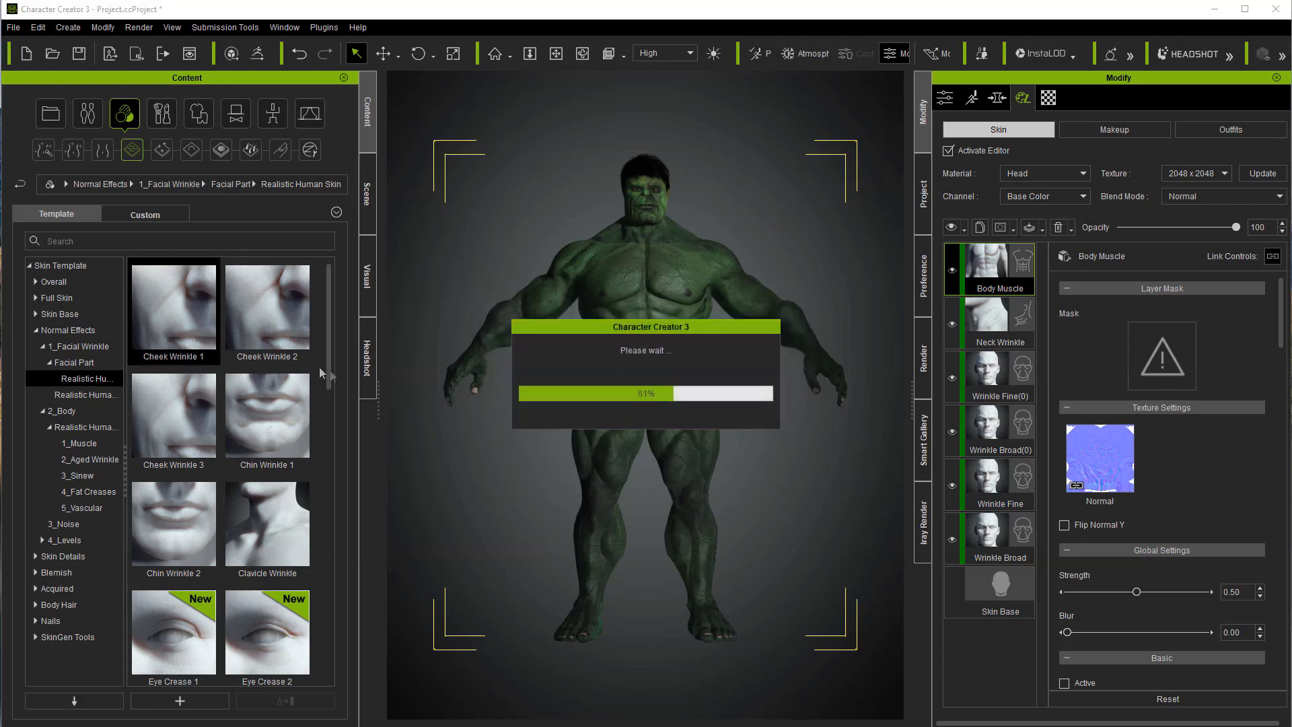
pyautogui.doubleClick(282, 336)
pyautogui.click(548, 407)
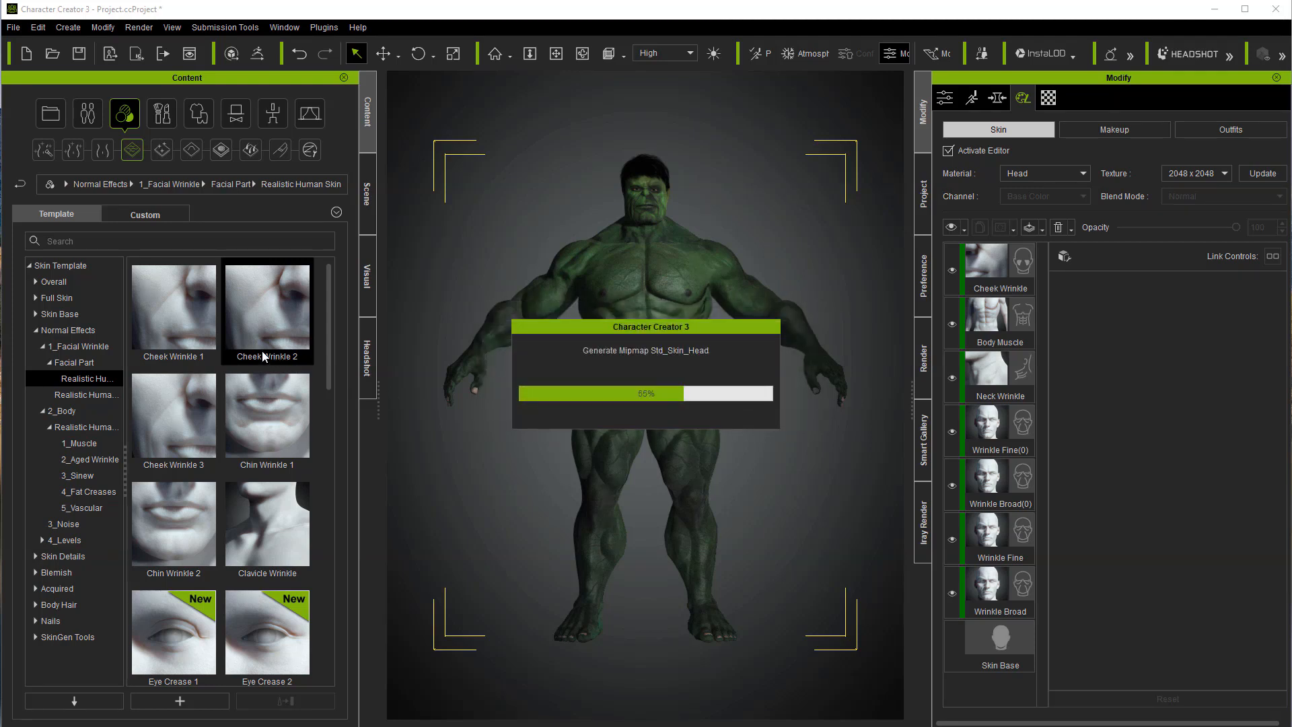
# Step: Set the opacity of the Cheek Wrinkle layer to 92 and of the Cheek Wrinkle(0) layer to 83
pyautogui.click(1004, 342)
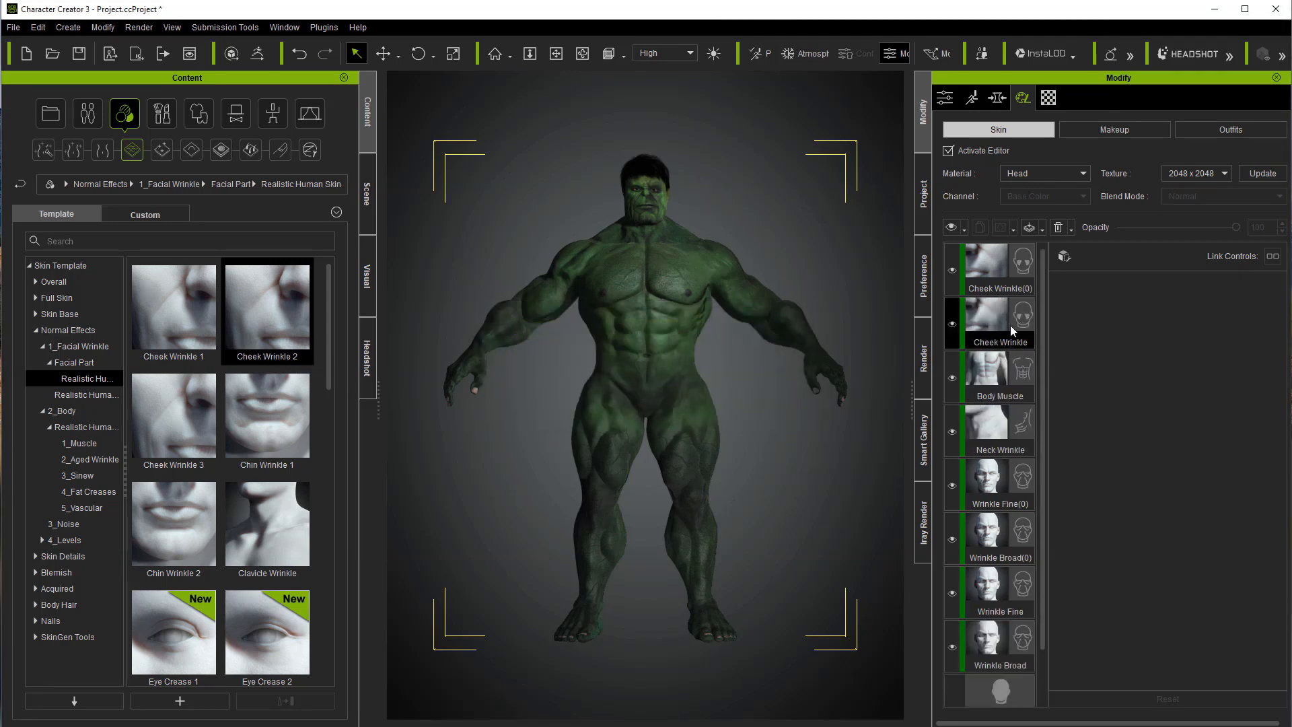
pyautogui.moveTo(1186, 231); pyautogui.dragTo(1227, 229)
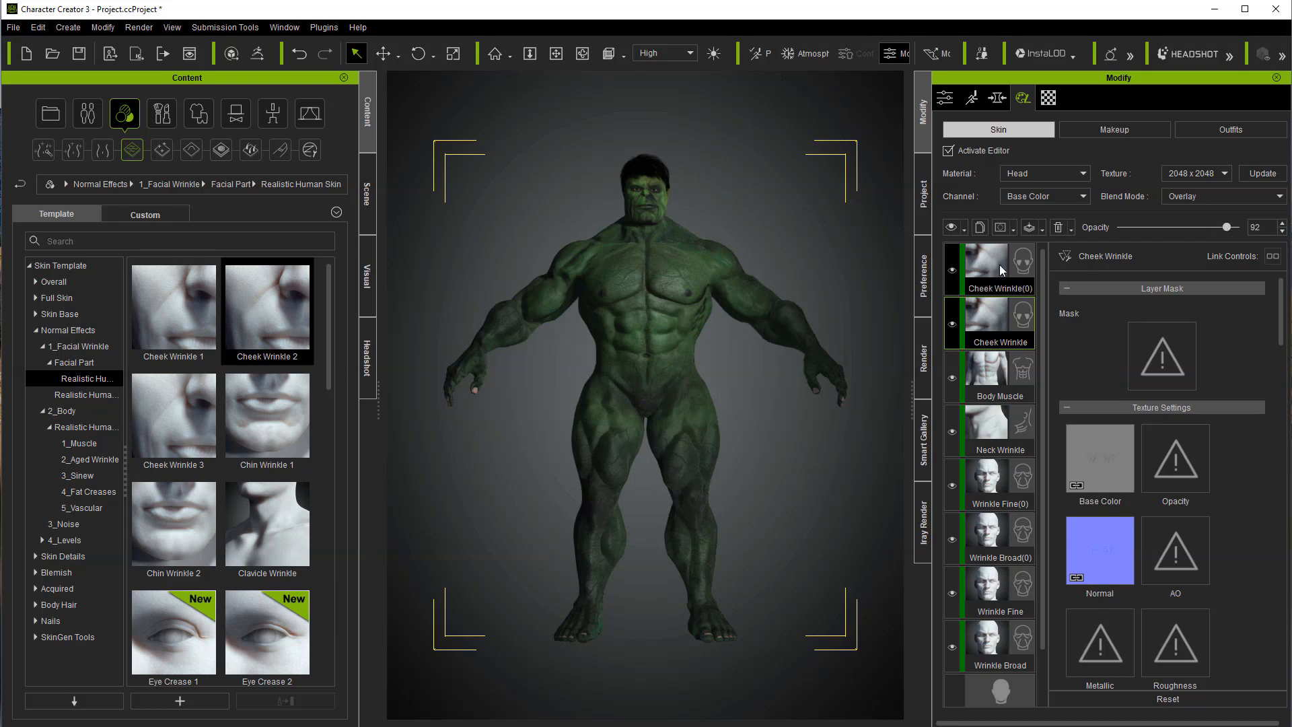
pyautogui.click(1003, 281)
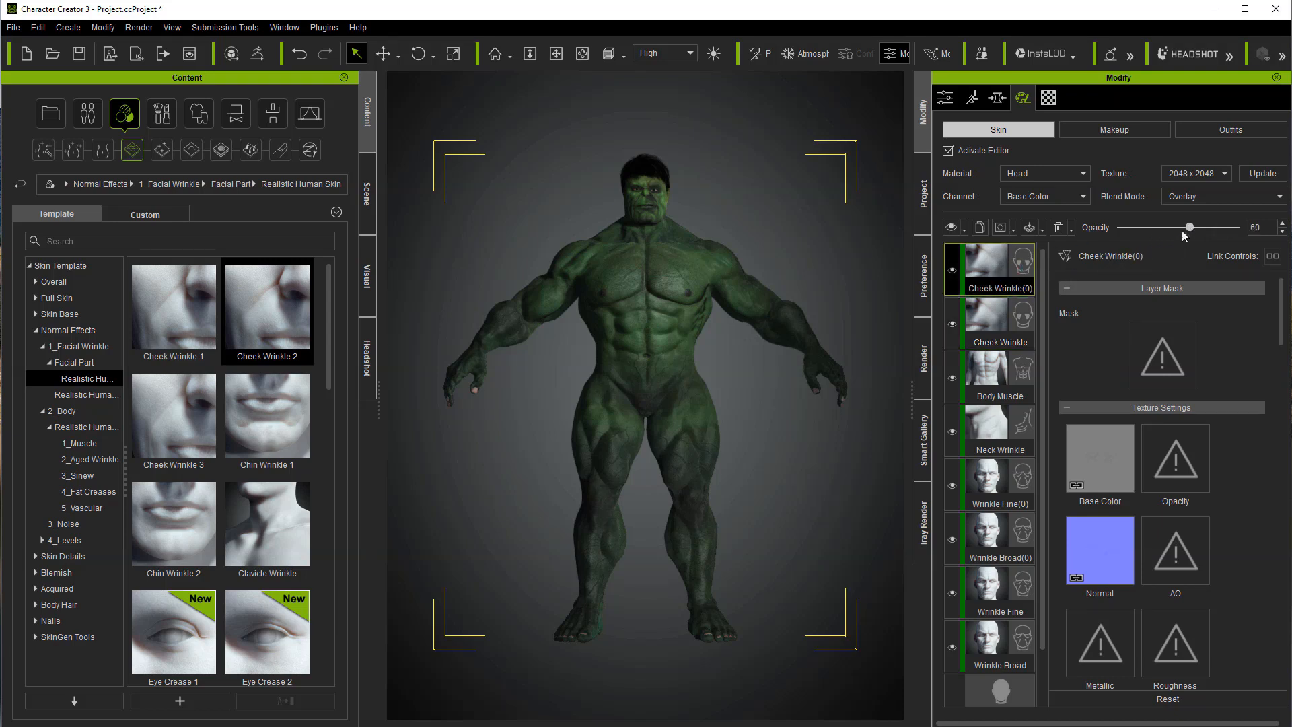
pyautogui.moveTo(1189, 228); pyautogui.dragTo(1217, 228)
# Step: Add the Clavicle Wrinkle effect as a new skin layer and select the resulting Clavicle layer
pyautogui.moveTo(329, 383); pyautogui.dragTo(329, 434)
pyautogui.doubleClick(271, 370)
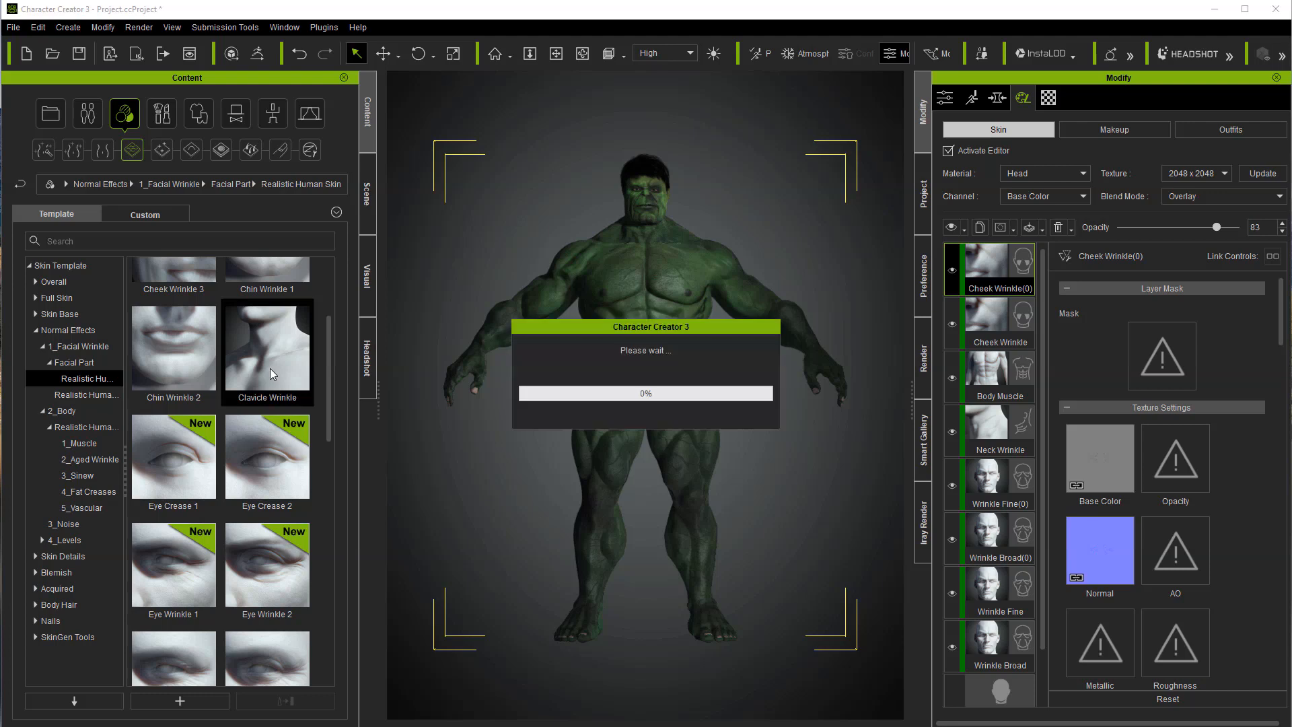
pyautogui.click(727, 417)
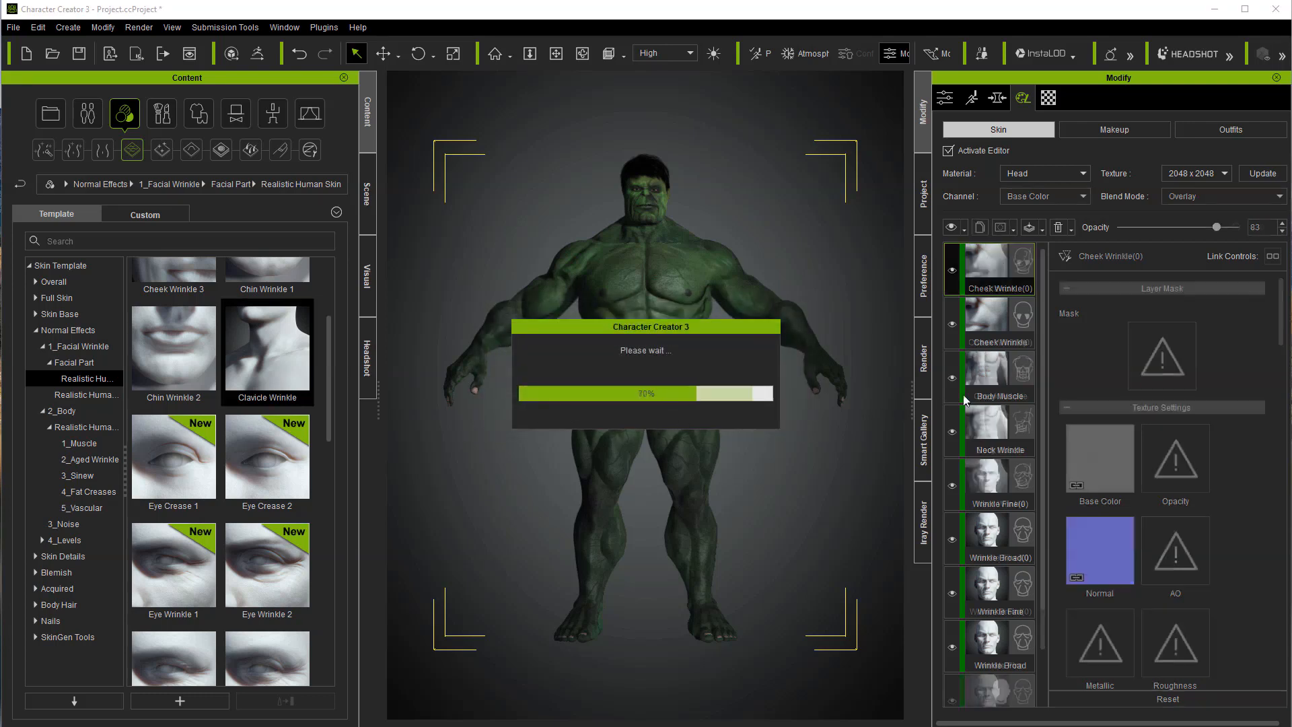
pyautogui.click(1009, 277)
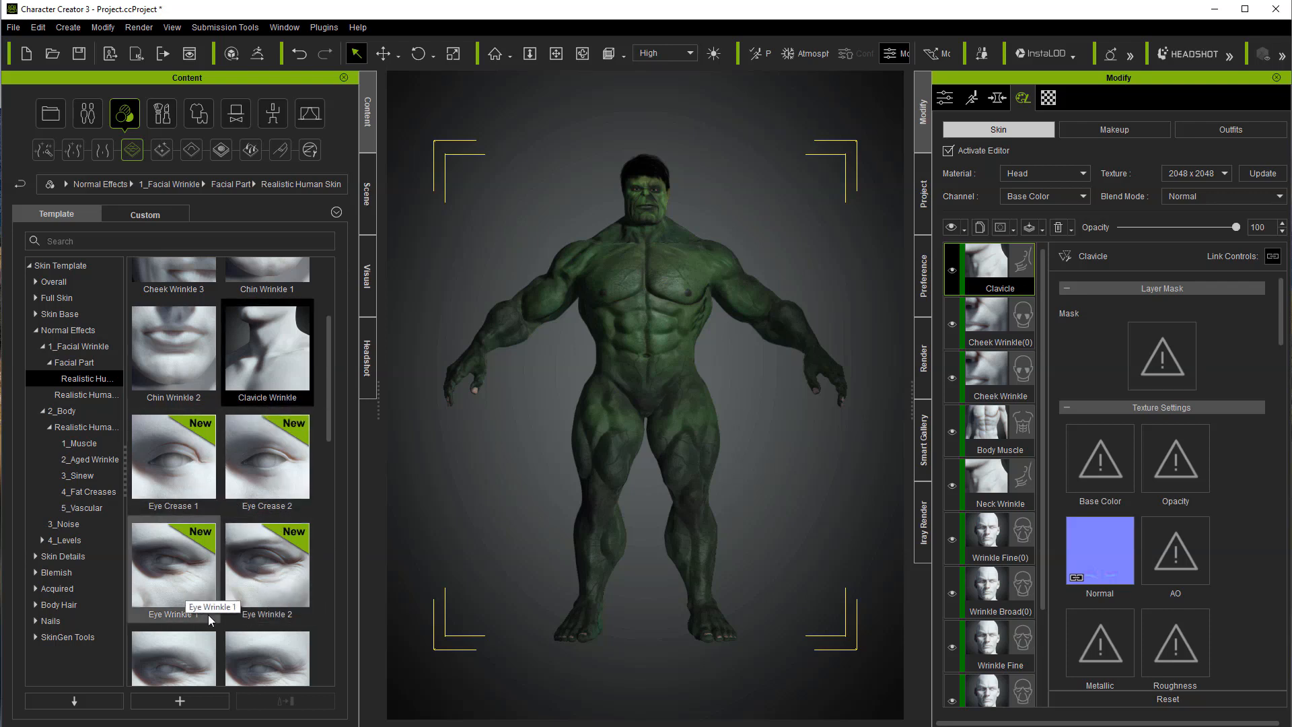
# Step: Add the Forehead Wrinkle 2 effect and the Forehead Wrinkle 1 effect as new skin layers
pyautogui.scroll(-3, 236, 616)
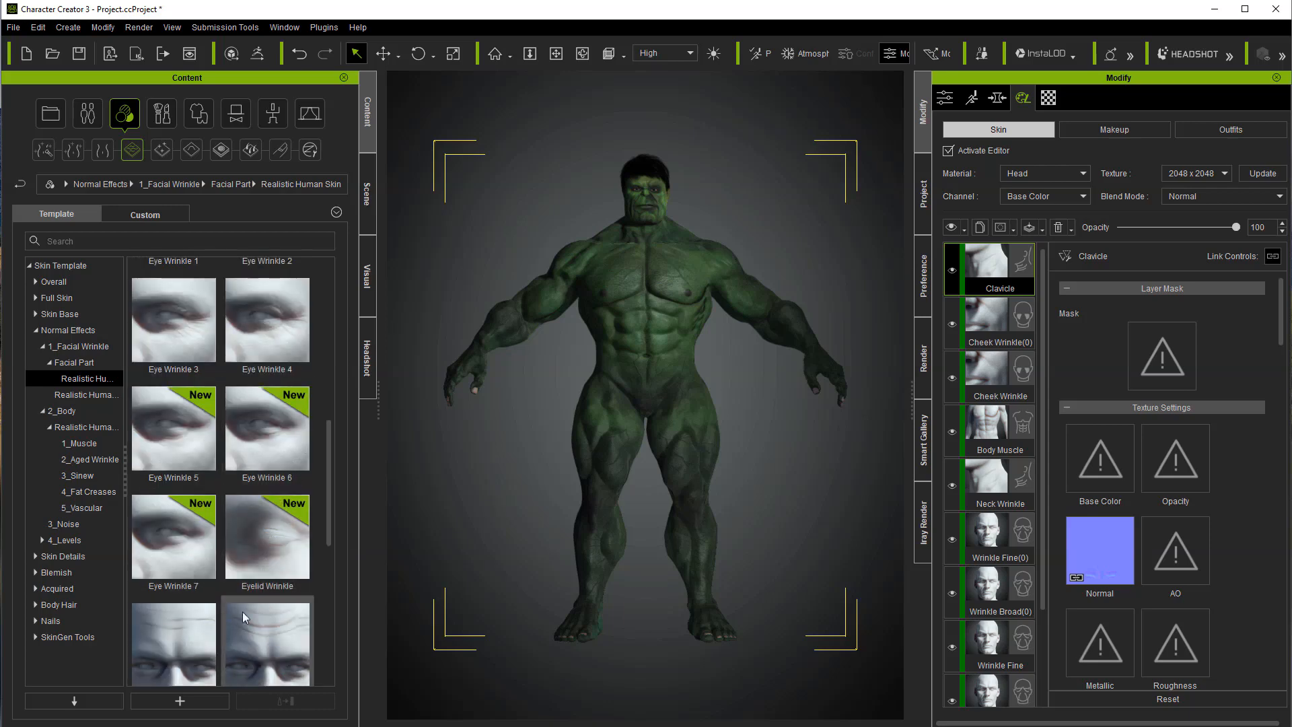
pyautogui.doubleClick(271, 629)
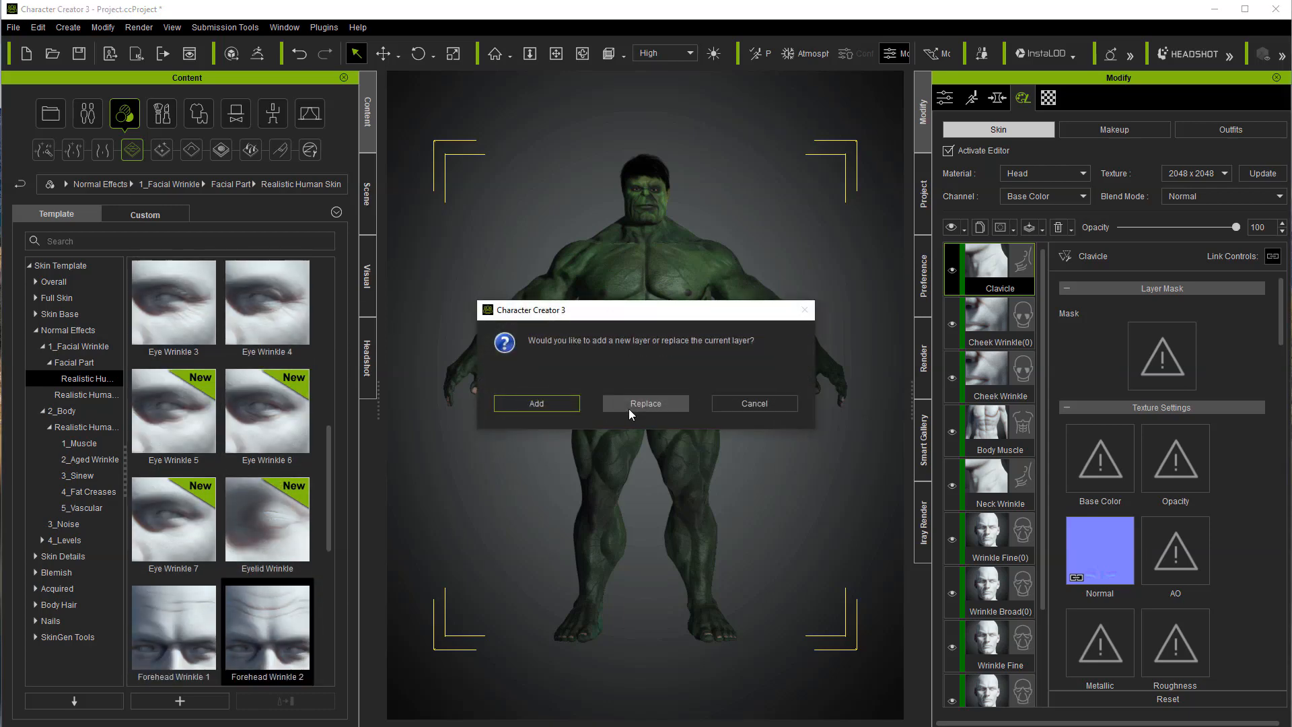
pyautogui.click(549, 406)
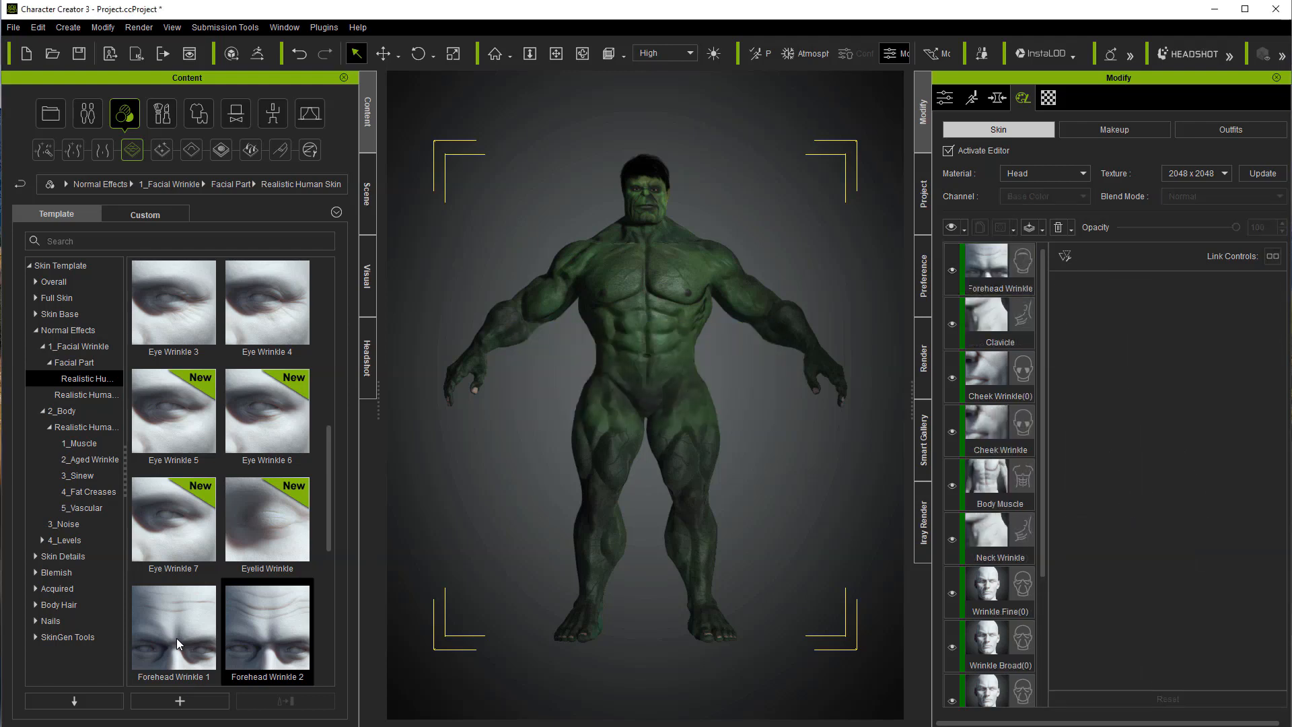
pyautogui.click(178, 642)
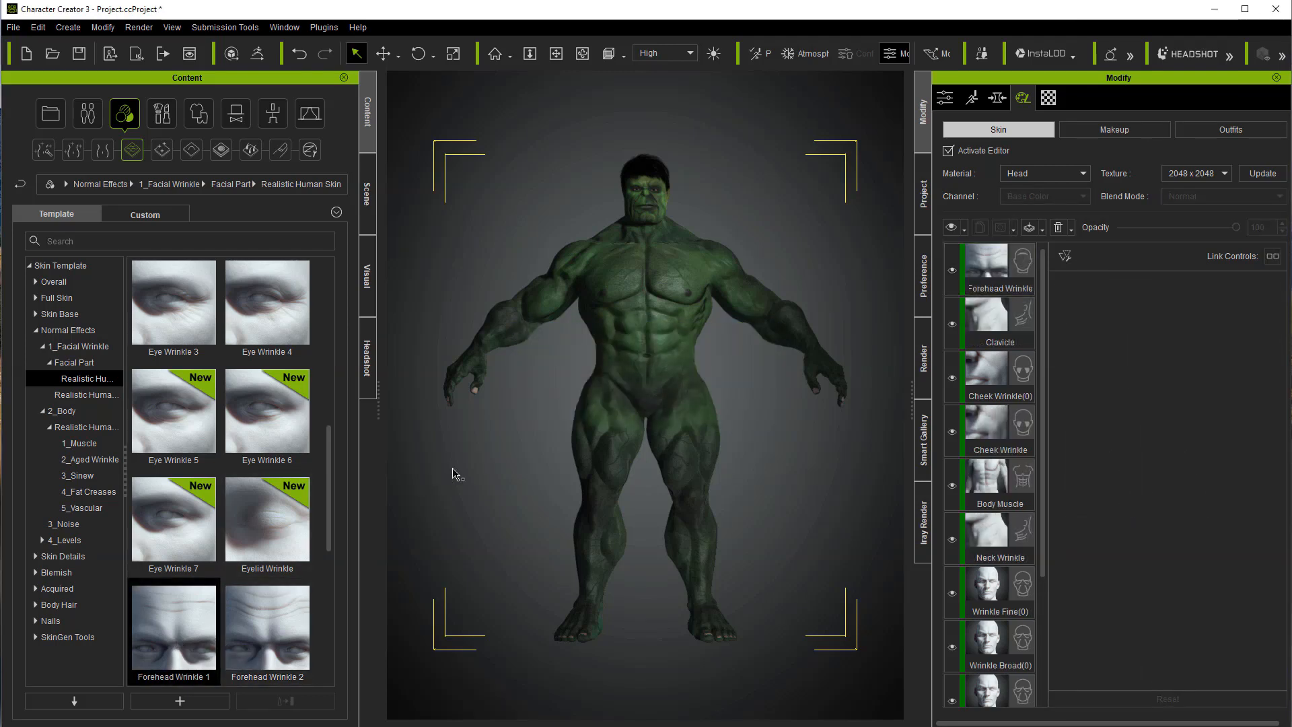
pyautogui.doubleClick(193, 634)
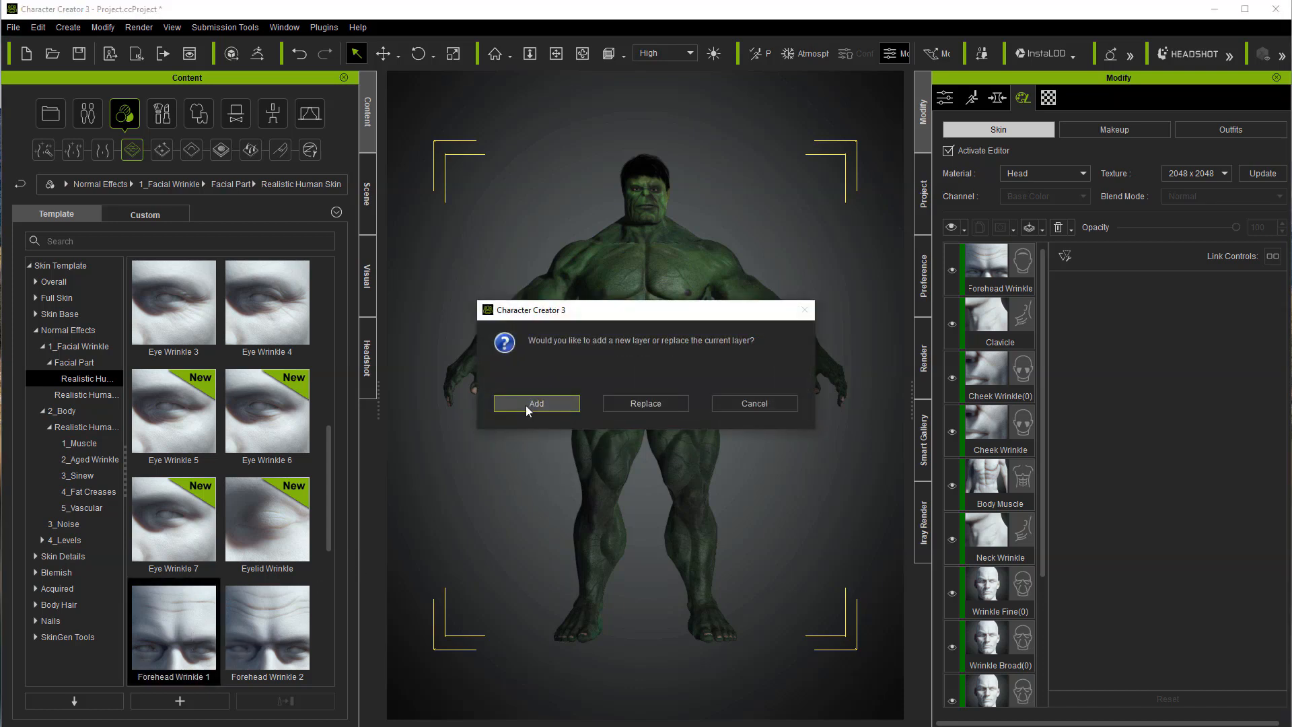
pyautogui.click(528, 407)
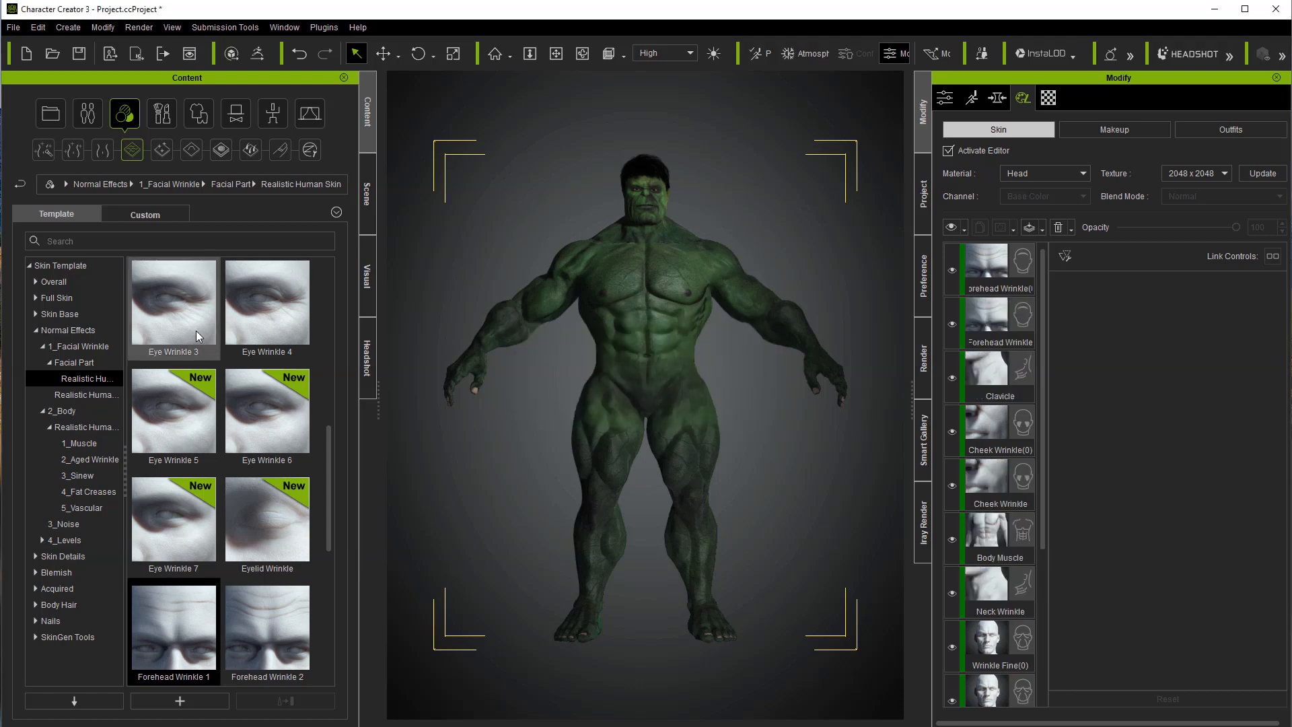
# Step: Add the Eye Wrinkle 4 effect and the Neck Wrinkle 2 effect as new skin layers
pyautogui.doubleClick(275, 320)
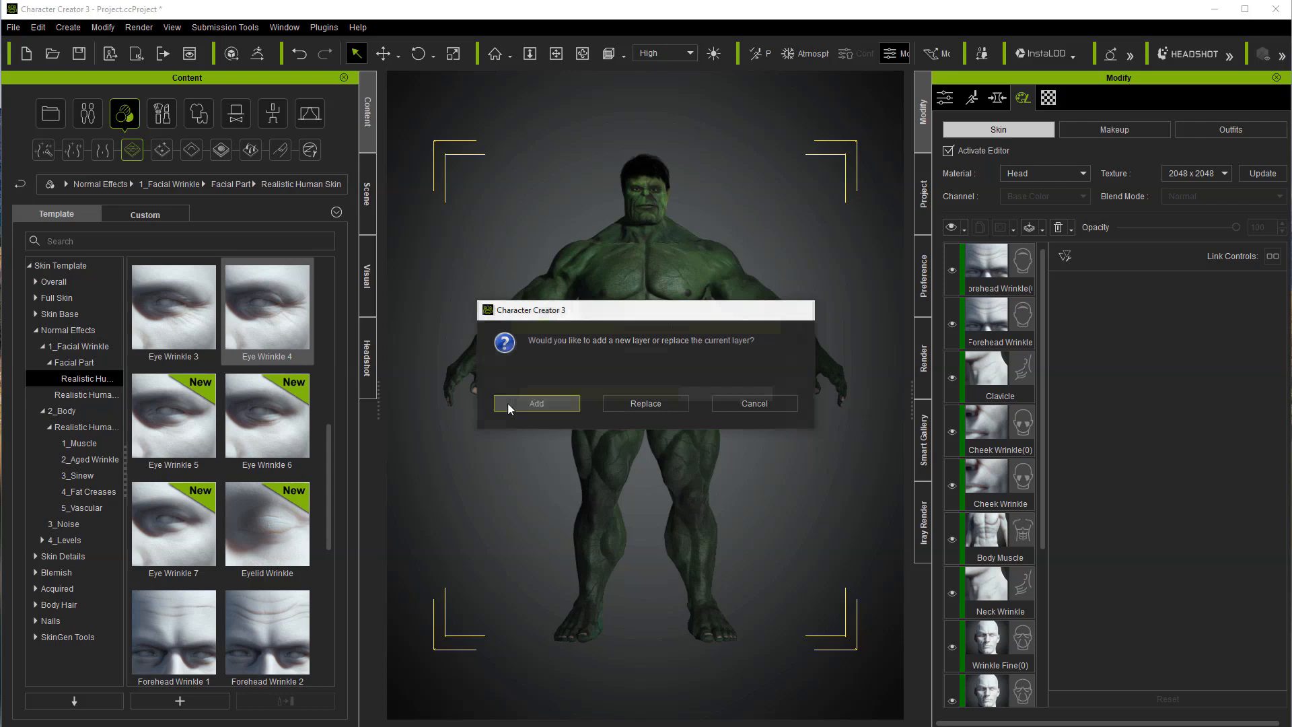
pyautogui.click(527, 407)
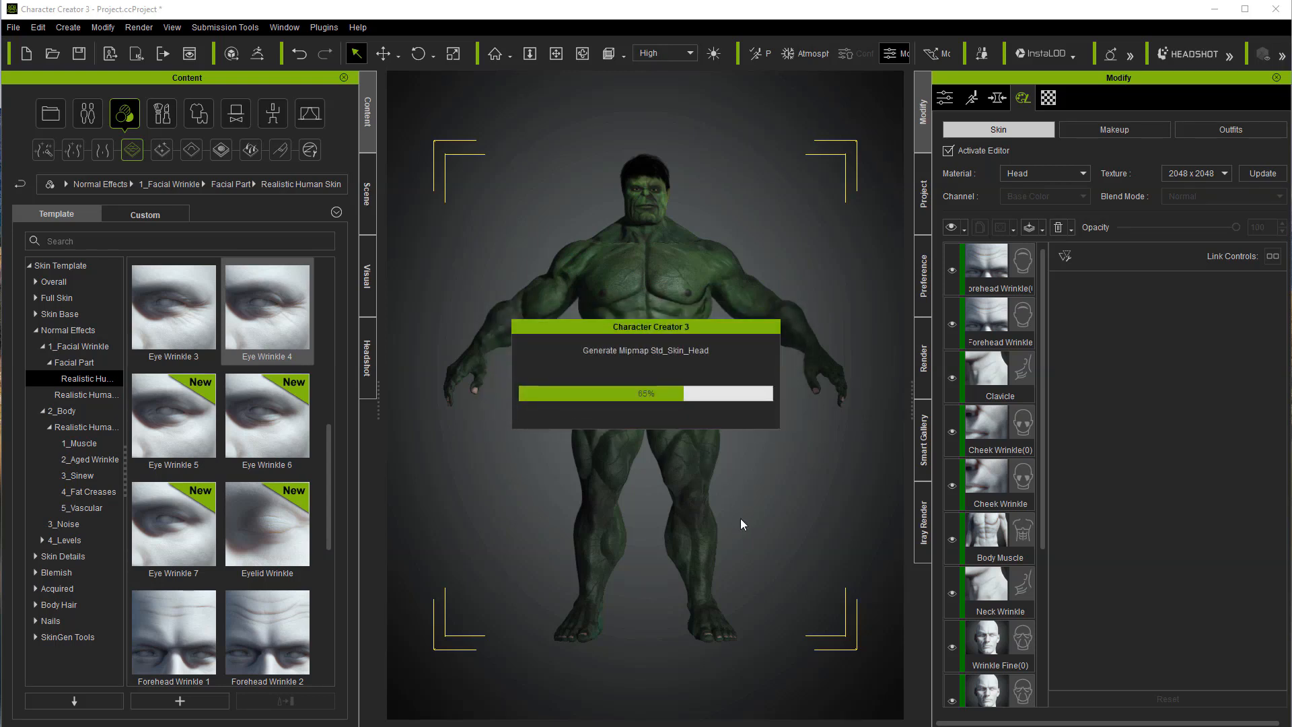
pyautogui.moveTo(328, 505); pyautogui.dragTo(329, 645)
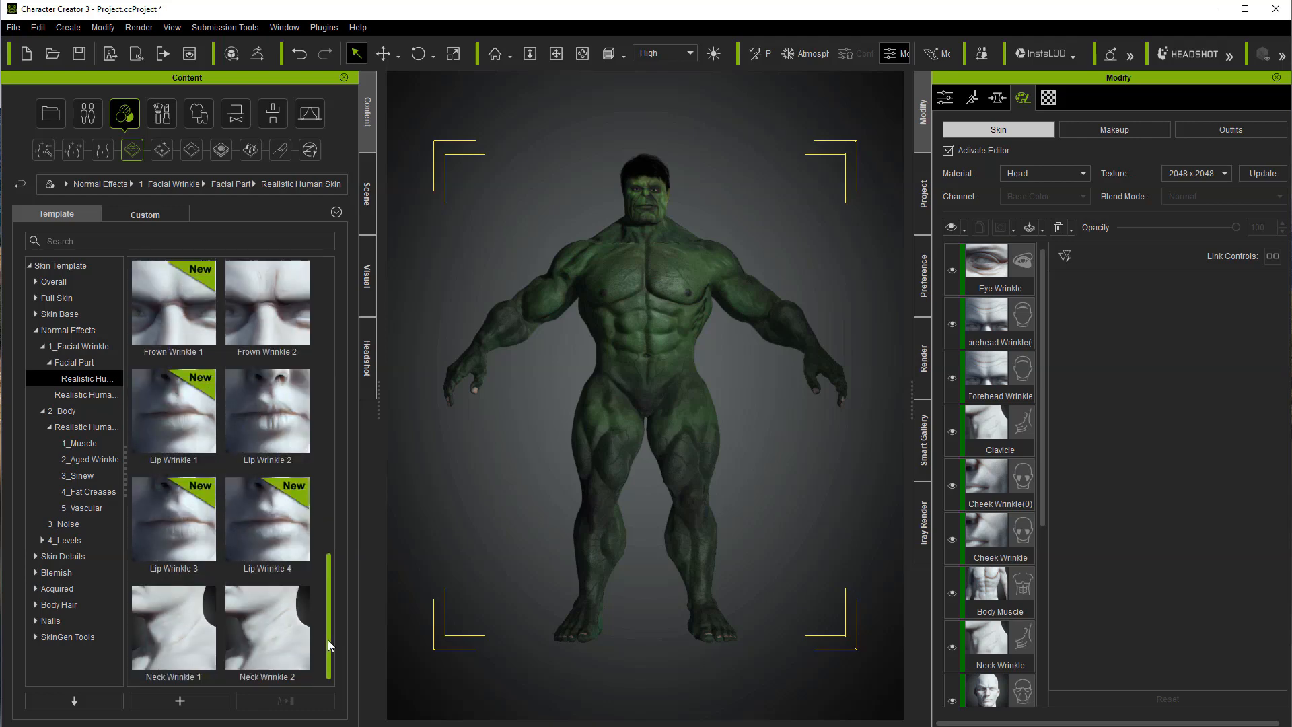
pyautogui.doubleClick(283, 652)
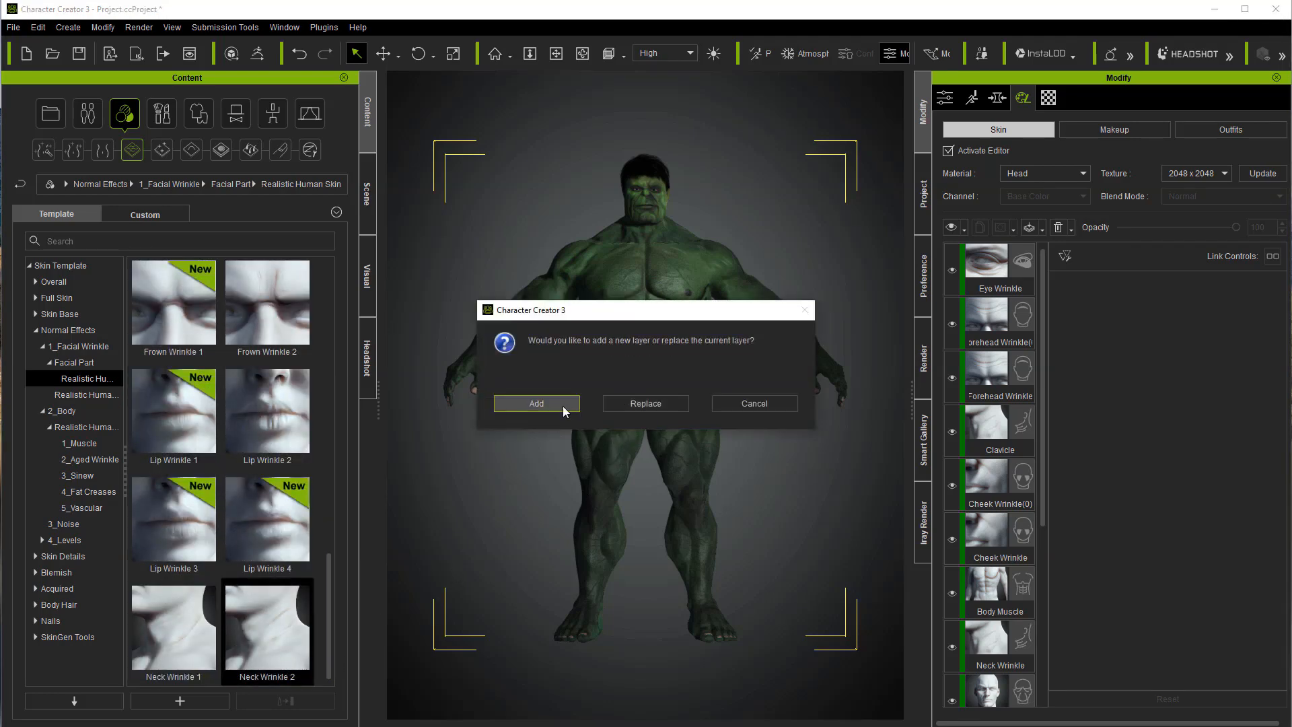
pyautogui.click(536, 404)
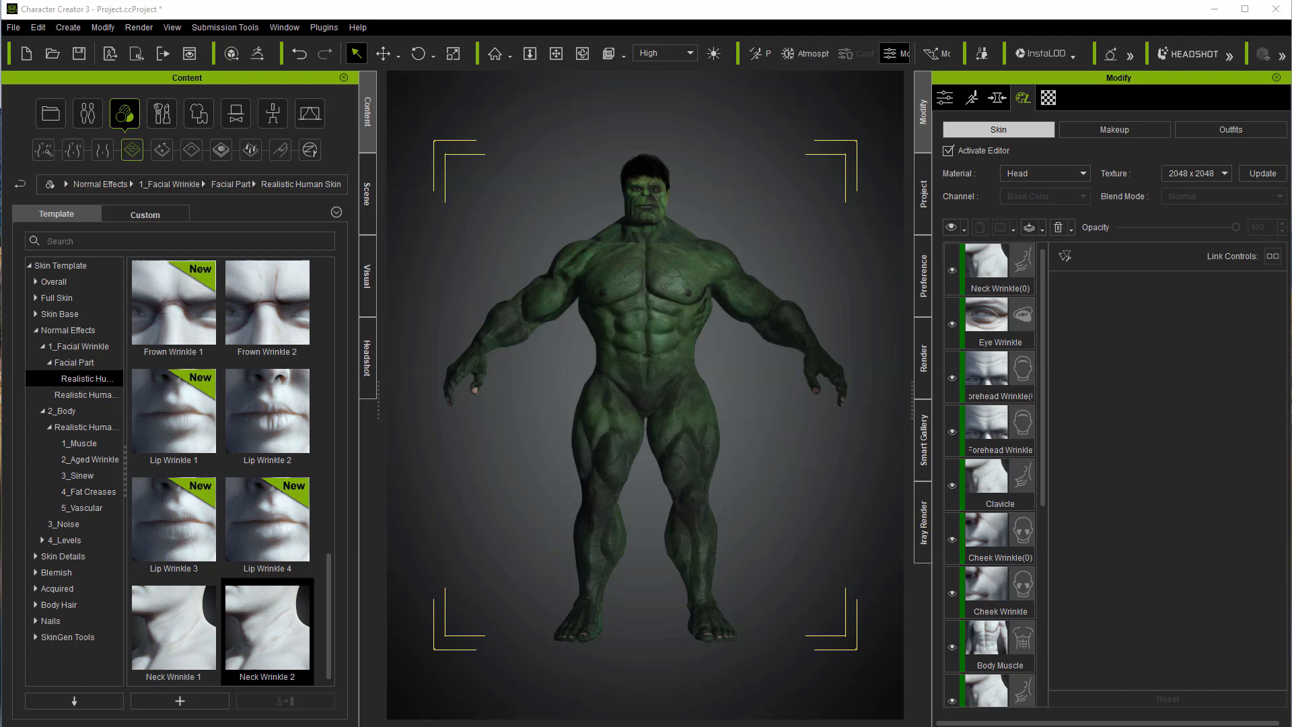
# Step: Deactivate the skin editor and set the Std_Nails base color texture's saturation to -100 and brightness to -26
pyautogui.click(948, 151)
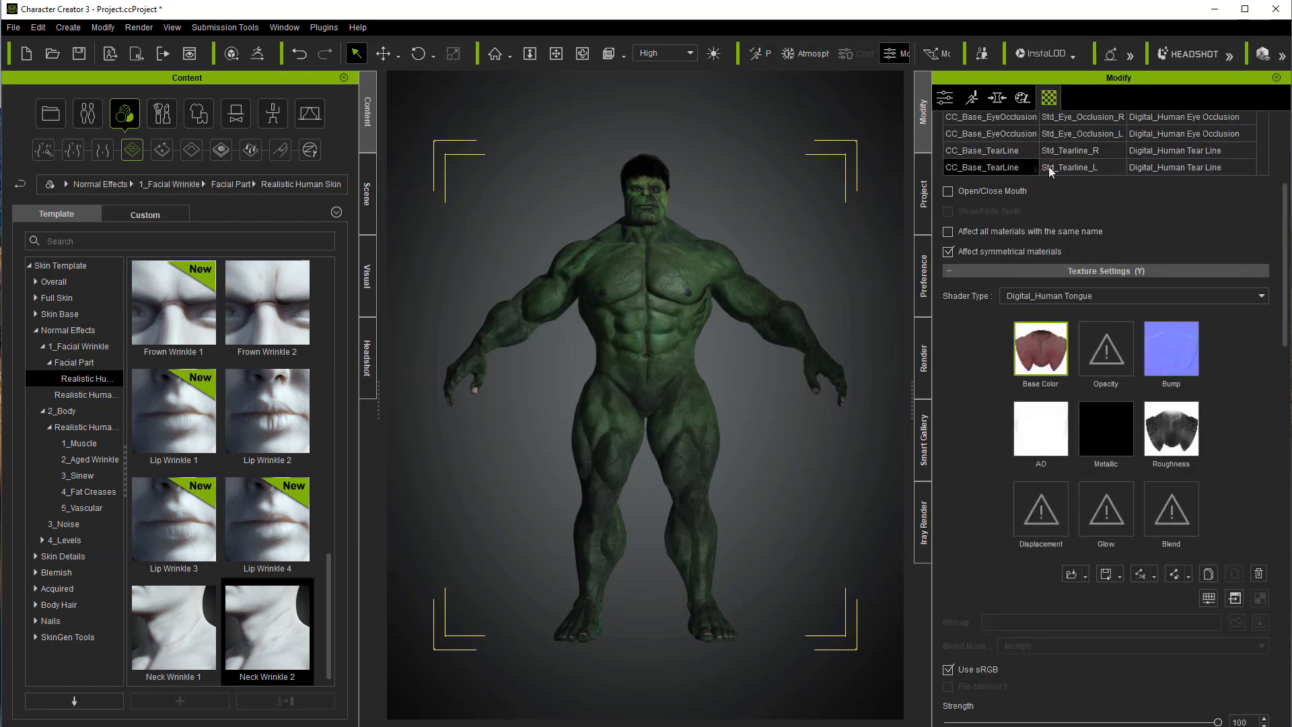
pyautogui.moveTo(1281, 254); pyautogui.dragTo(1282, 198)
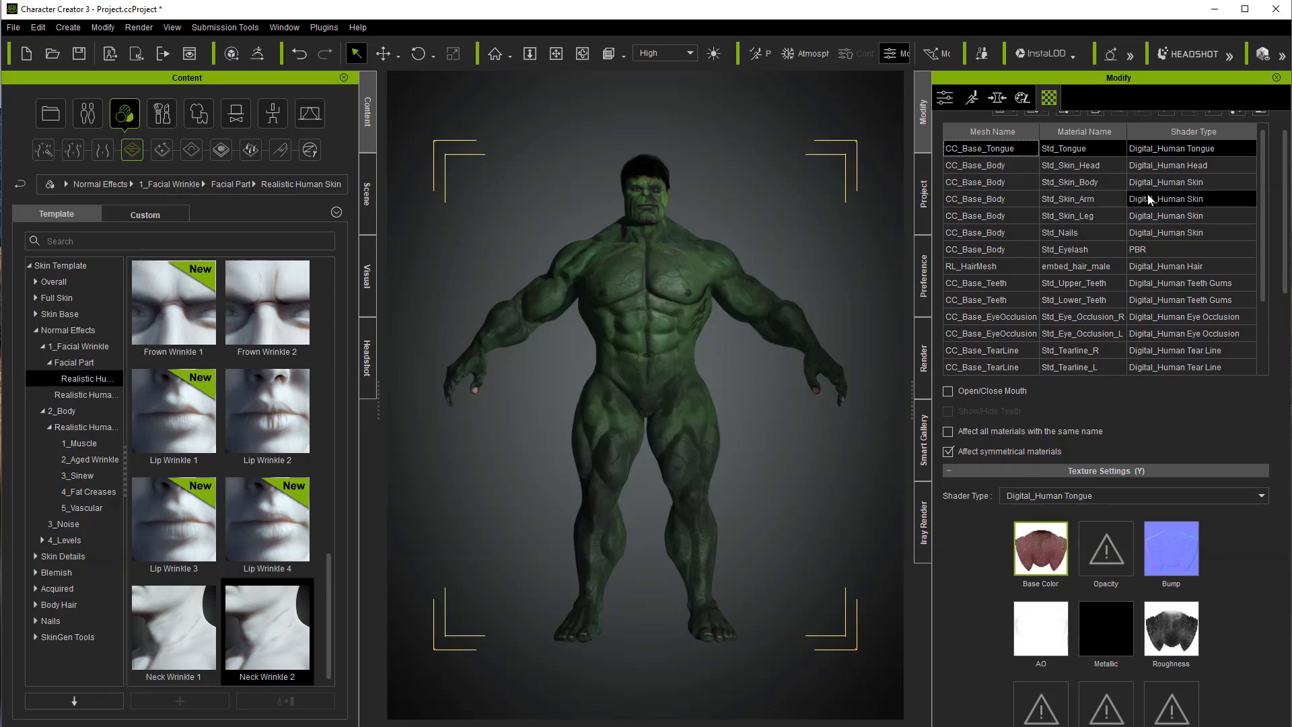
pyautogui.click(1066, 232)
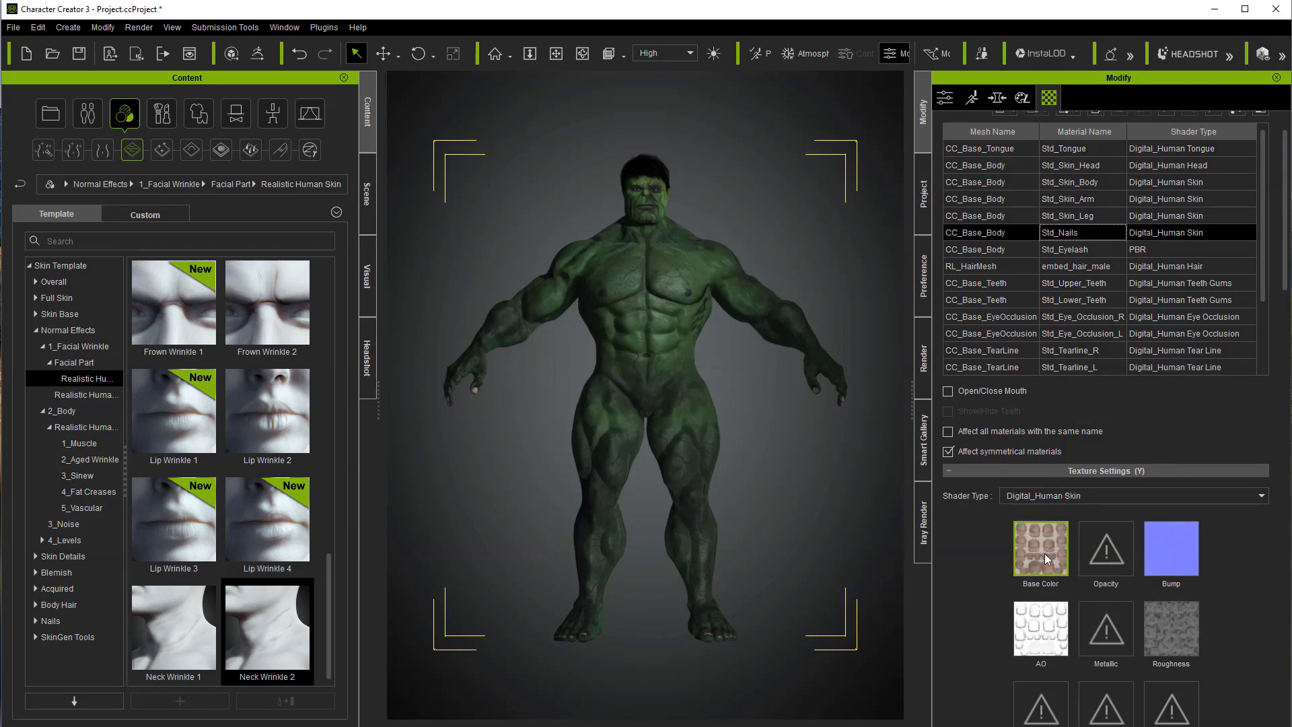
pyautogui.scroll(-5, 1287, 282)
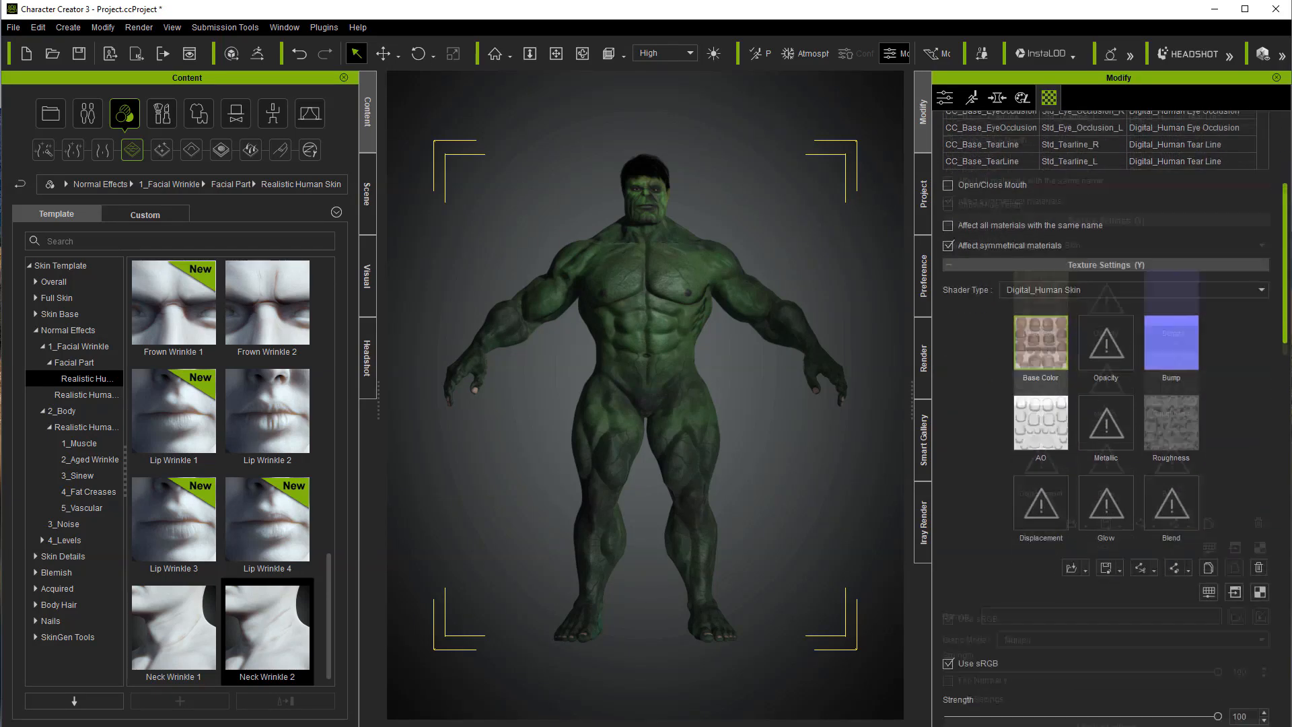
pyautogui.click(1208, 464)
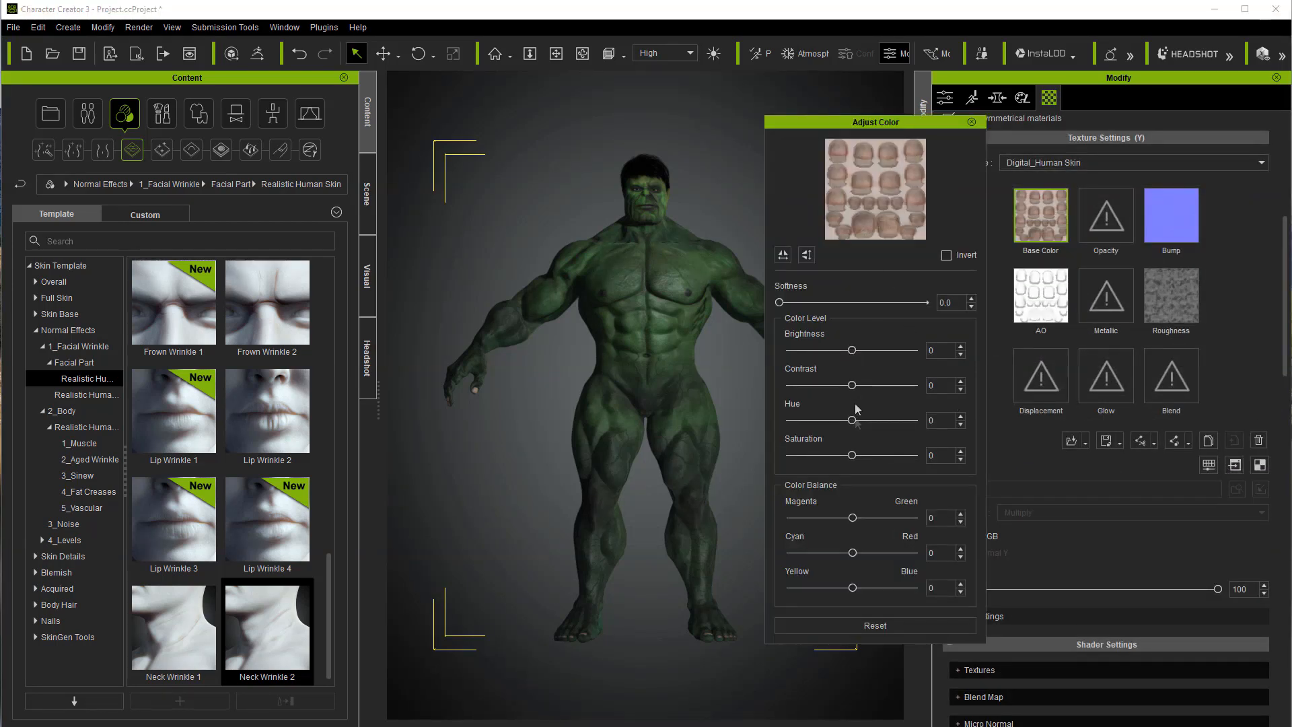
pyautogui.moveTo(852, 455); pyautogui.dragTo(789, 455)
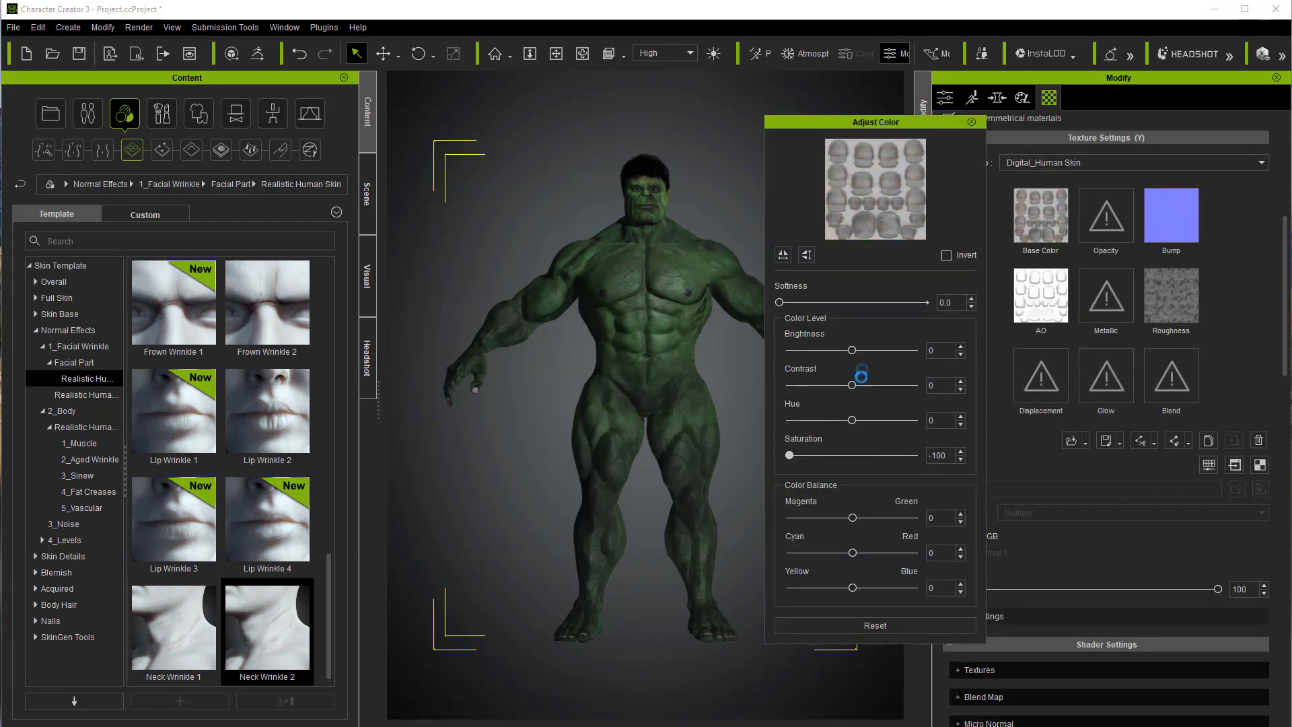
pyautogui.moveTo(851, 355); pyautogui.dragTo(834, 357)
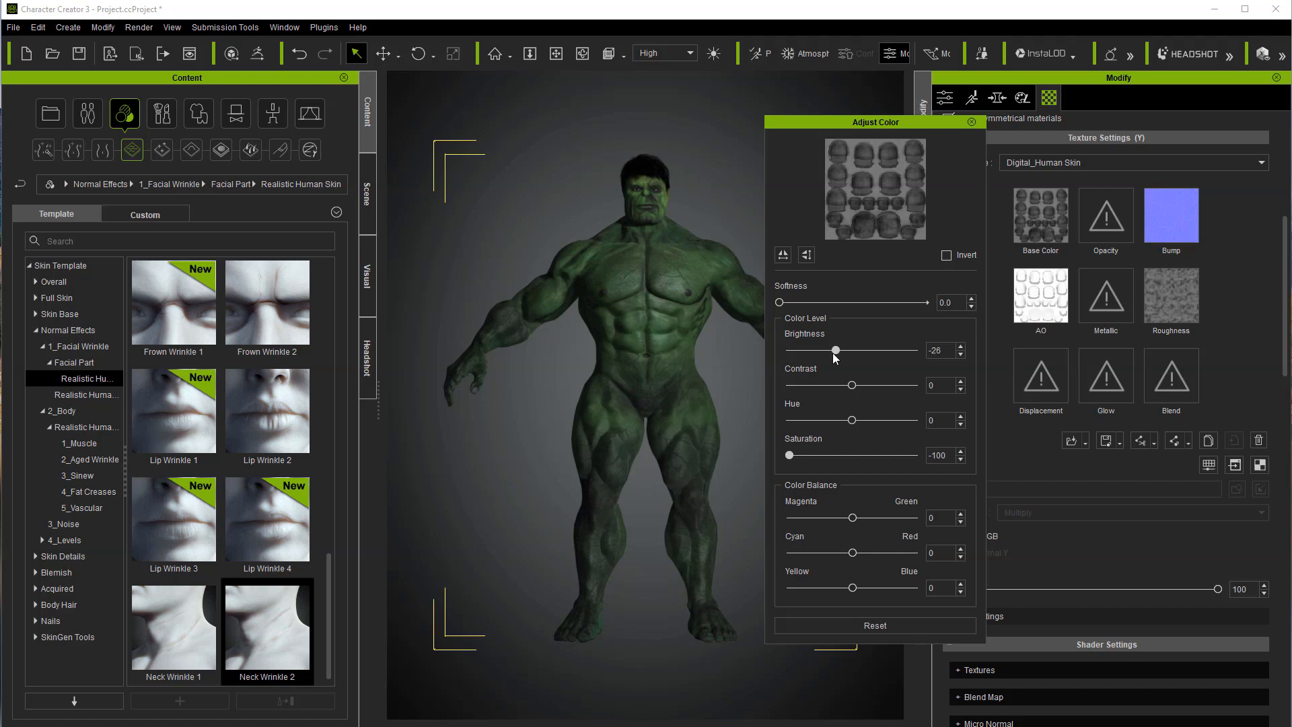
pyautogui.click(970, 122)
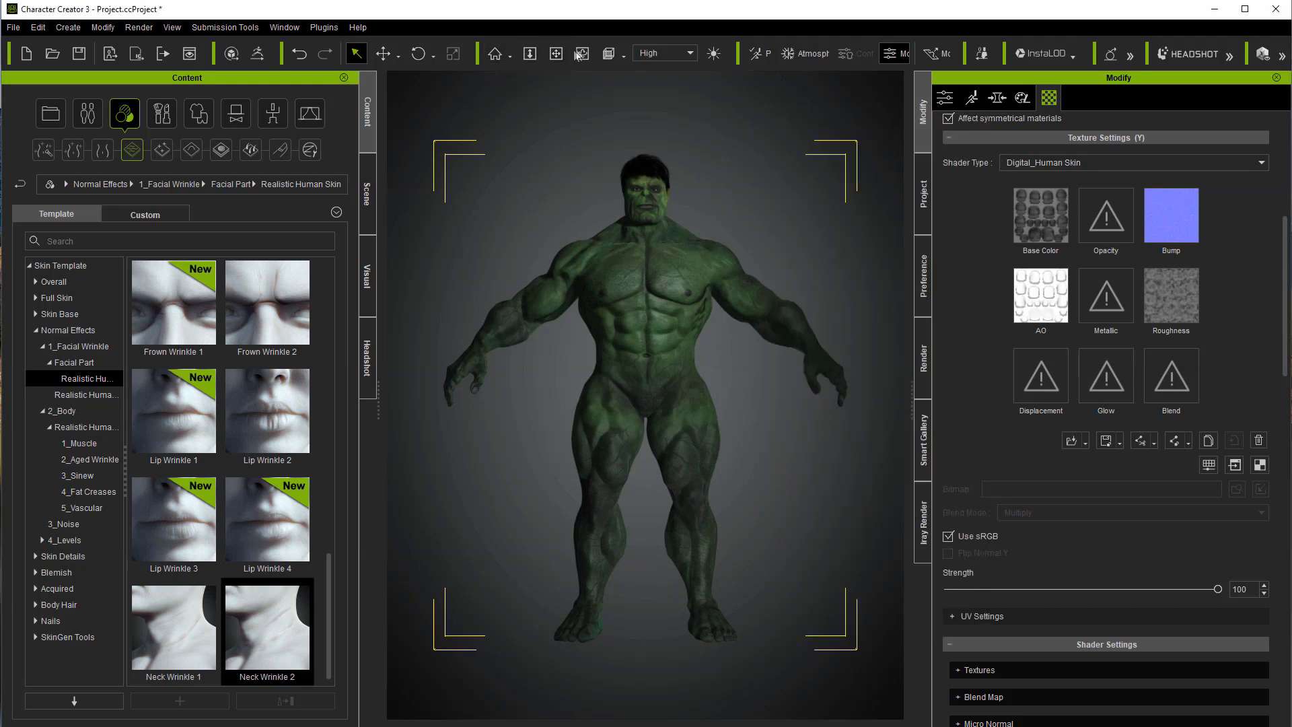
# Step: Dress the character in The Hulk torn pants from the custom clothing content
pyautogui.click(583, 53)
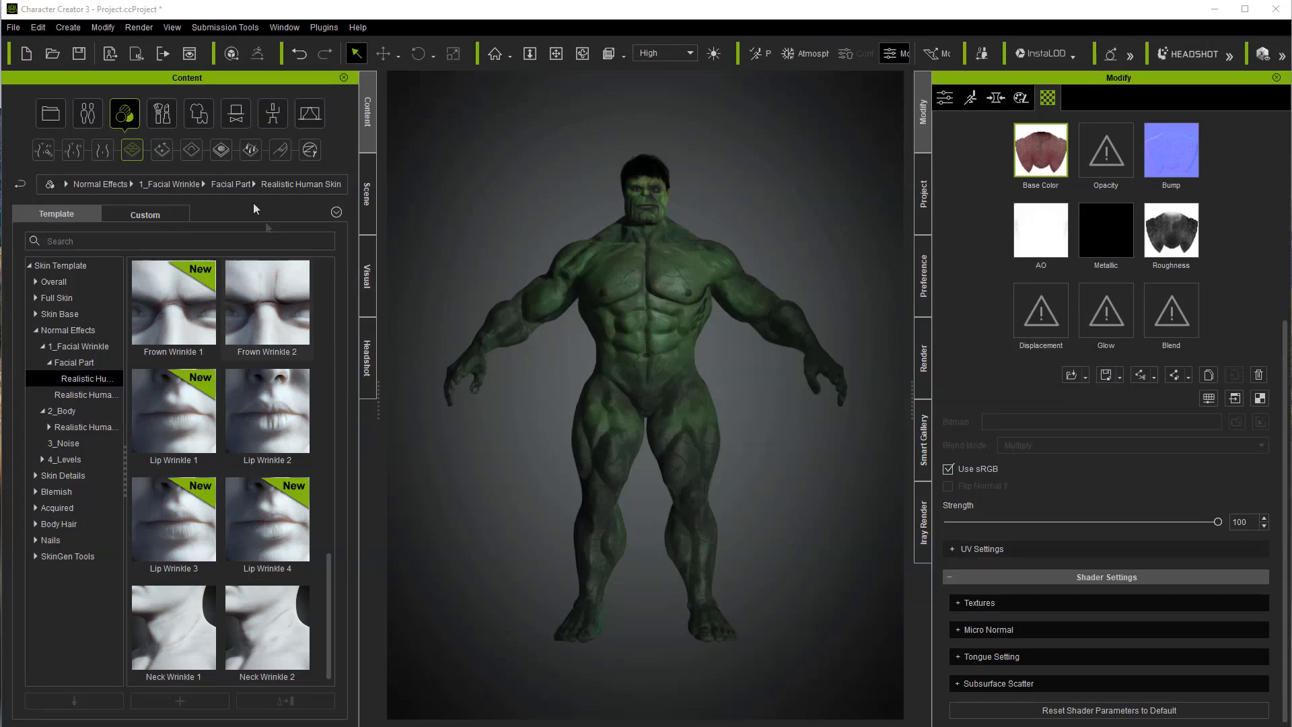
pyautogui.click(198, 115)
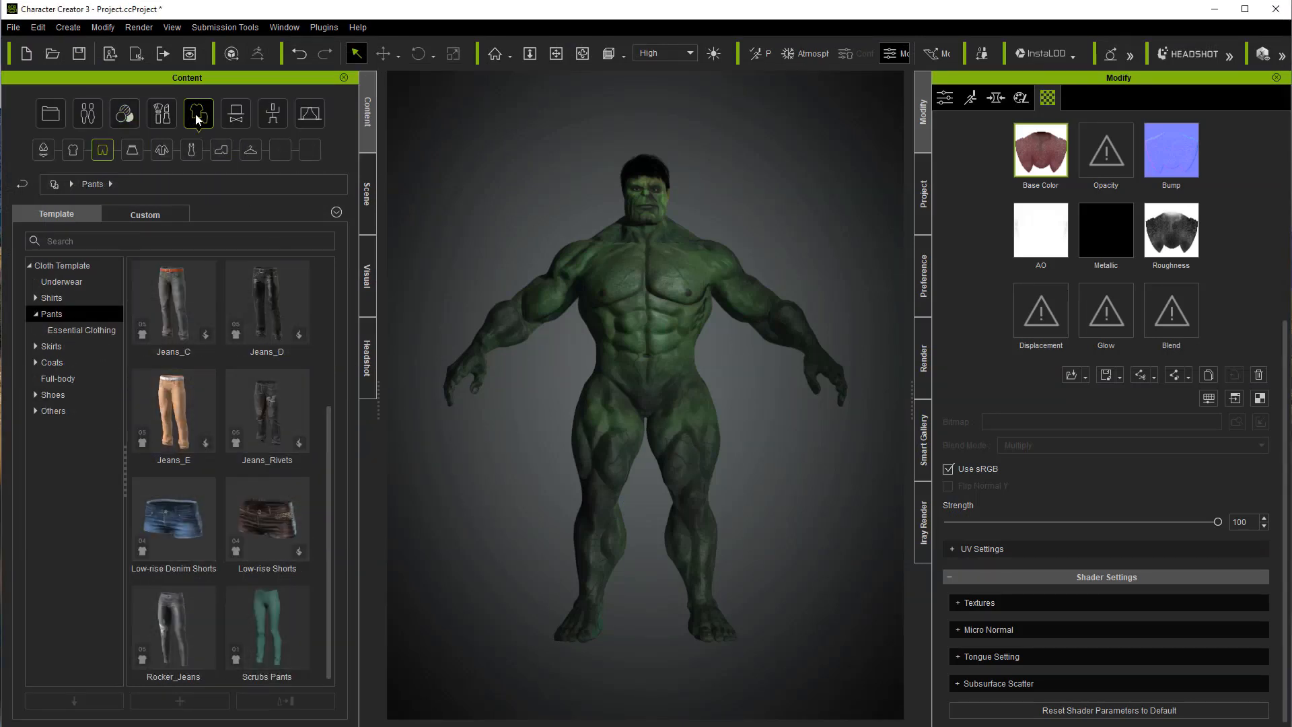
pyautogui.click(132, 216)
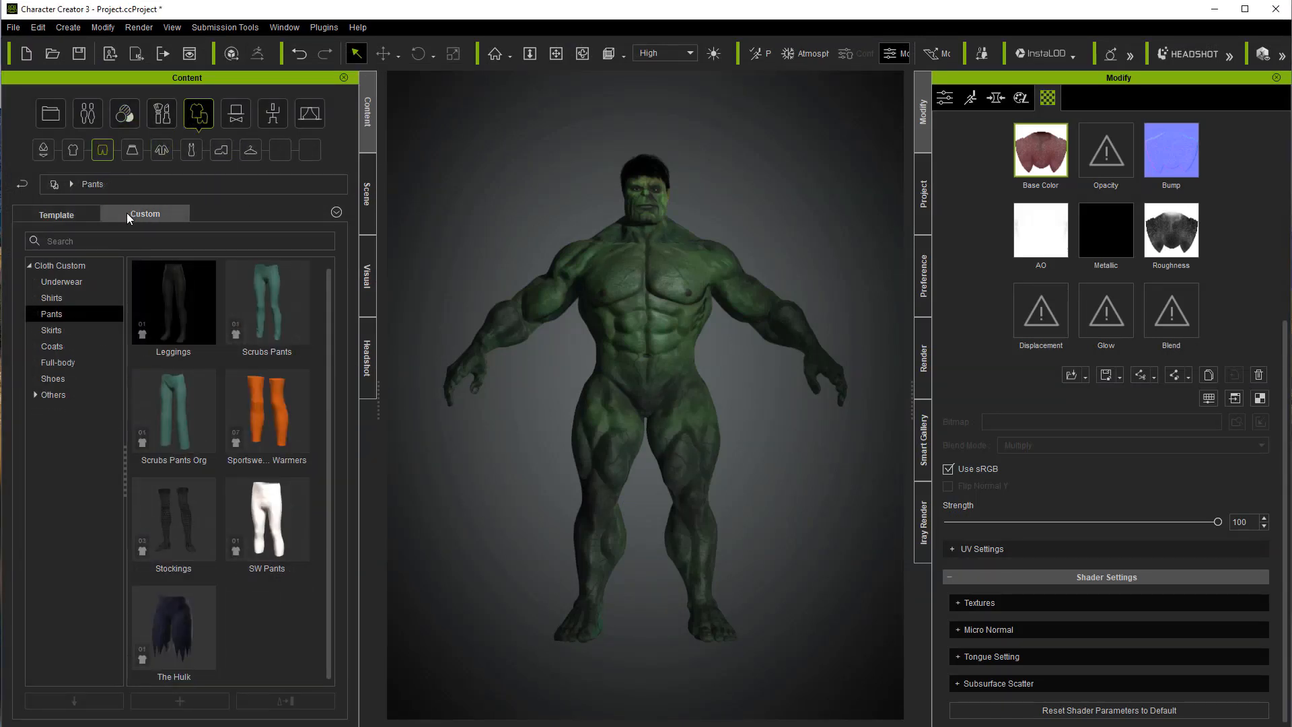
pyautogui.doubleClick(179, 626)
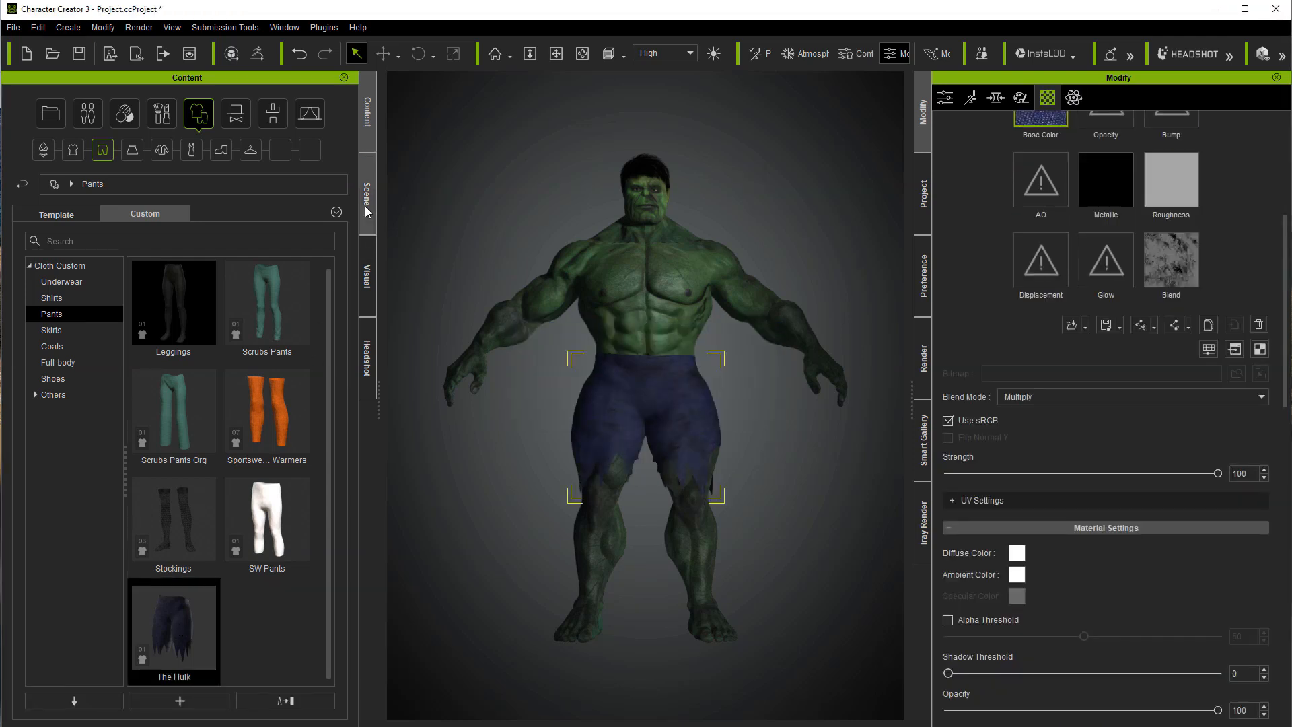
# Step: Enable ambient occlusion, the HDR effect and tone mapping in the scene's visual settings
pyautogui.click(366, 294)
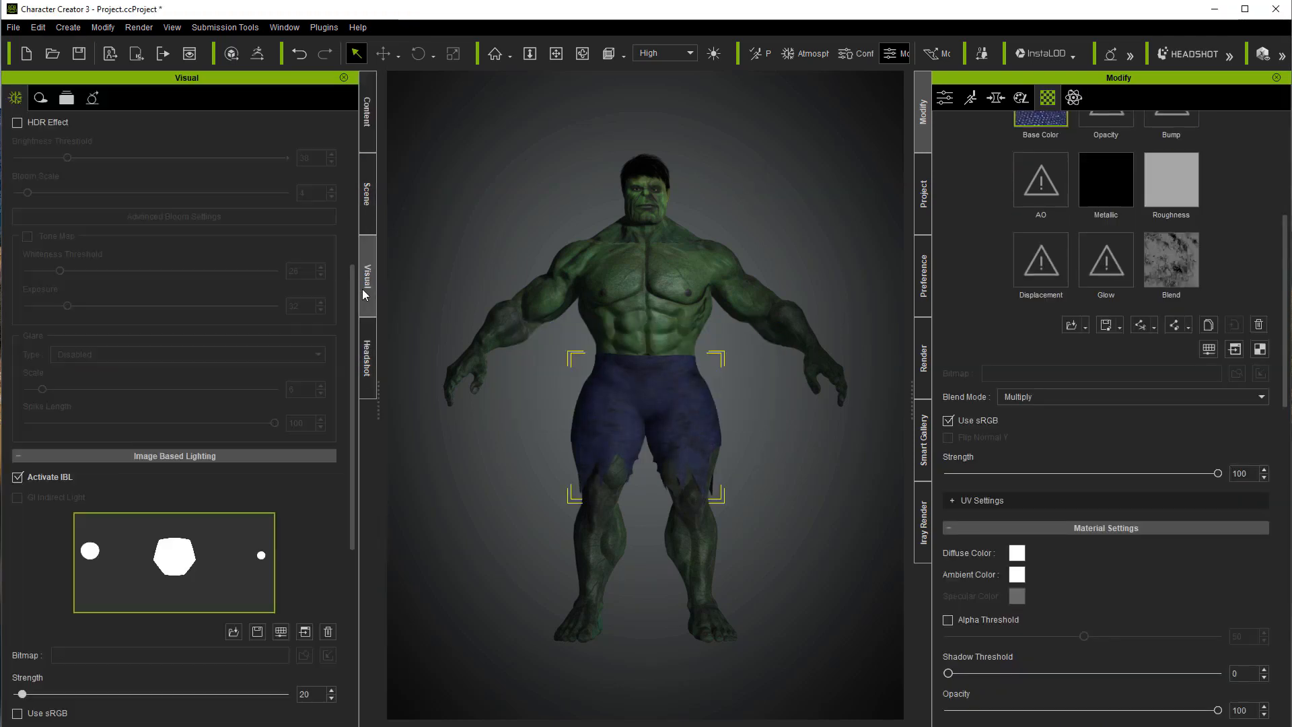
pyautogui.scroll(5, 169, 278)
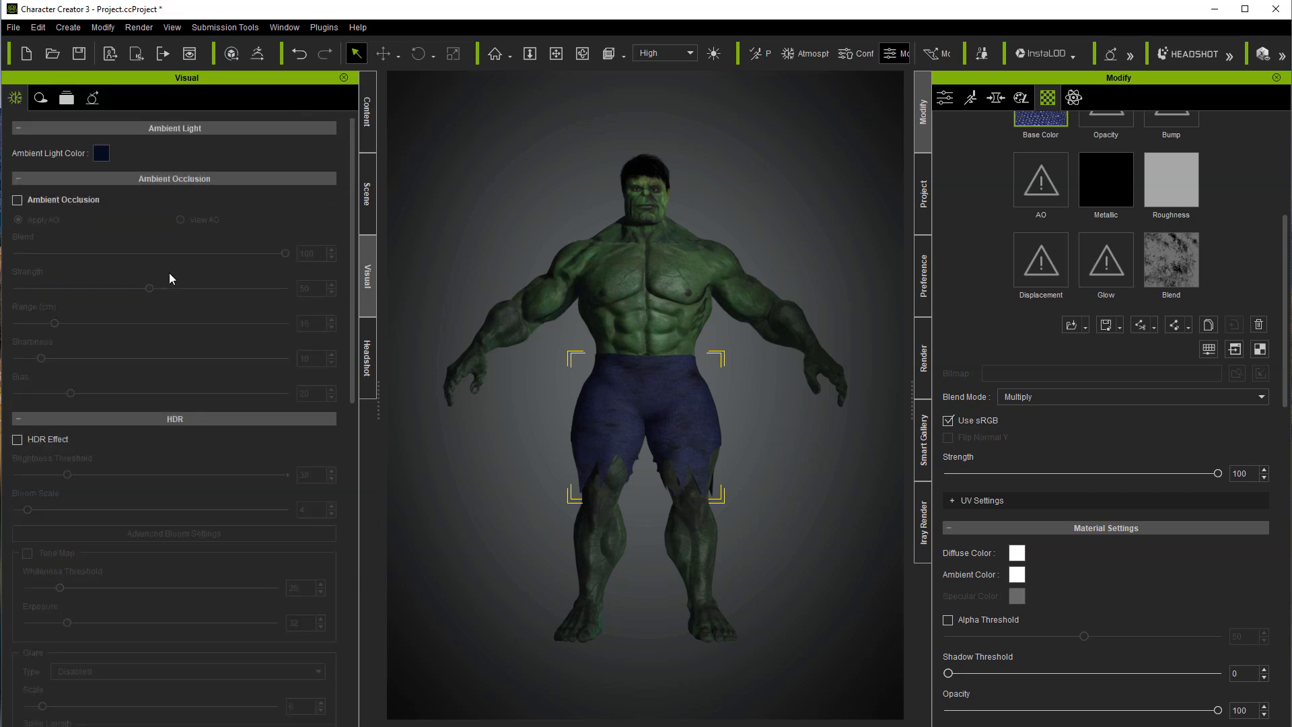
pyautogui.click(17, 200)
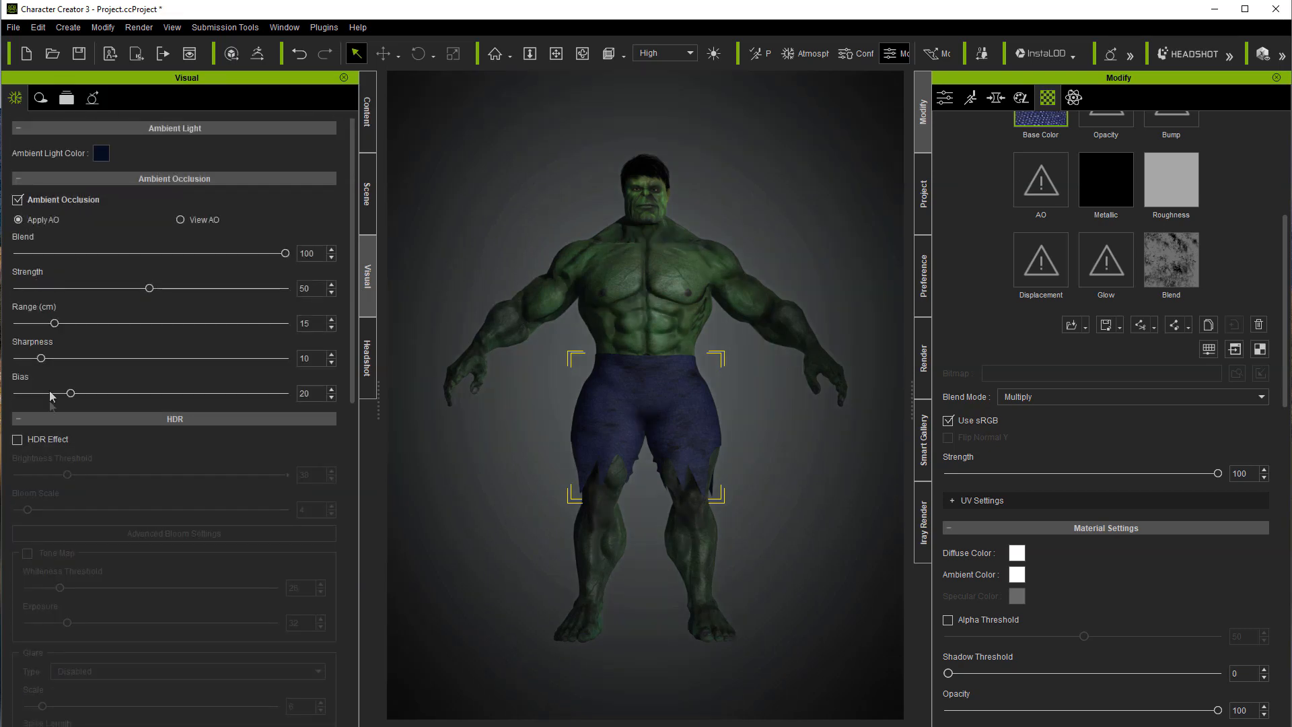
pyautogui.click(18, 440)
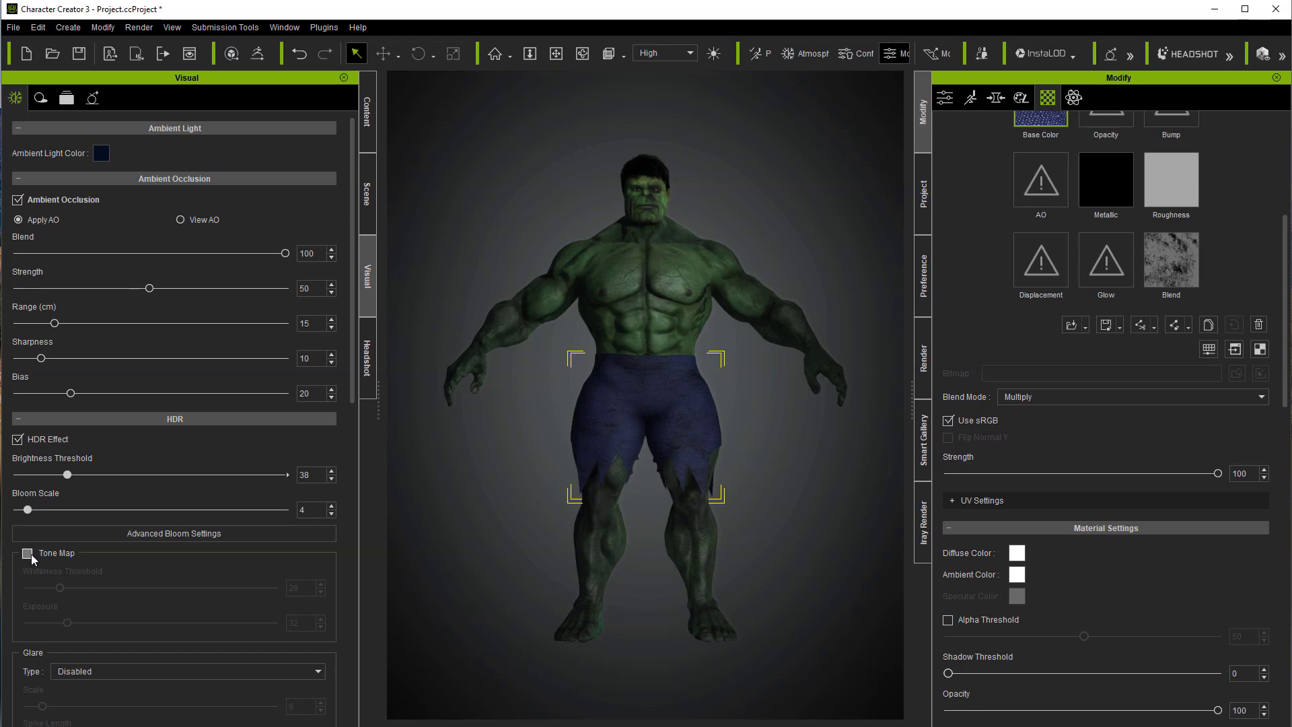
pyautogui.click(27, 554)
pyautogui.scroll(-7, 134, 579)
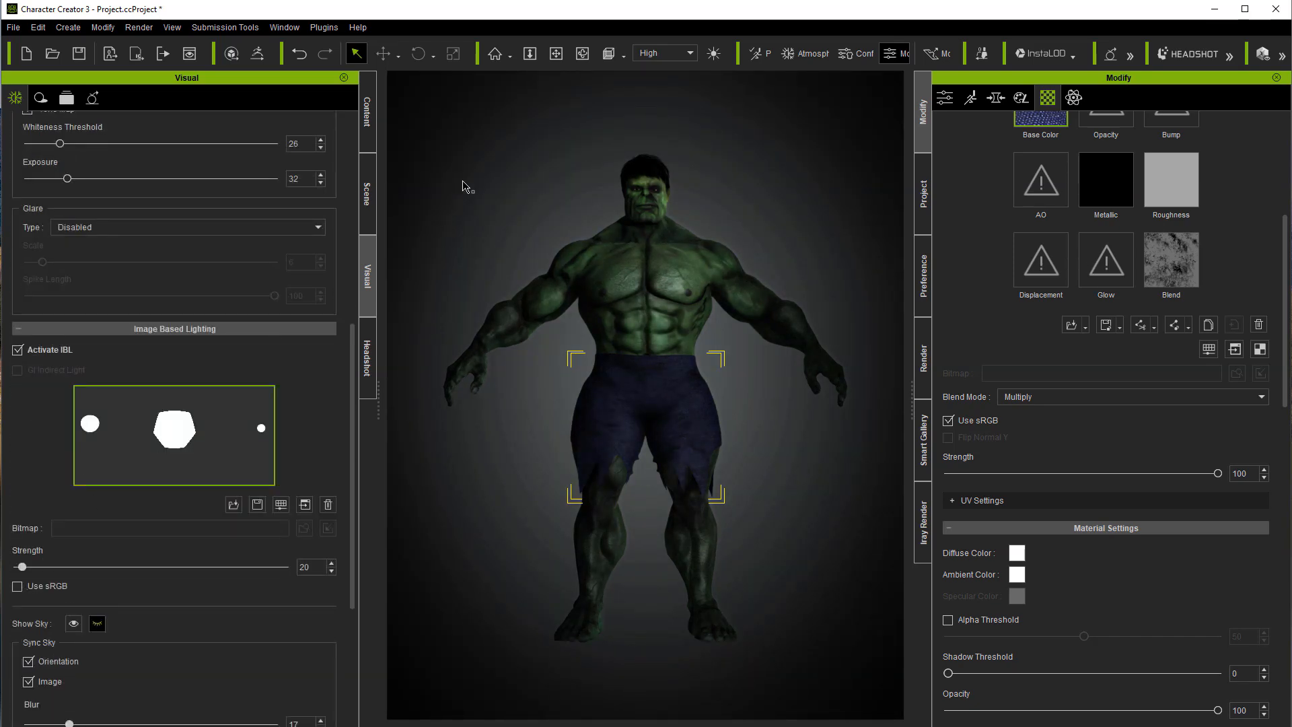
# Step: Select the character and apply the Standing_08 pose from the 2_Male Pose motion templates
pyautogui.click(665, 276)
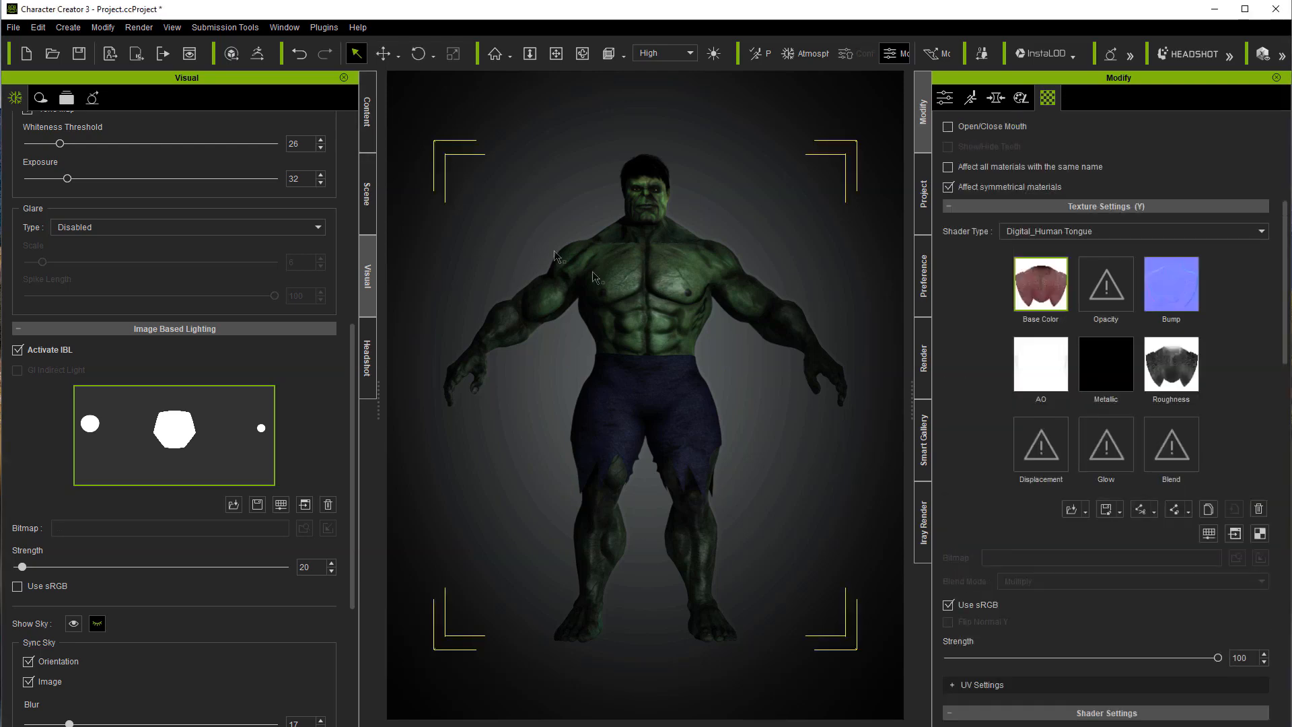
pyautogui.click(369, 114)
pyautogui.click(269, 109)
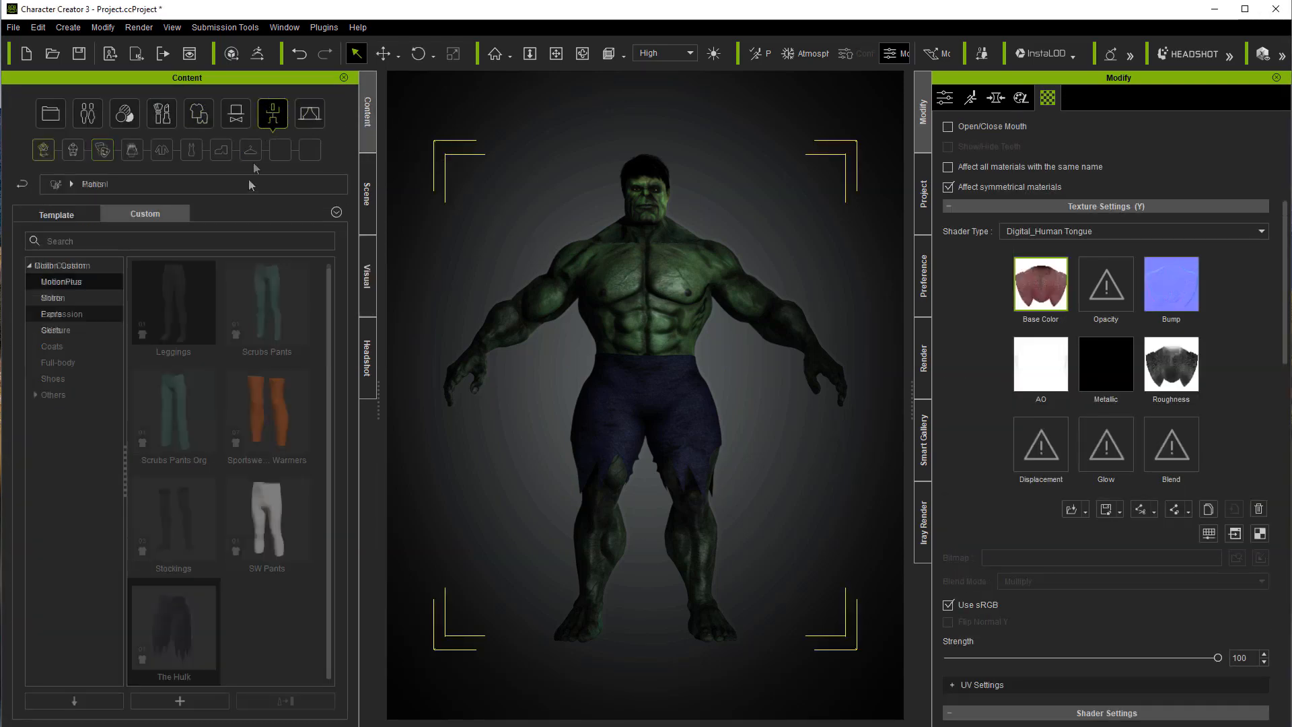
pyautogui.click(64, 214)
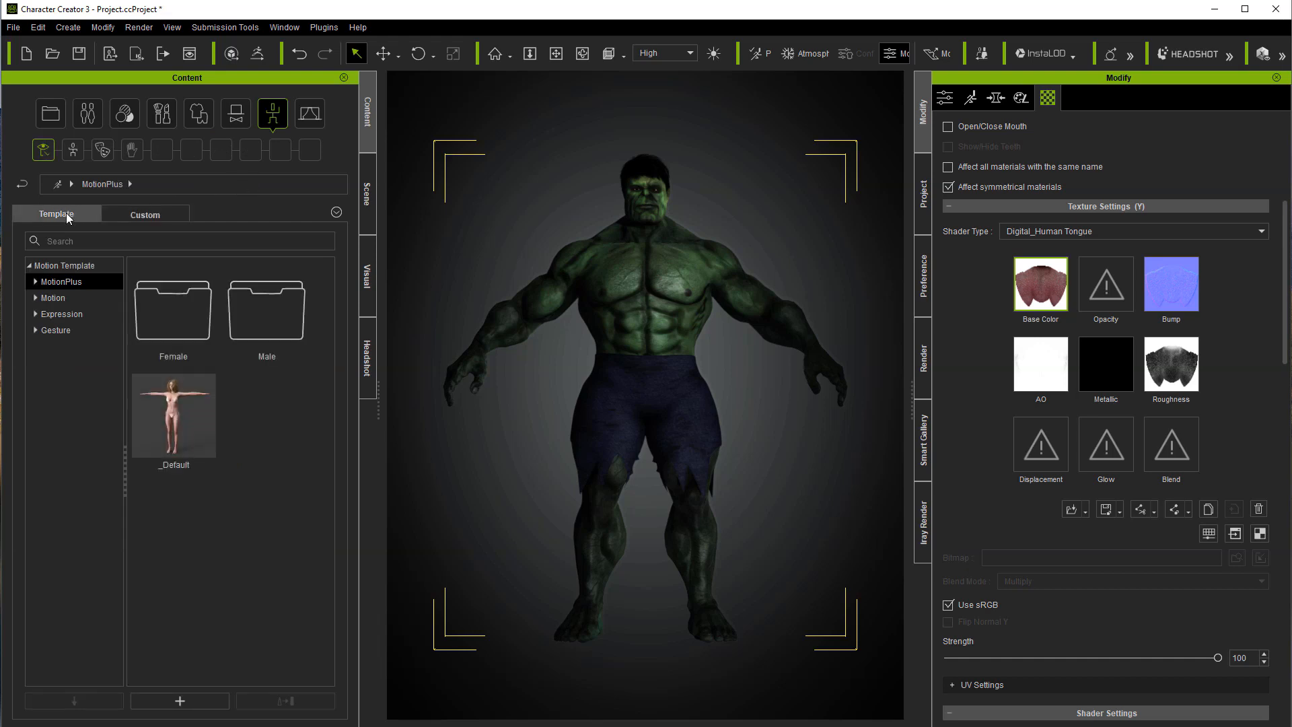
pyautogui.click(51, 298)
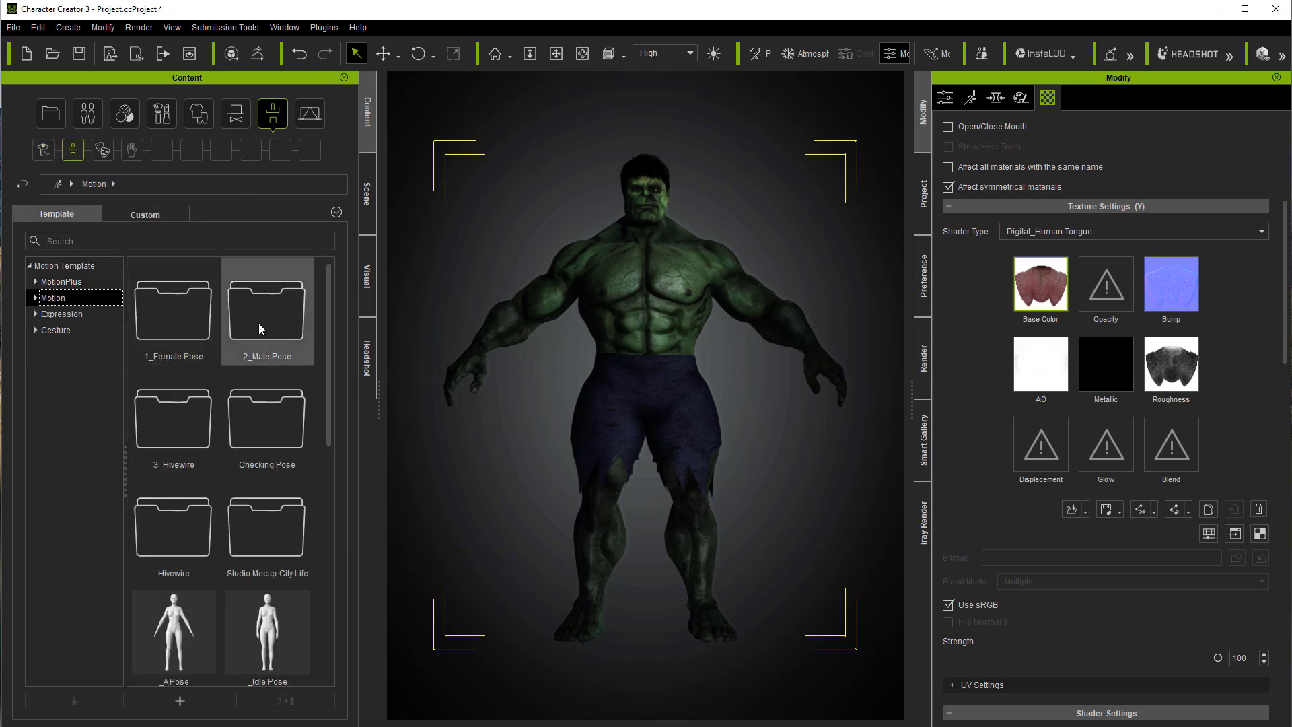
pyautogui.doubleClick(259, 323)
pyautogui.moveTo(333, 333); pyautogui.dragTo(337, 582)
pyautogui.doubleClick(171, 645)
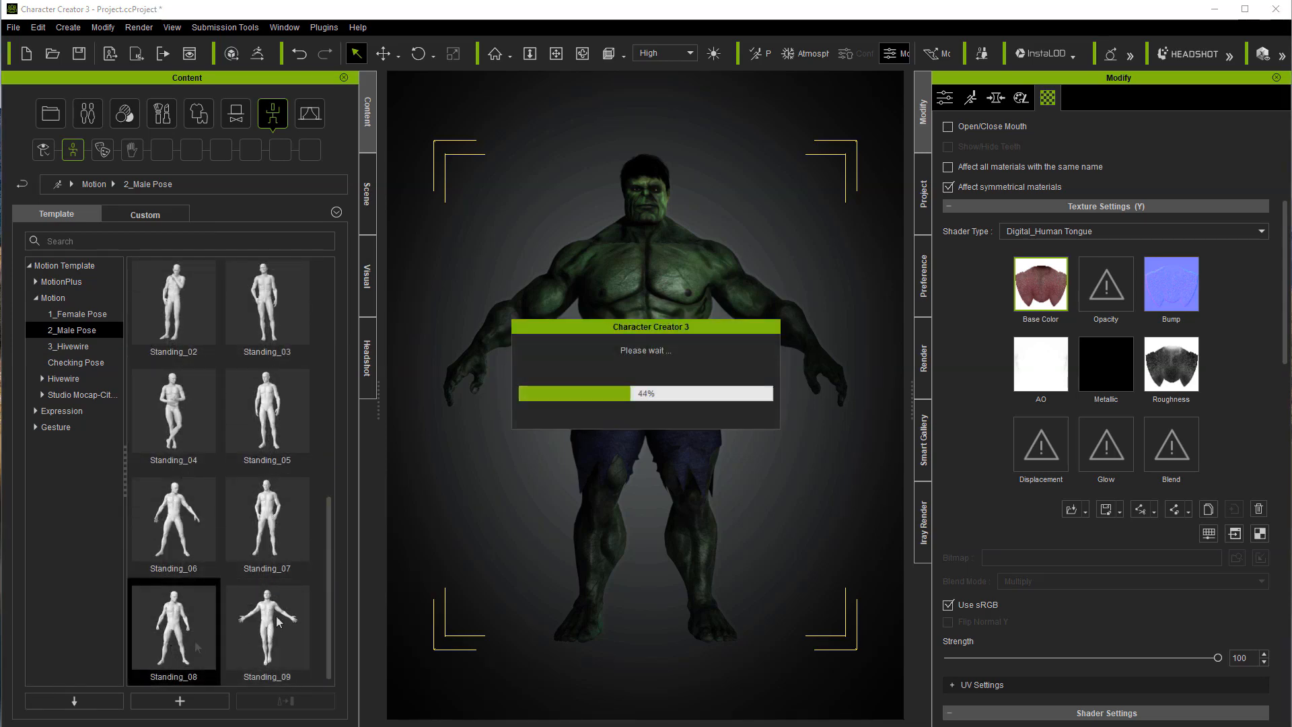
# Step: Give the character the Angry_10 facial expression from the 03-Angry style, close the facial editor and deselect the character
pyautogui.click(582, 53)
pyautogui.moveTo(538, 316); pyautogui.dragTo(503, 320)
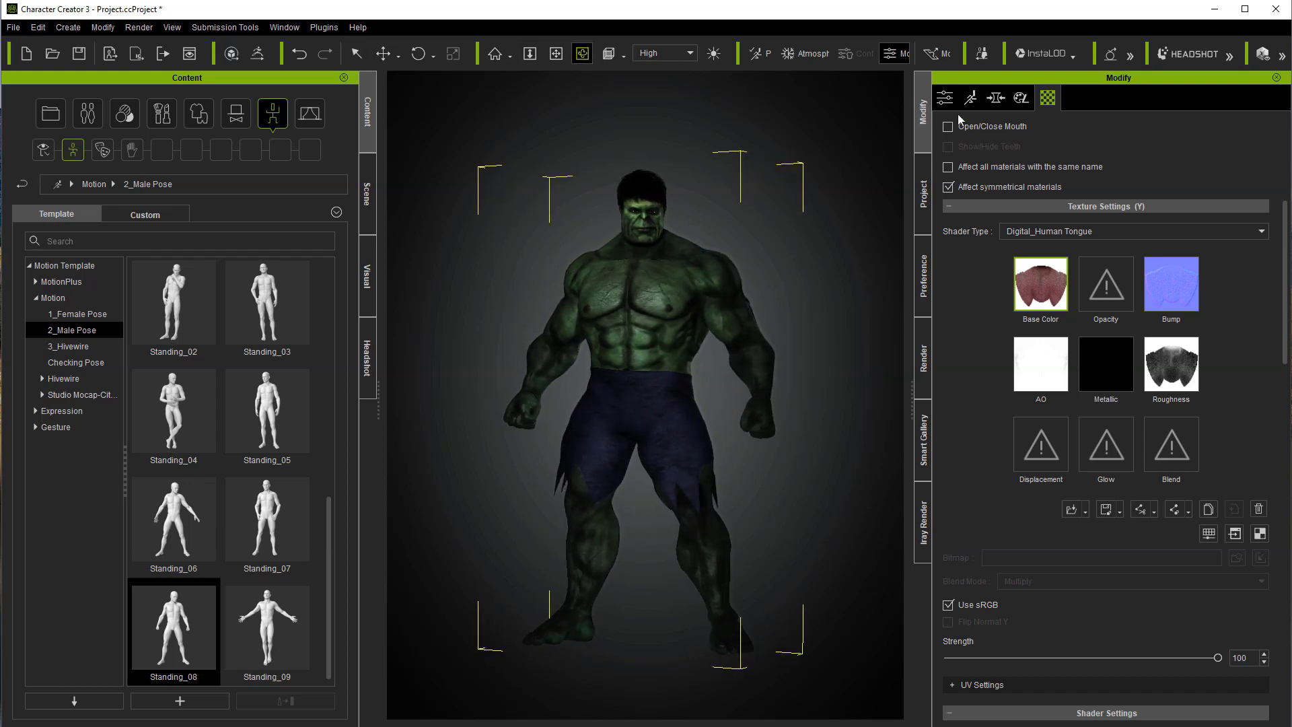
pyautogui.click(970, 99)
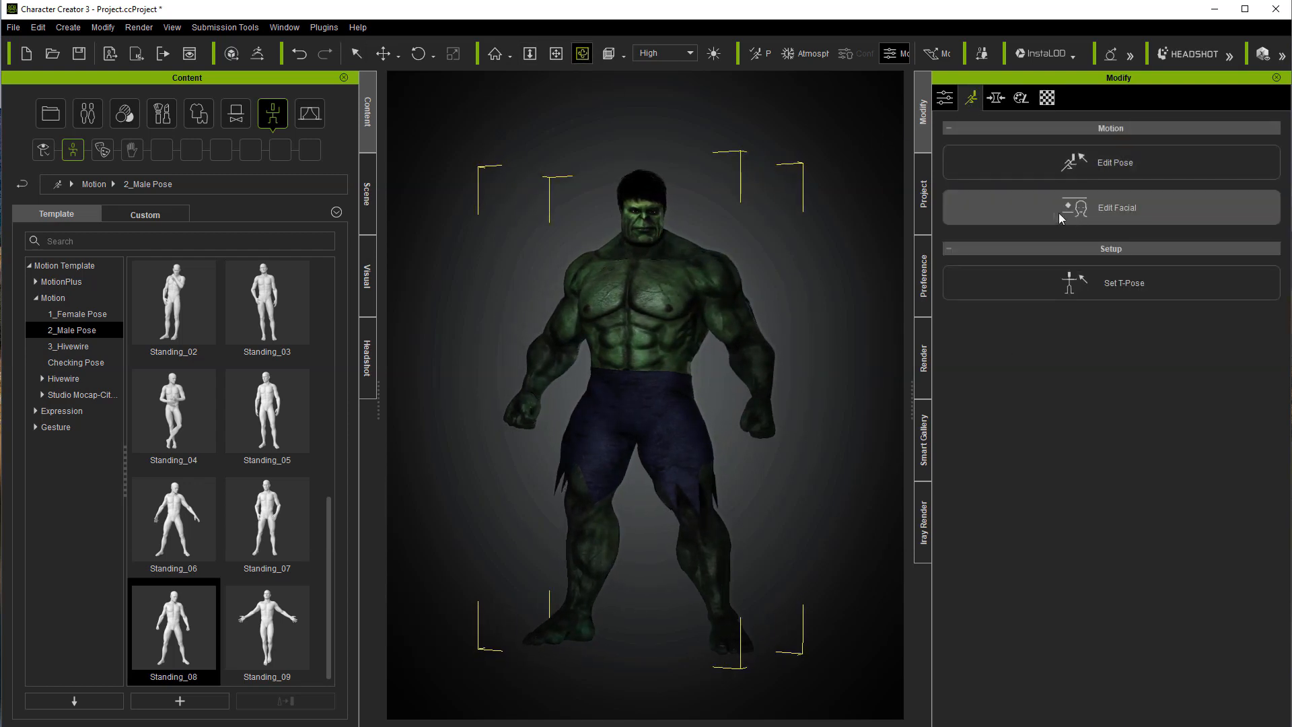
pyautogui.click(999, 191)
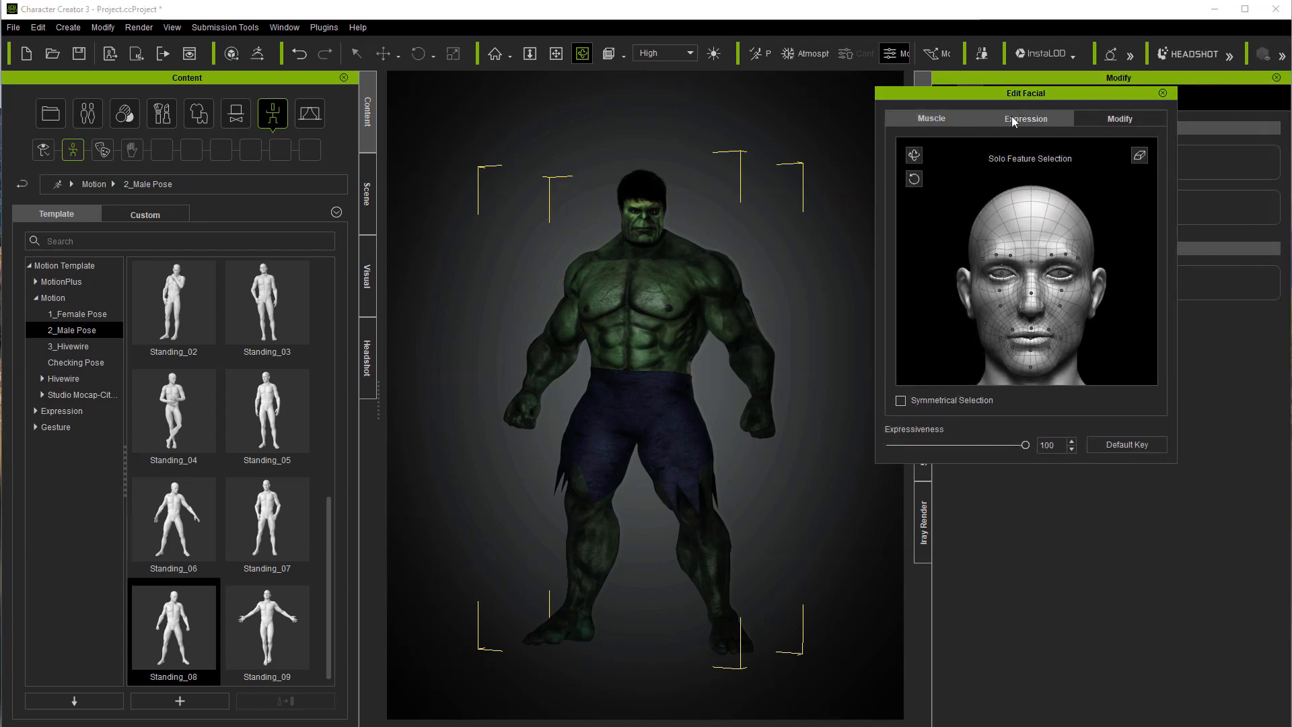
pyautogui.click(1013, 120)
pyautogui.click(991, 143)
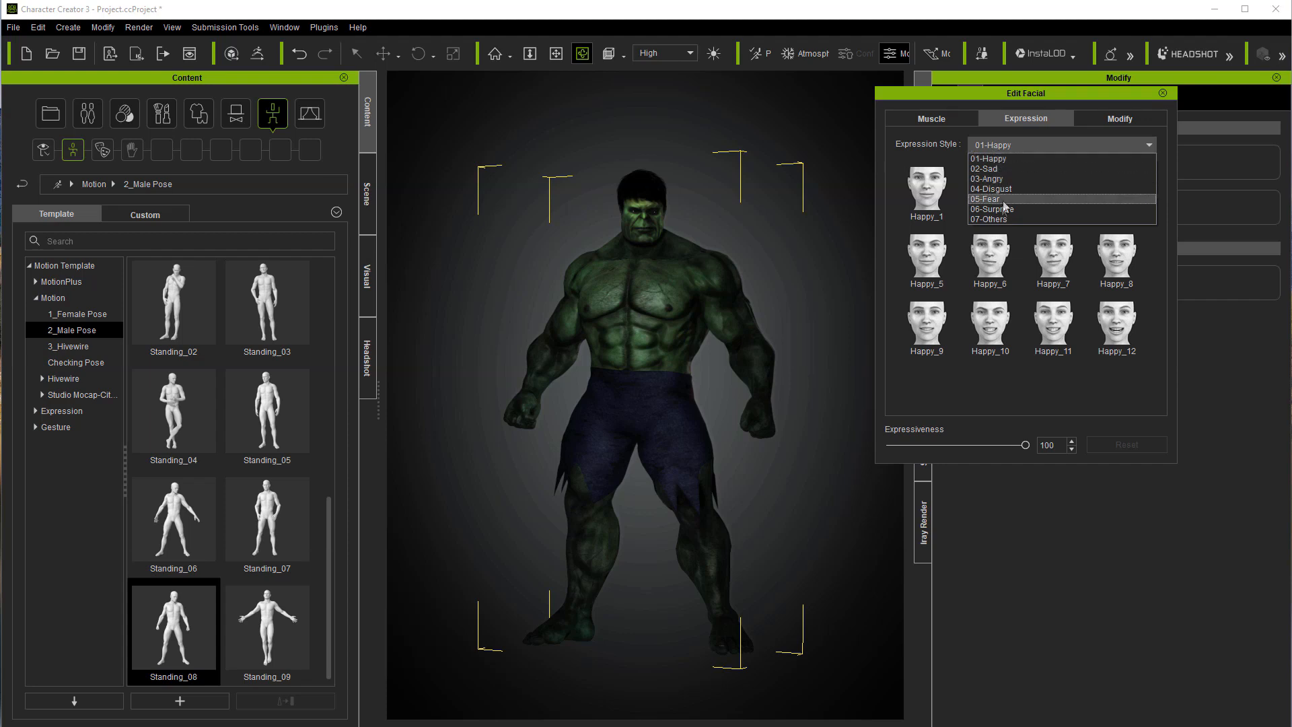
pyautogui.click(995, 180)
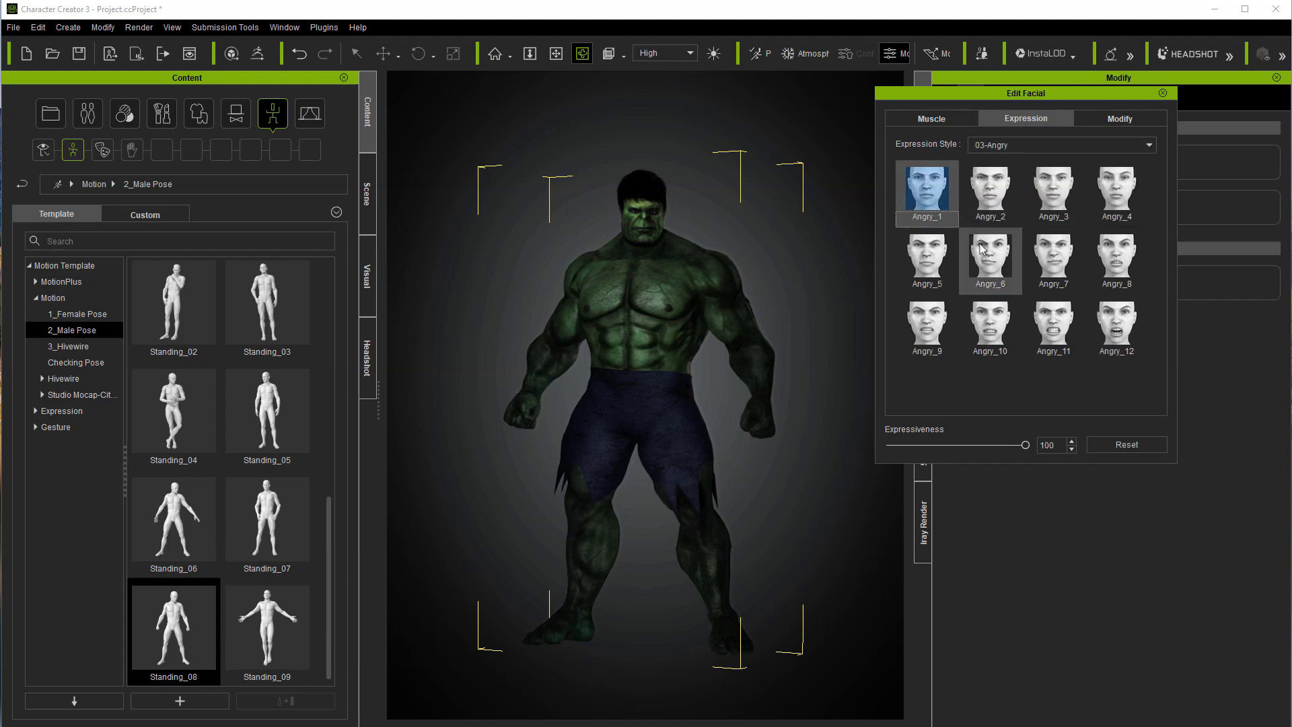
pyautogui.click(989, 325)
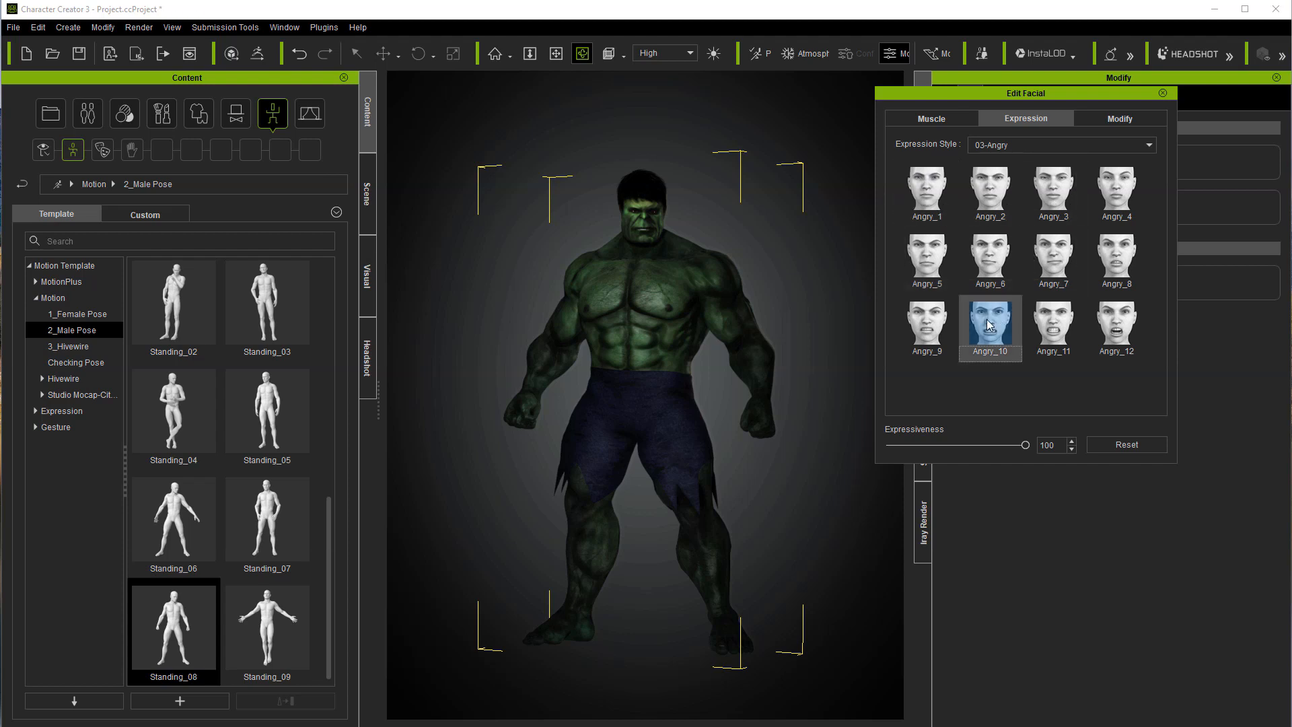
pyautogui.click(1162, 93)
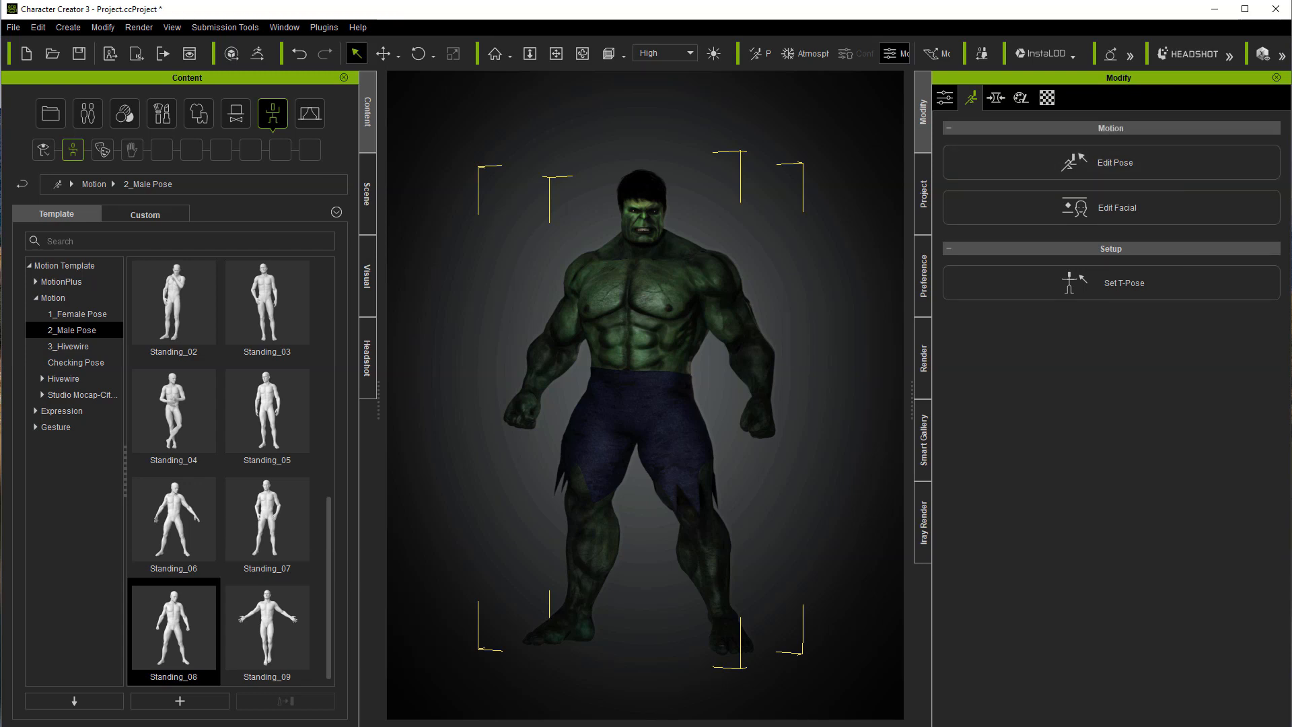
pyautogui.click(895, 464)
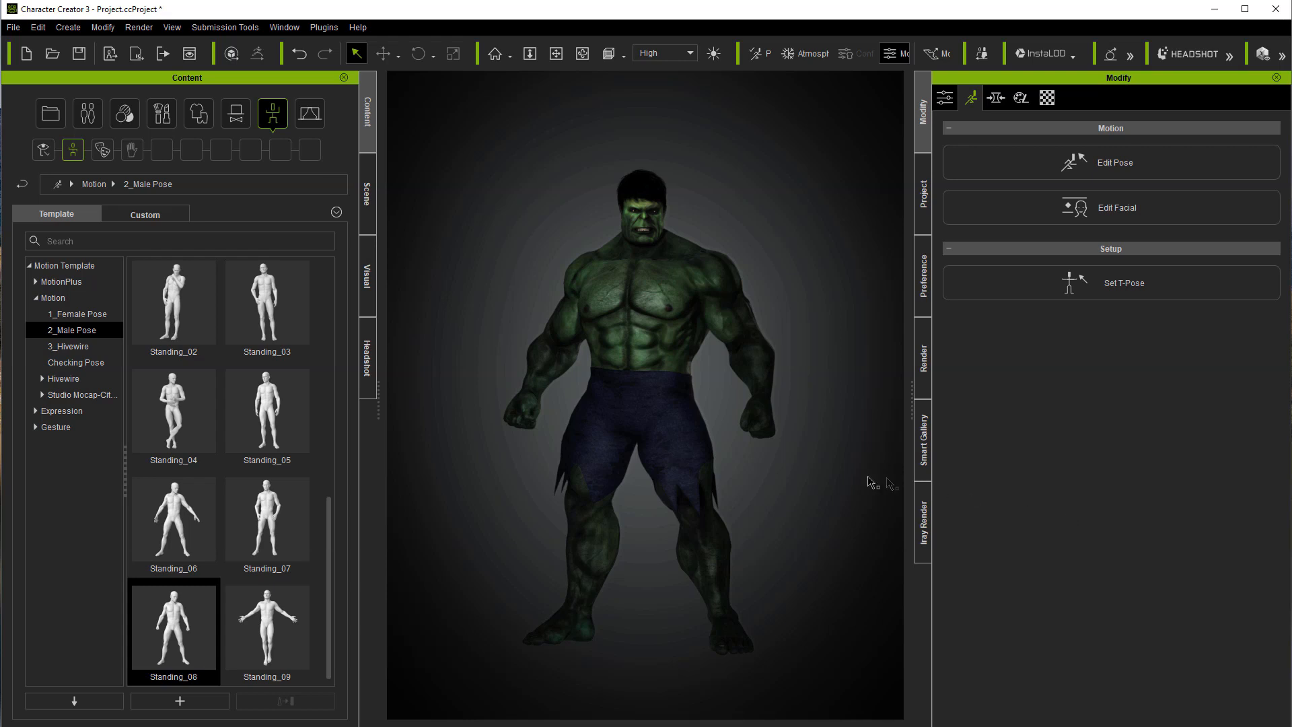
pyautogui.scroll(4, 781, 498)
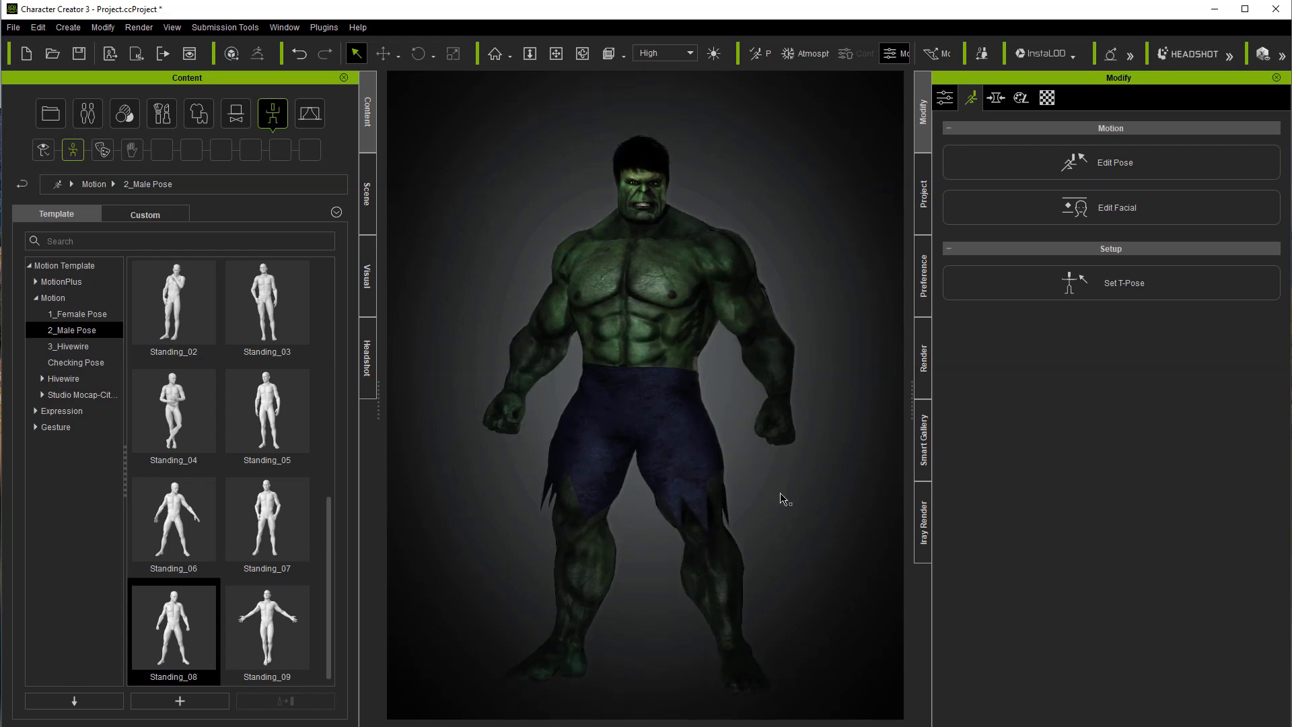
pyautogui.scroll(1, 780, 498)
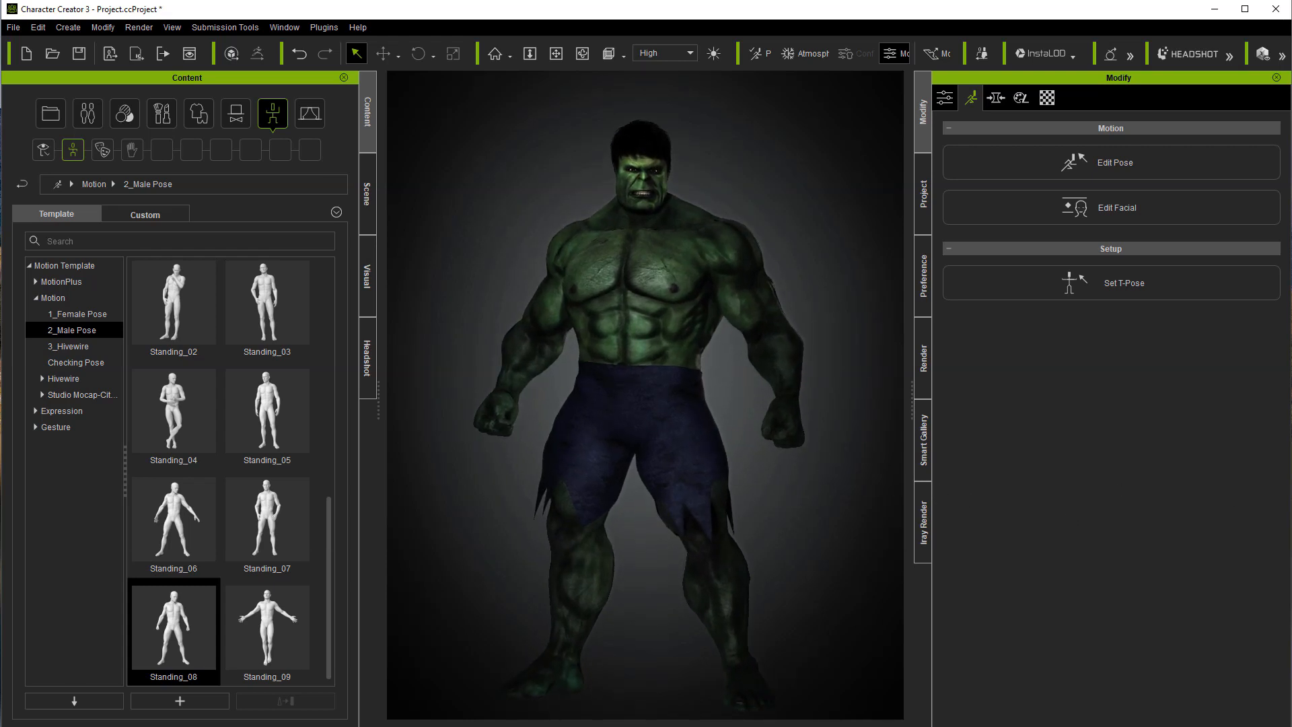